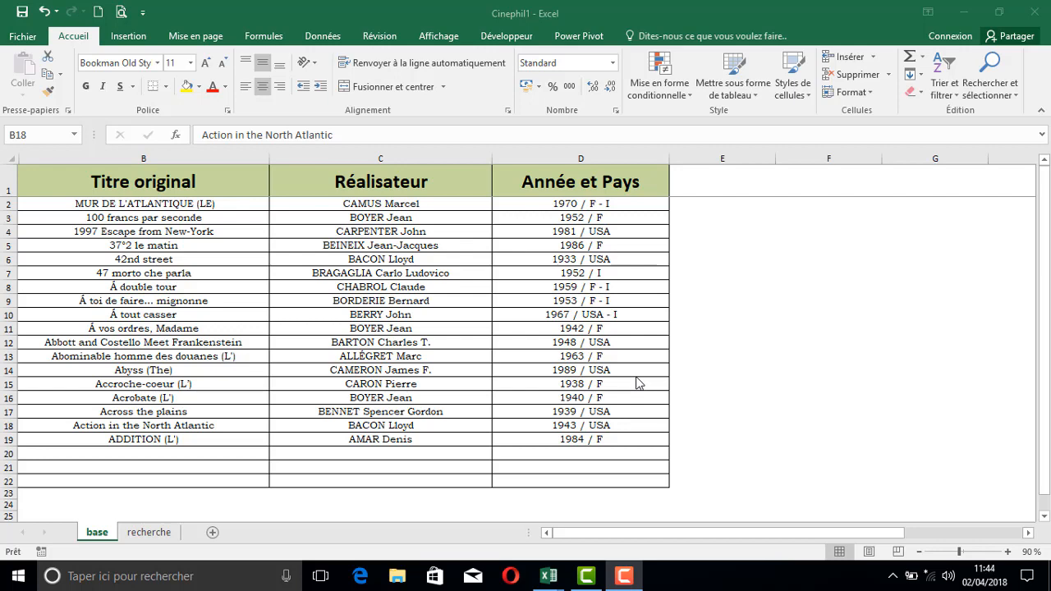
Step: Examine the film table on the base sheet, checking the Titre original, Réalisateur and Année et Pays columns
left_click(380, 327)
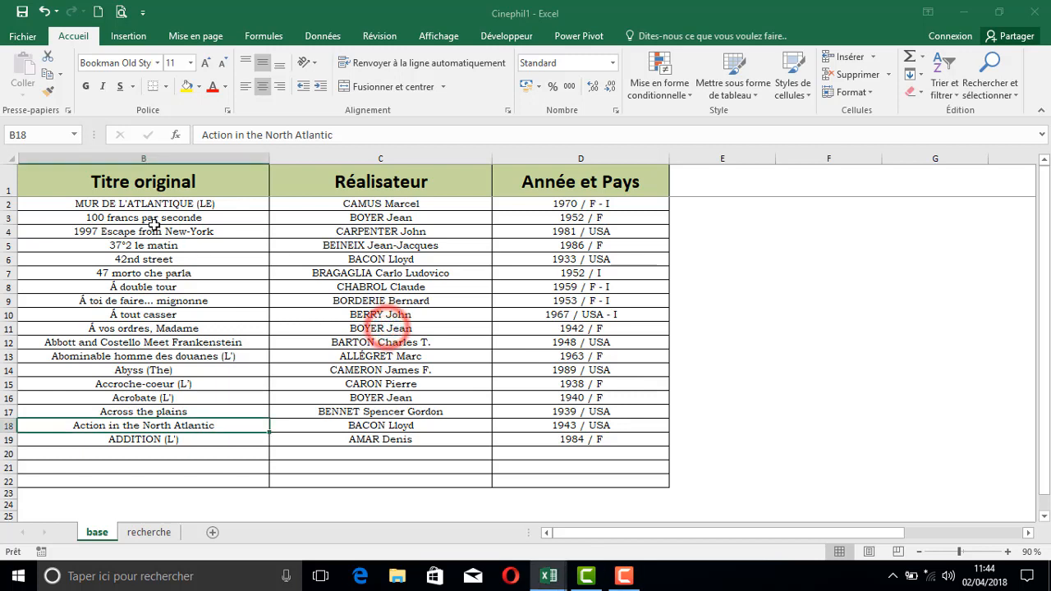
left_click(133, 202)
left_click(229, 220)
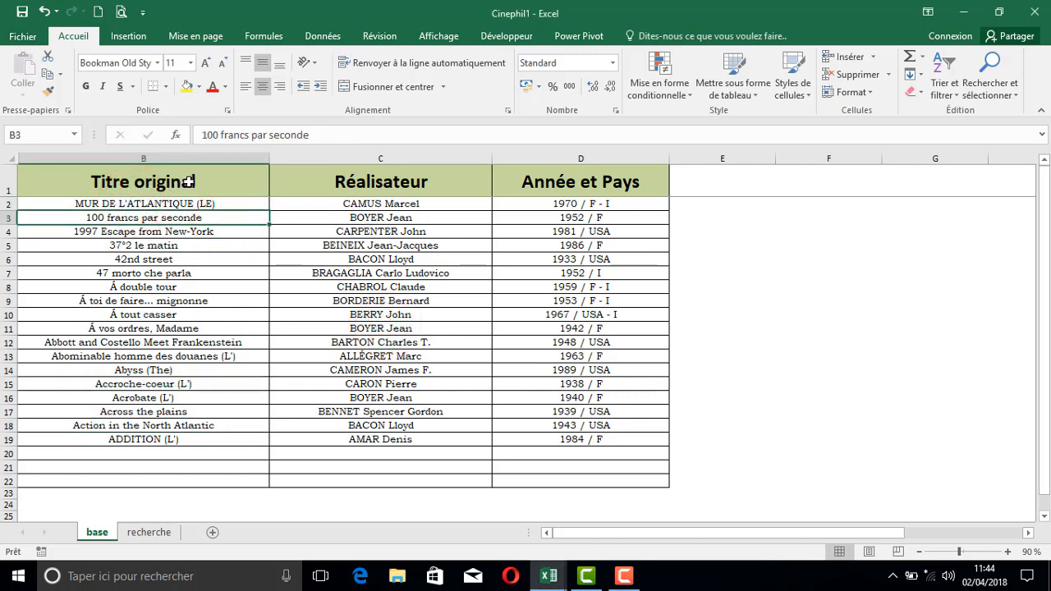
left_click(189, 182)
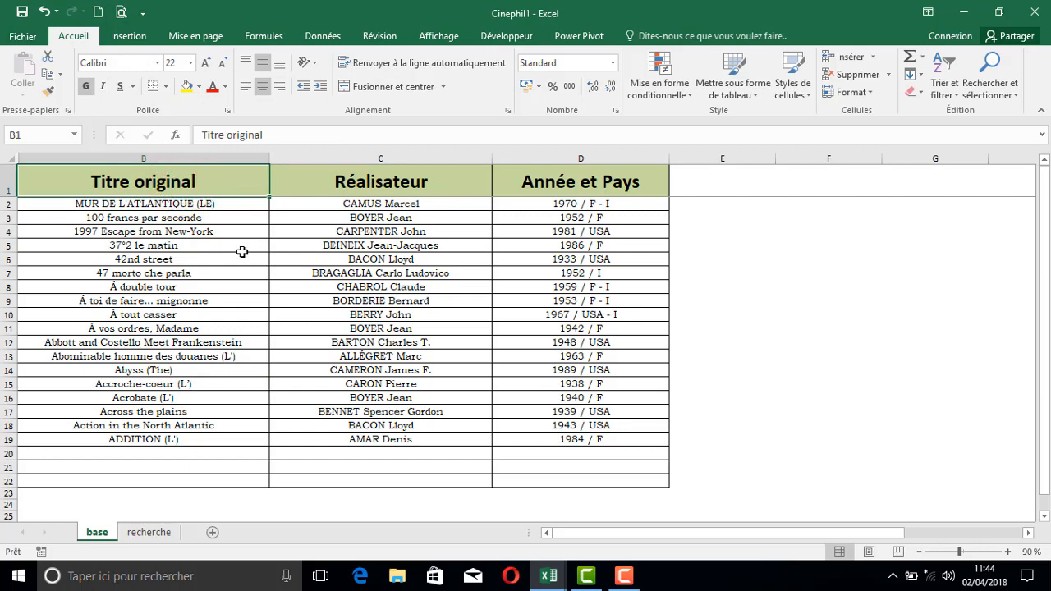
left_click(351, 189)
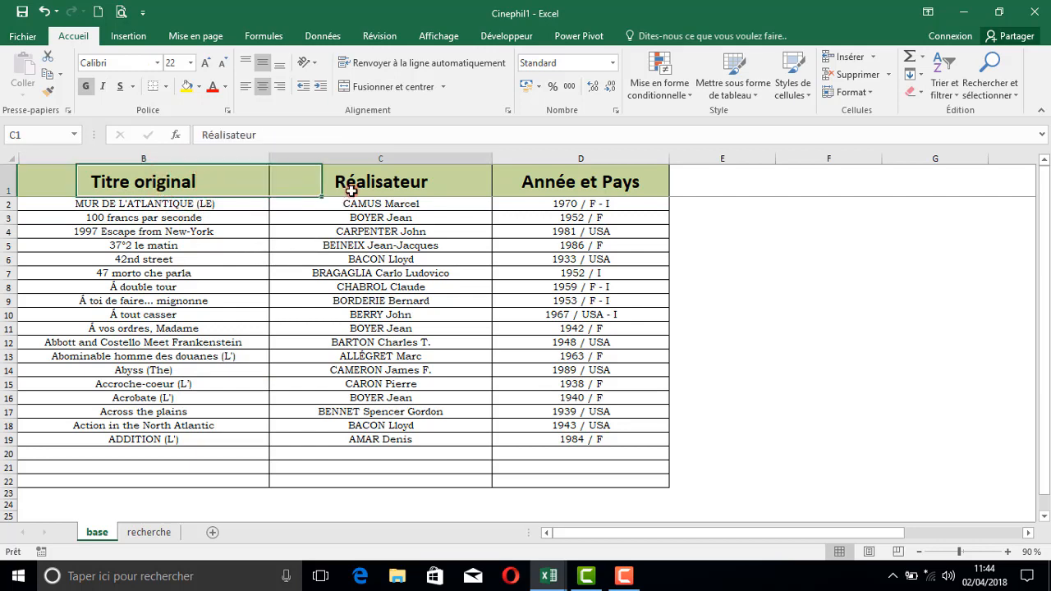
left_click(560, 184)
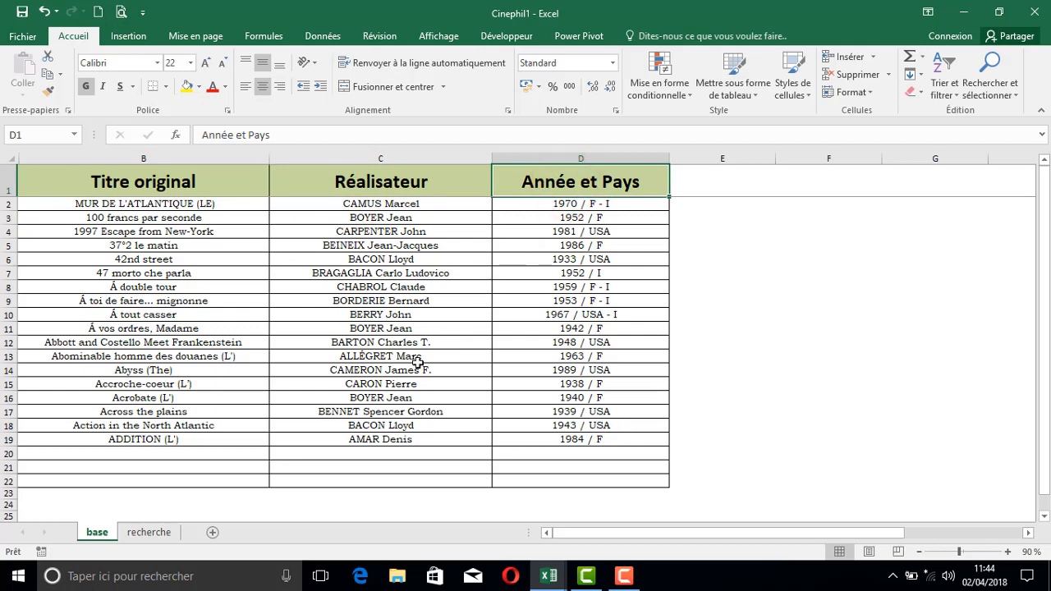
Step: On the recherche sheet, look up the films of CAMUS Marcel and BOYER Jean using the director selector in G7
left_click(149, 533)
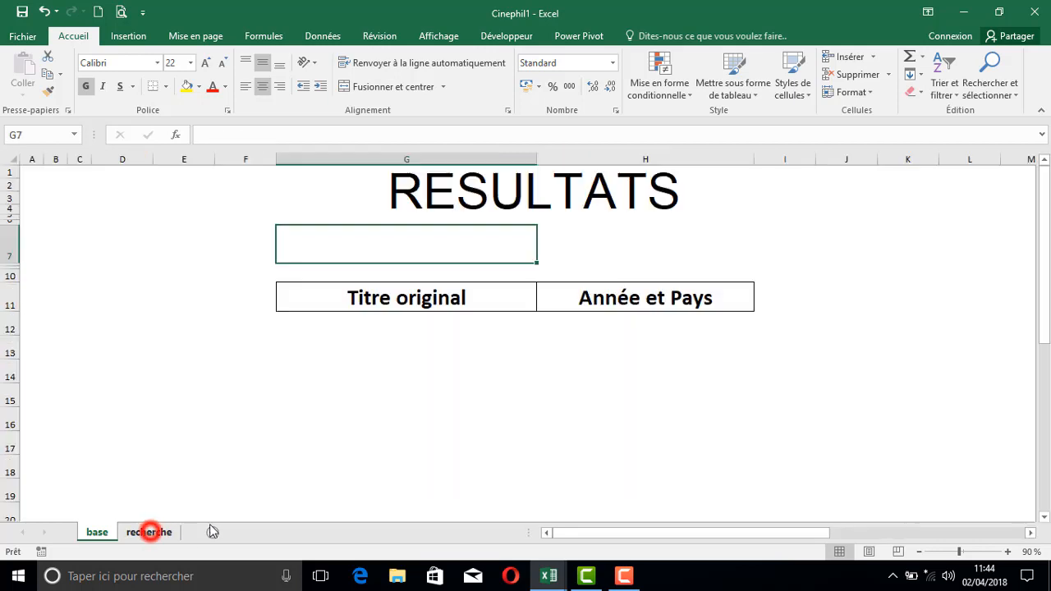
left_click(505, 254)
left_click(542, 256)
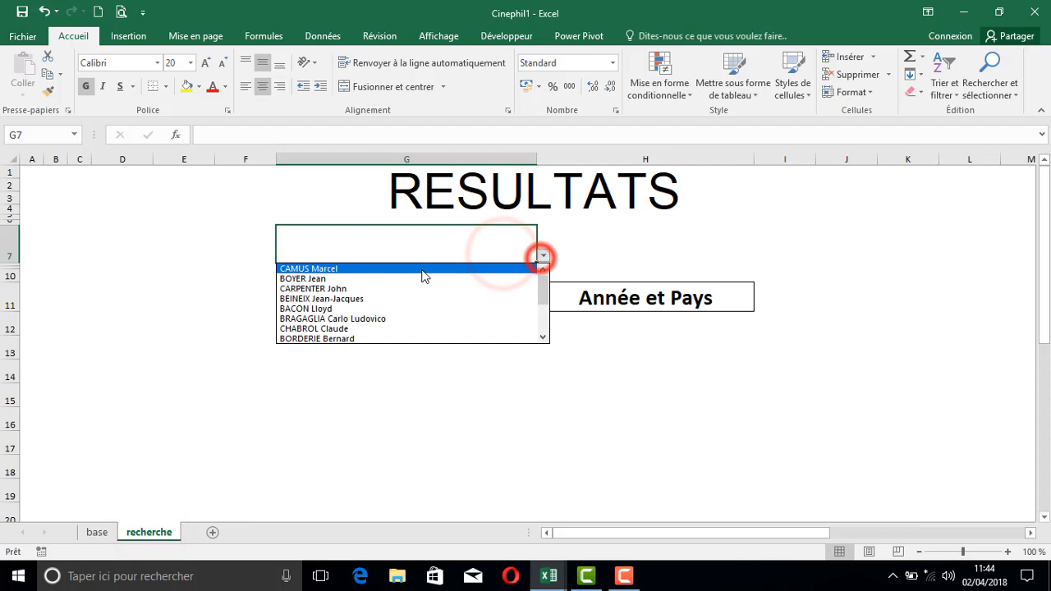
left_click(326, 270)
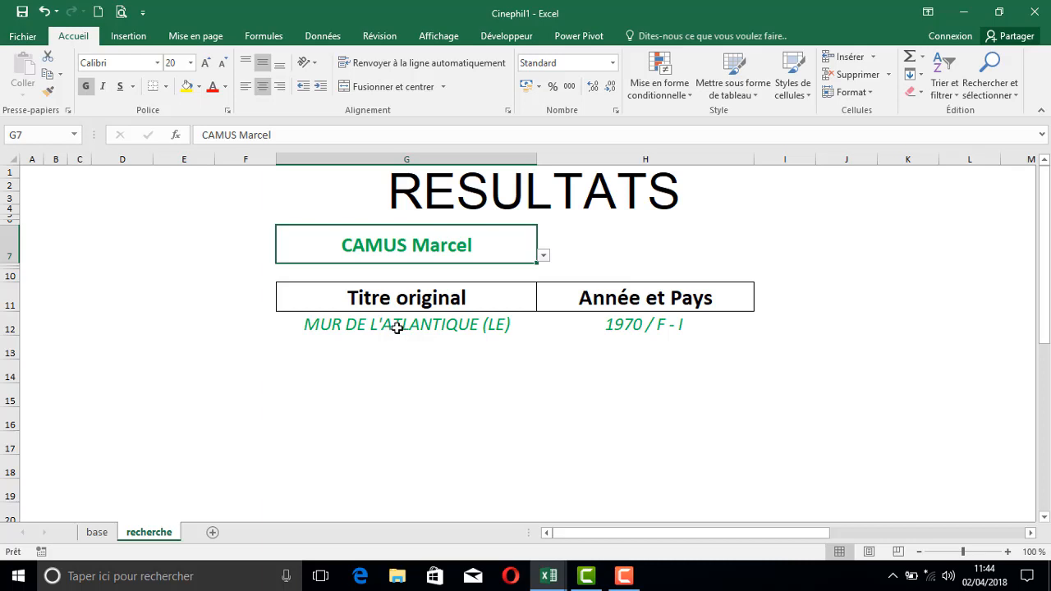
left_click(543, 256)
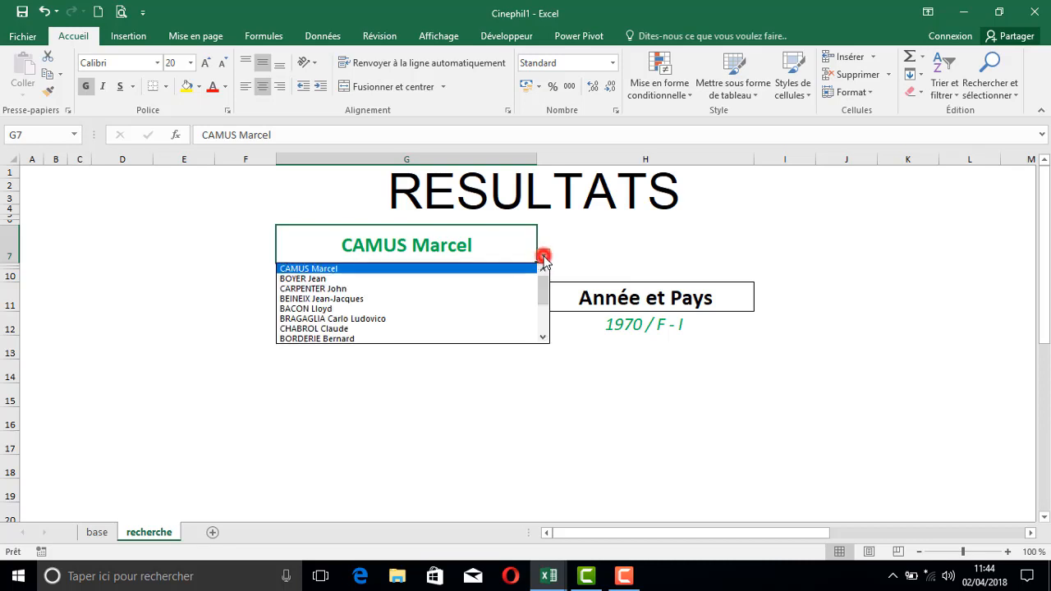
left_click(352, 279)
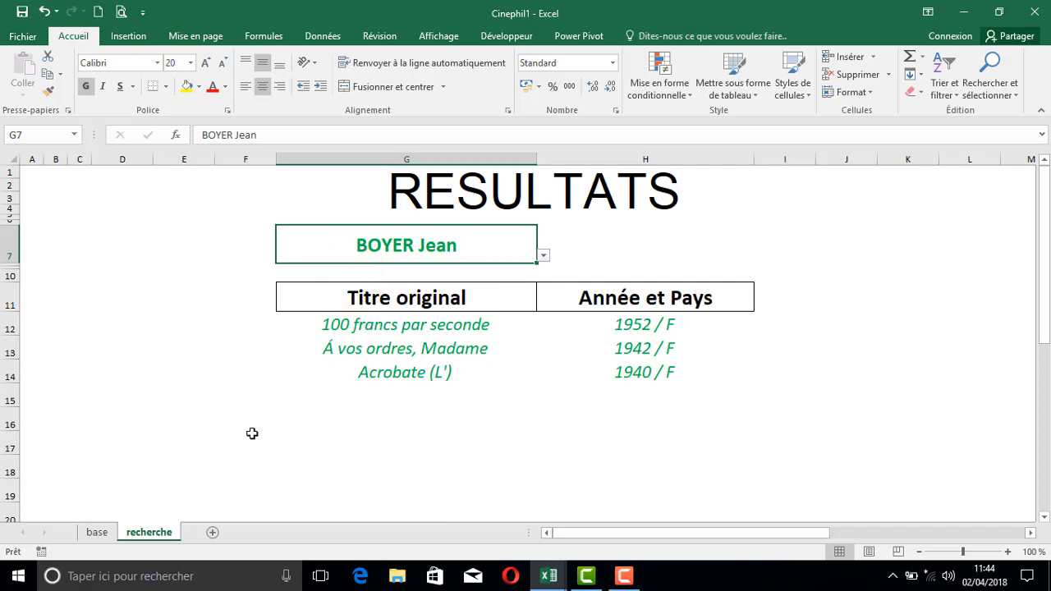
Step: Enable filtering on the header row of the film table on the base sheet
left_click(97, 532)
left_click(297, 179)
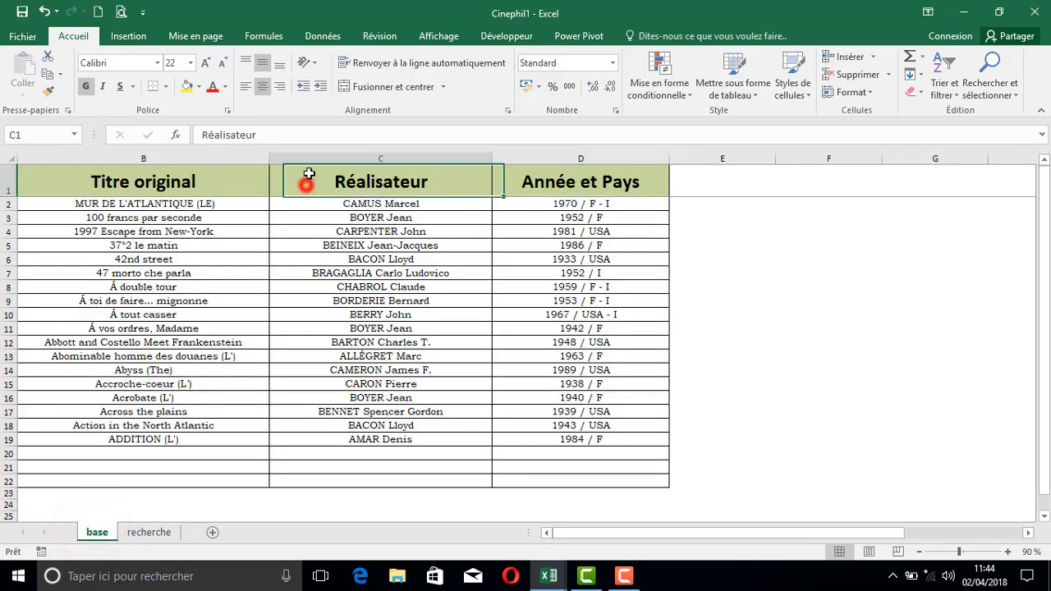
left_click(320, 36)
left_click(415, 74)
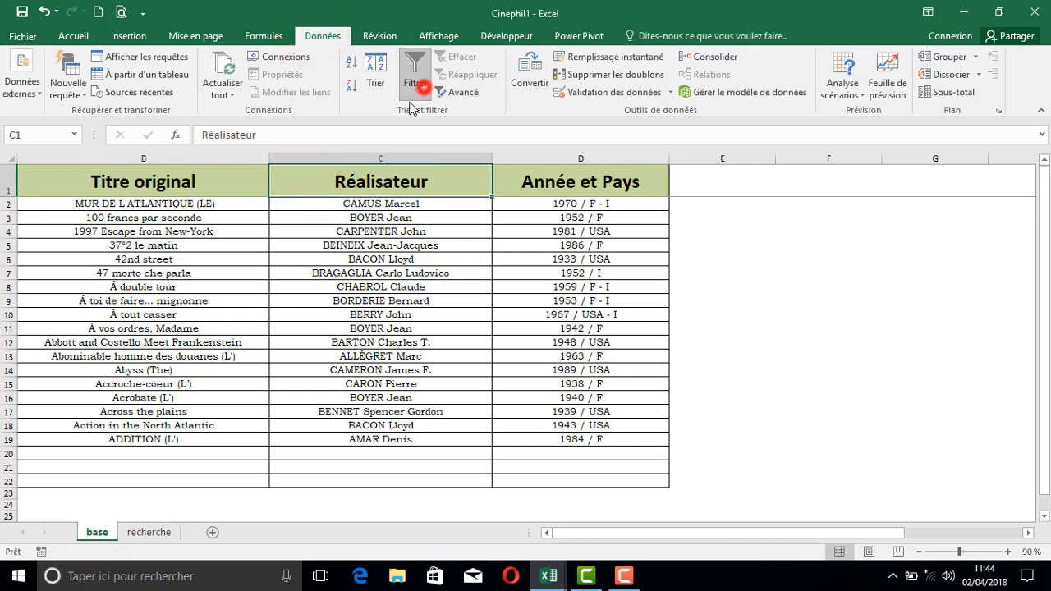
Step: Filter the Réalisateur column so only the films by BOYER Jean are listed
left_click(485, 189)
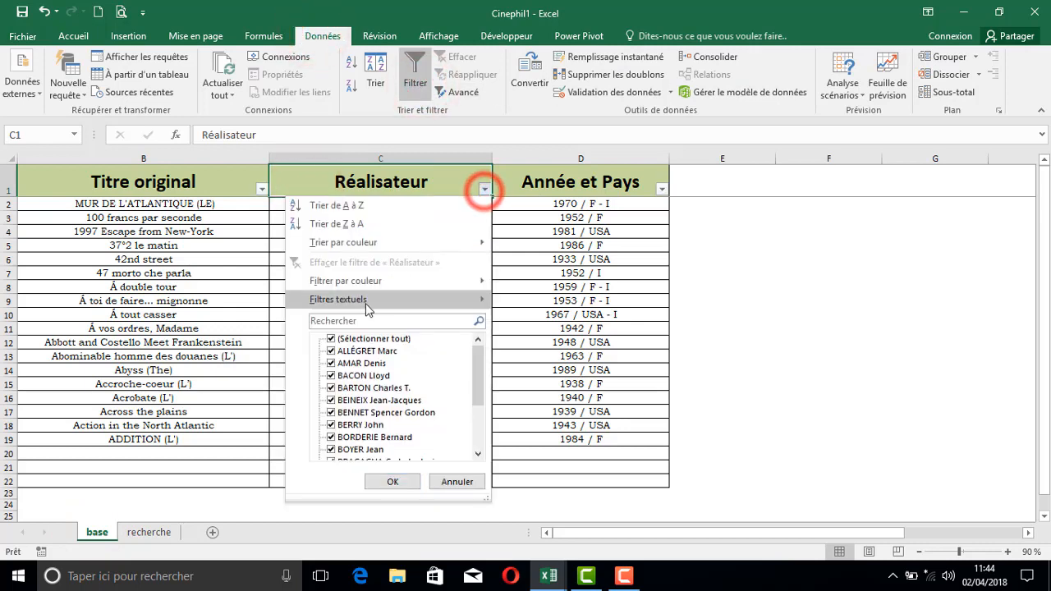
left_click(333, 338)
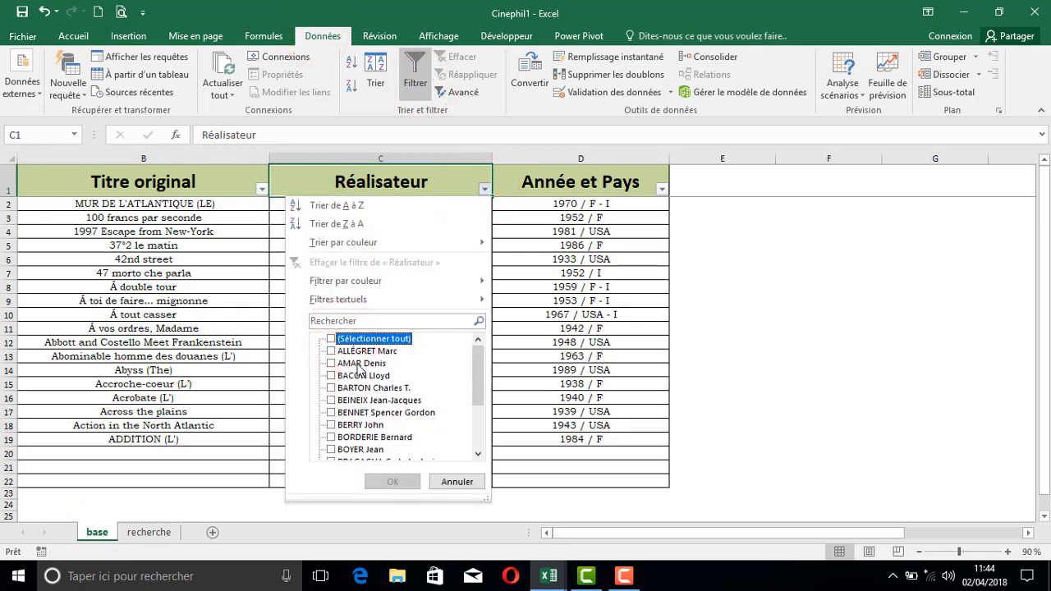
mouse_move(478, 369)
left_mouse_down()
mouse_move(477, 386)
mouse_move(473, 367)
left_mouse_up()
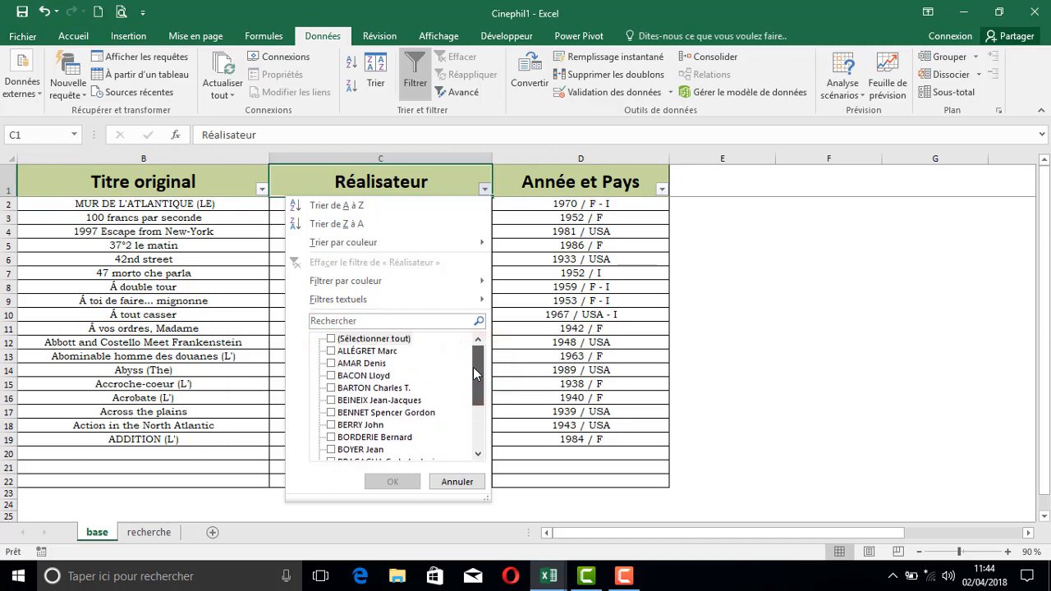
left_click(355, 450)
left_click(392, 481)
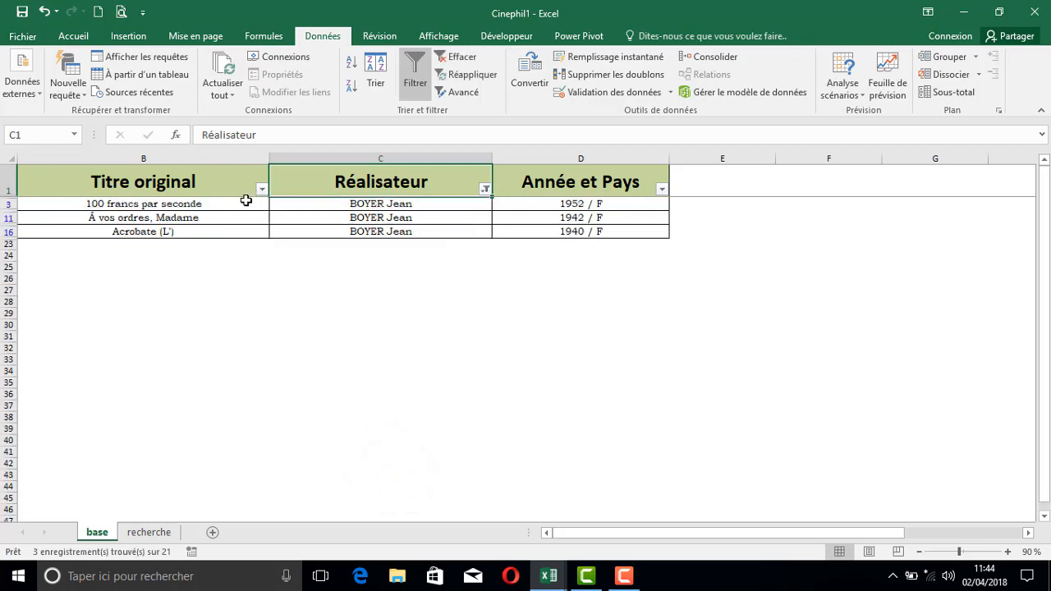
Step: Reselect all directors in the Réalisateur filter and check the films listed on the recherche sheet
left_click(486, 192)
left_click(331, 338)
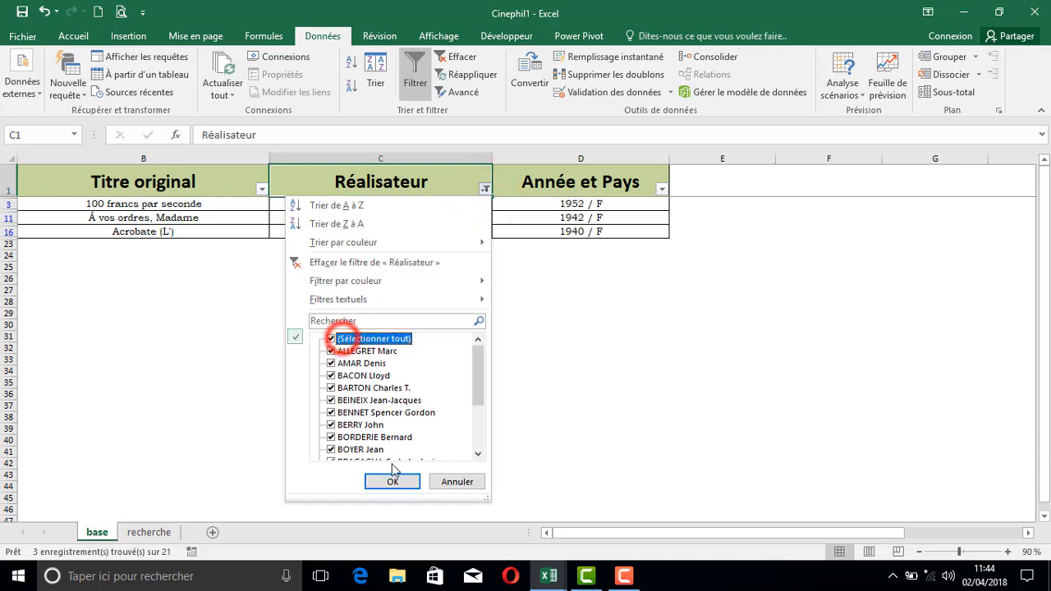
left_click(393, 481)
left_click(164, 532)
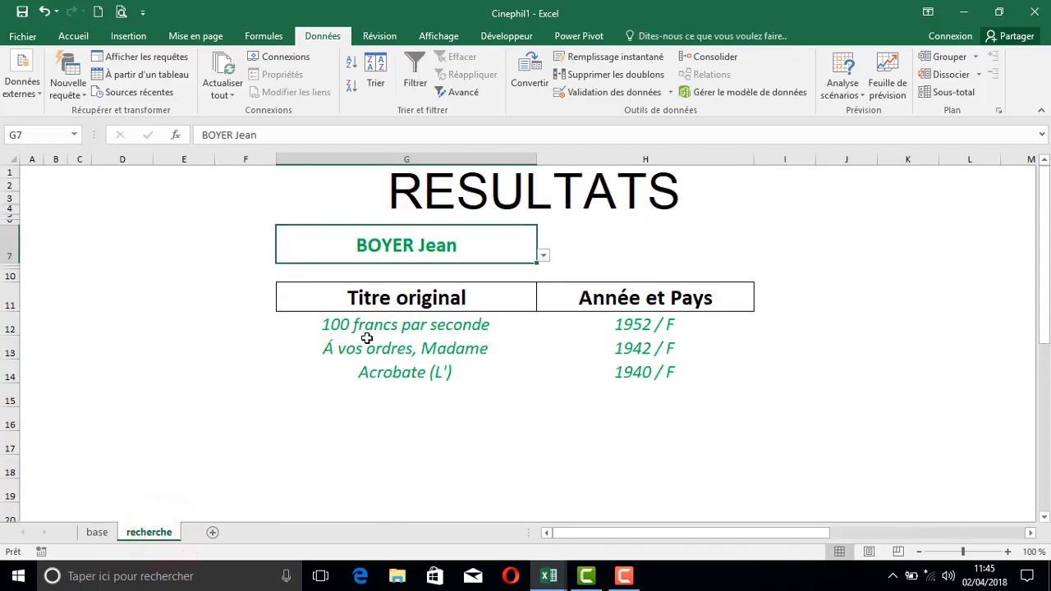
Step: Add a film in row 20 of the base sheet with title TEST DU NOM DE FILM, director BOYER Jean and 1895/UY
left_click(96, 534)
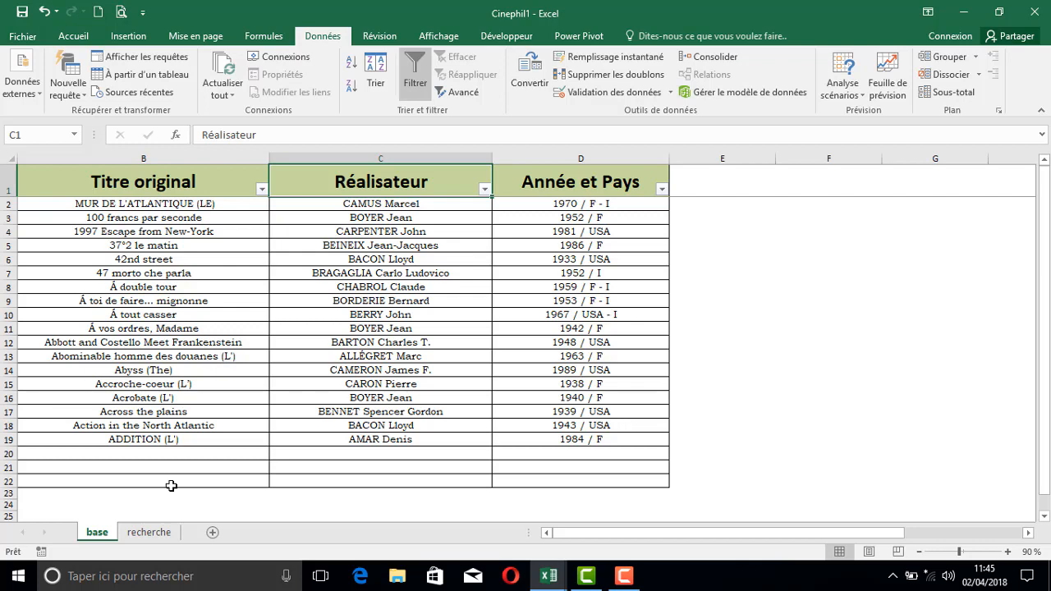
left_click(143, 453)
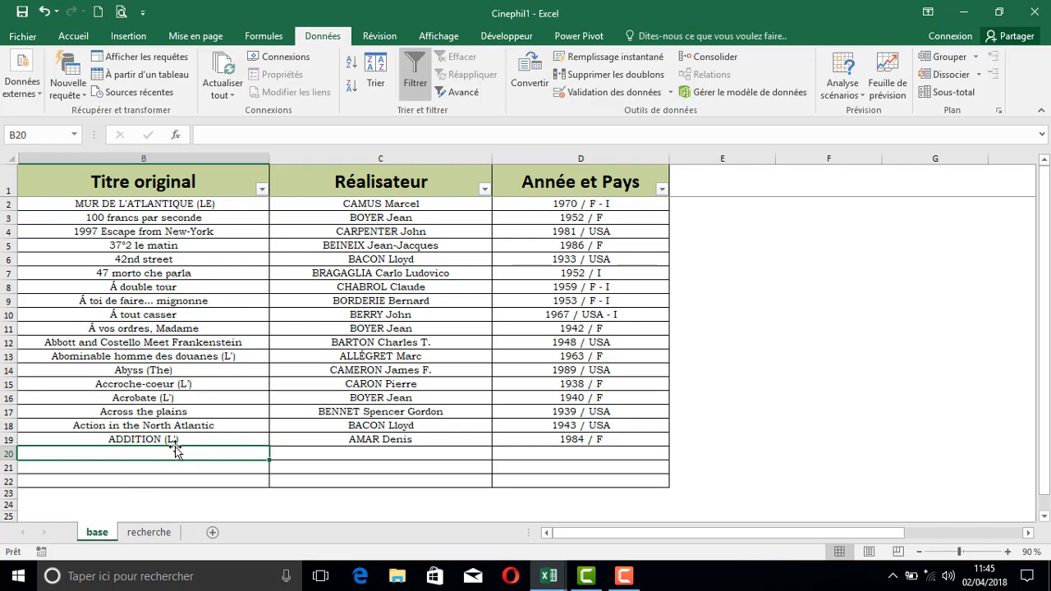
type("TEST DU ")
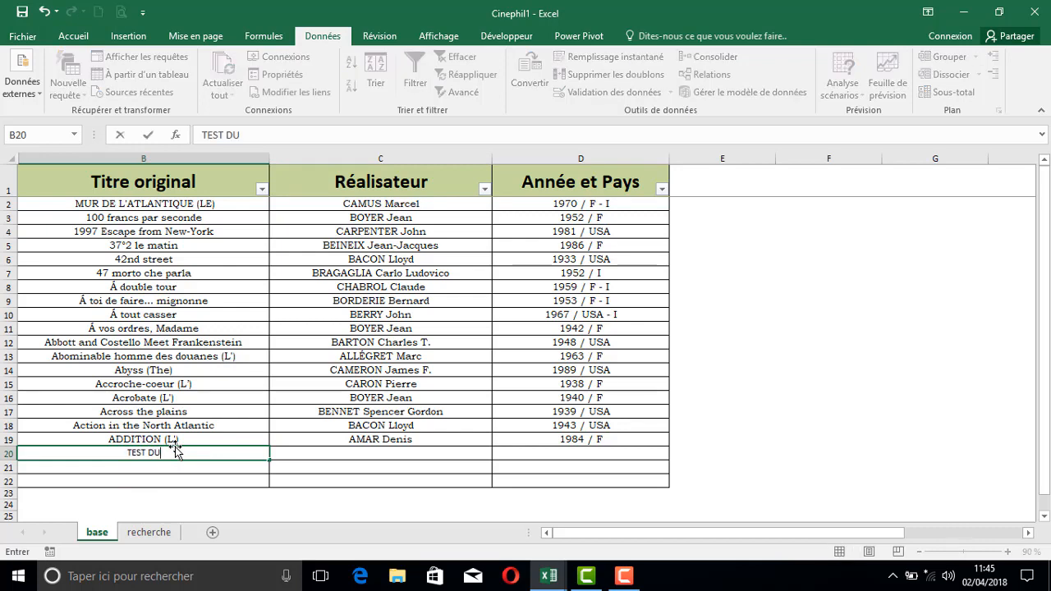
type("NOM DE")
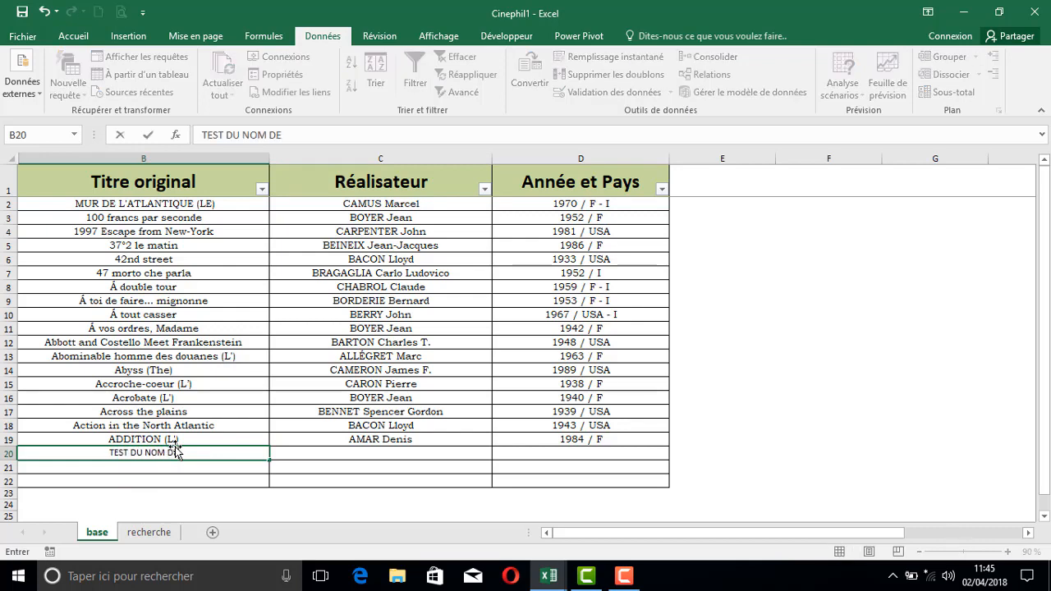
type(" FILM")
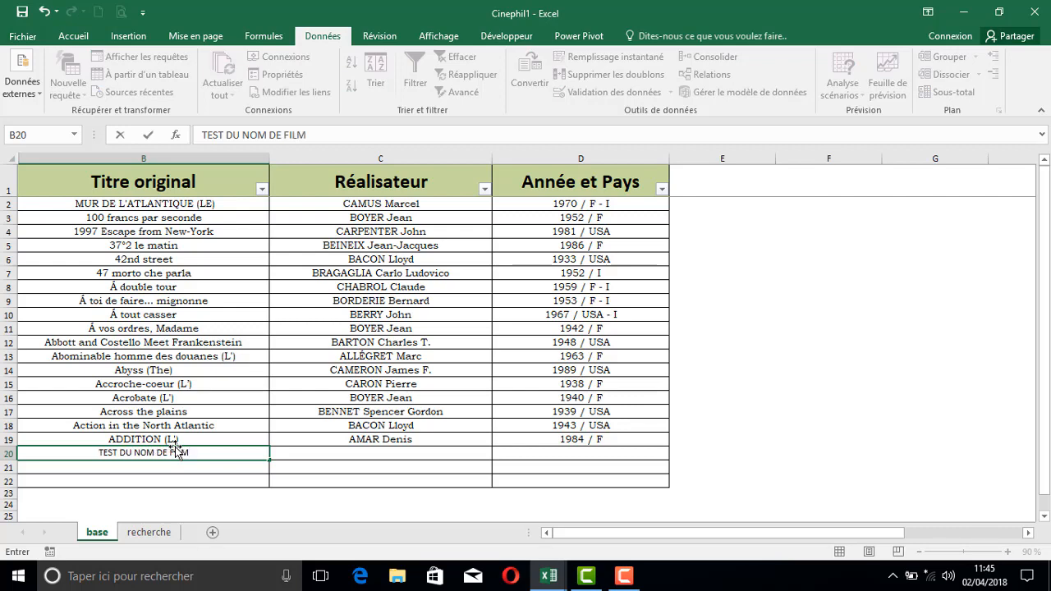
key("Tab")
type("BOYER Jean")
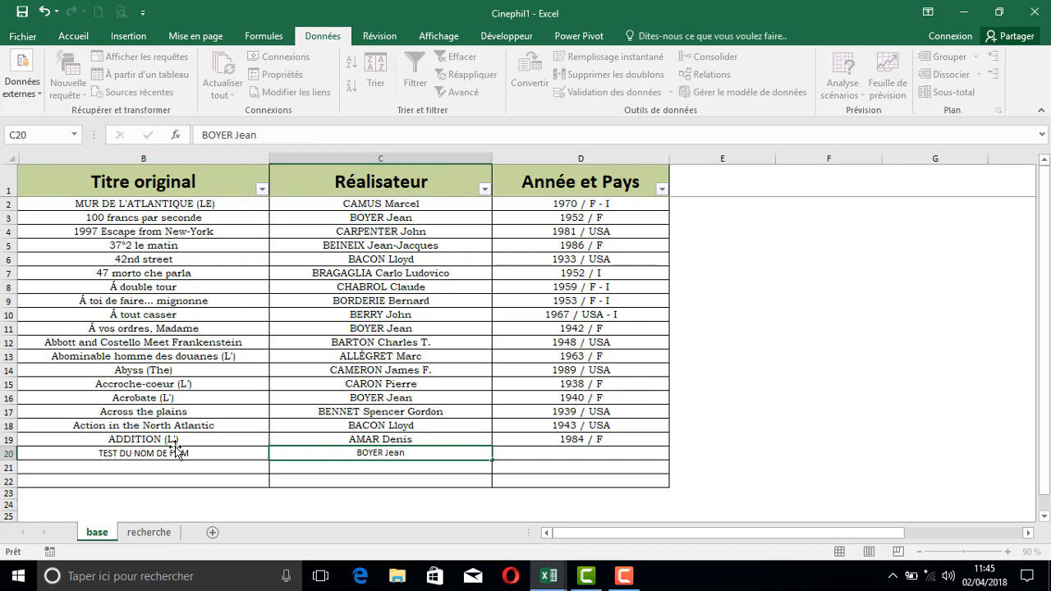
key("Tab")
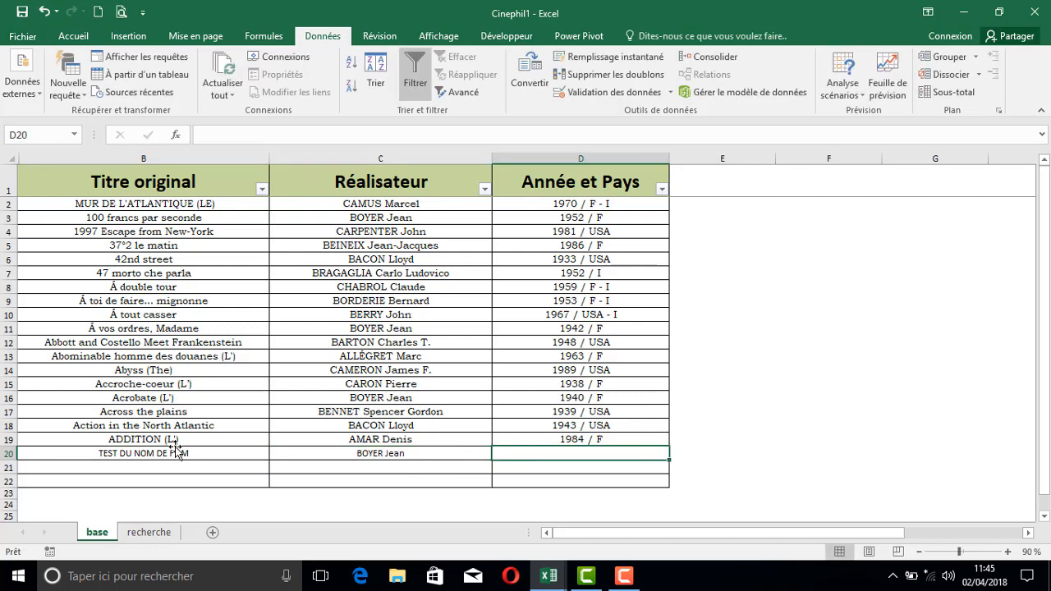
type("1895")
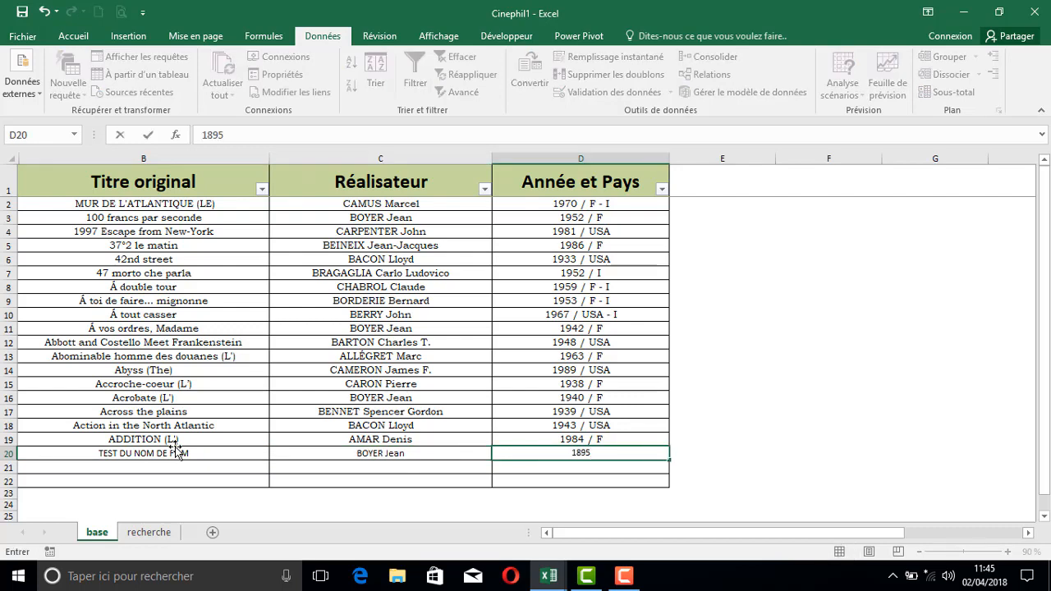
type("/UY")
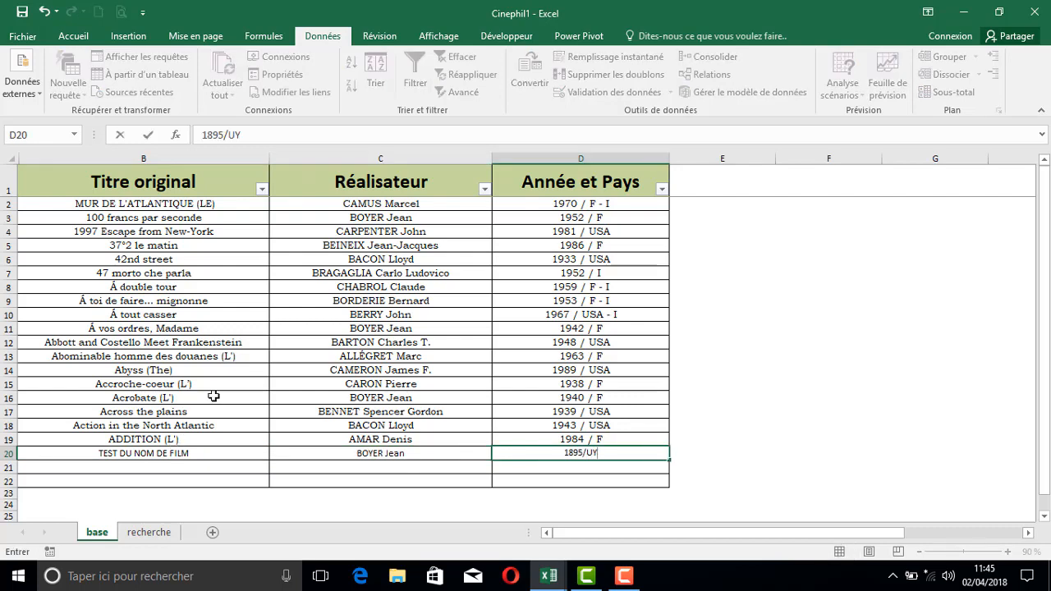
left_click(226, 333)
Step: Check the updated film list on the recherche sheet and set the director in G7 to CARPENTER John
left_click(150, 533)
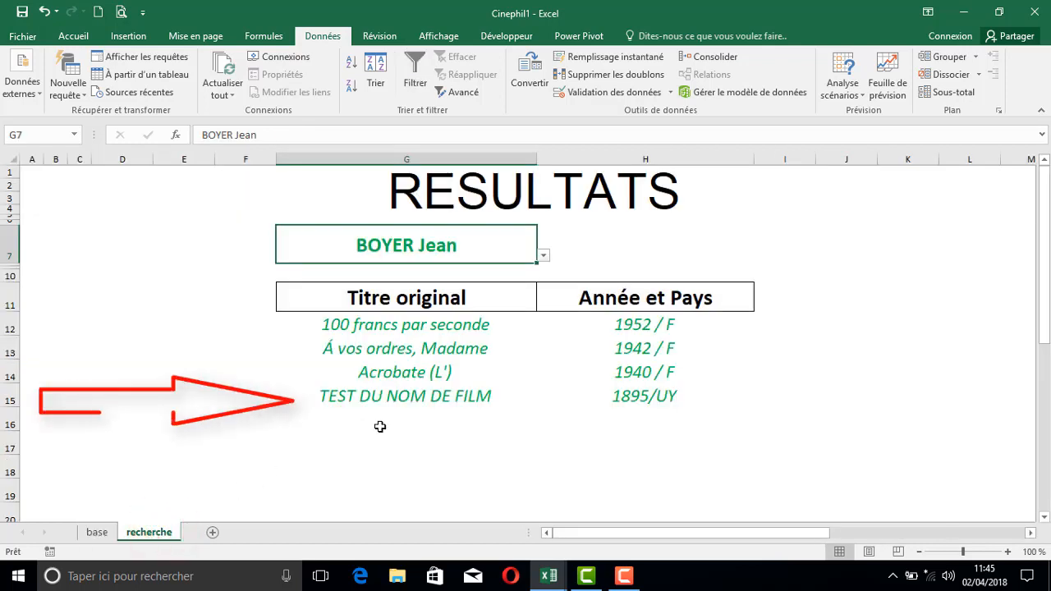
left_click(543, 257)
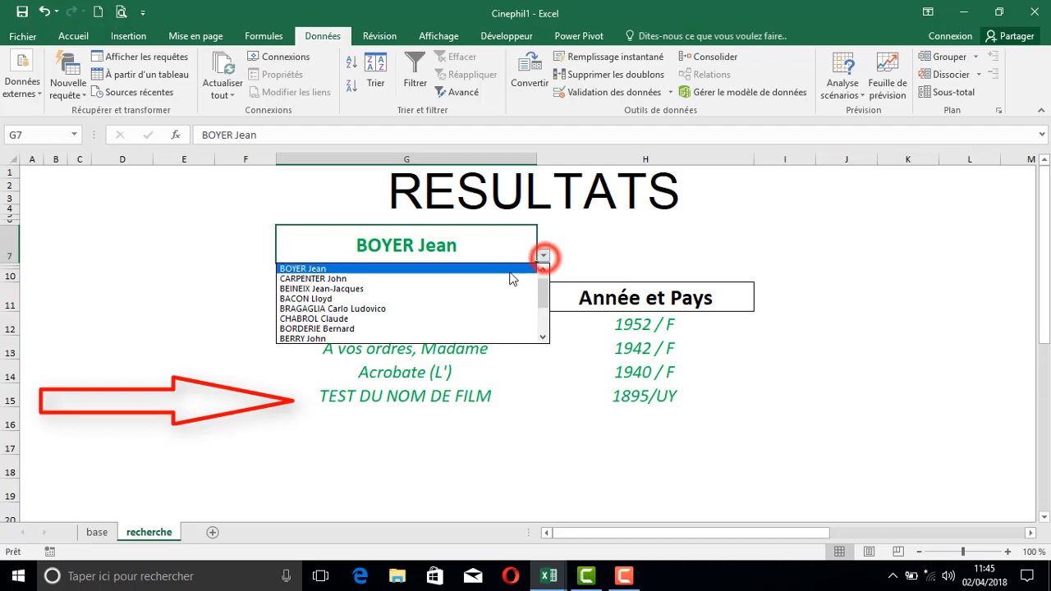
left_click(344, 280)
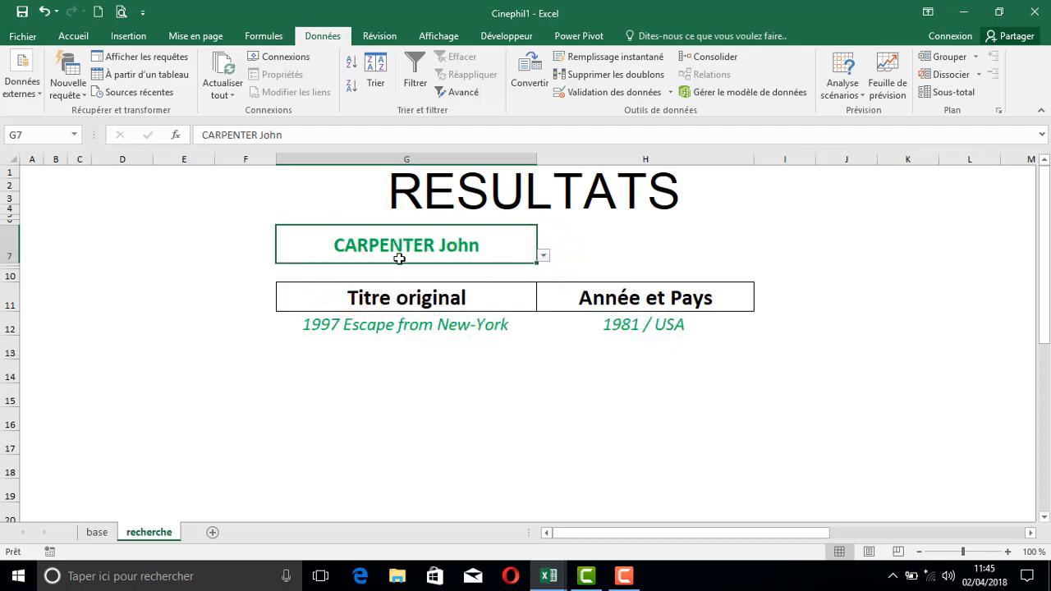
left_click(410, 255)
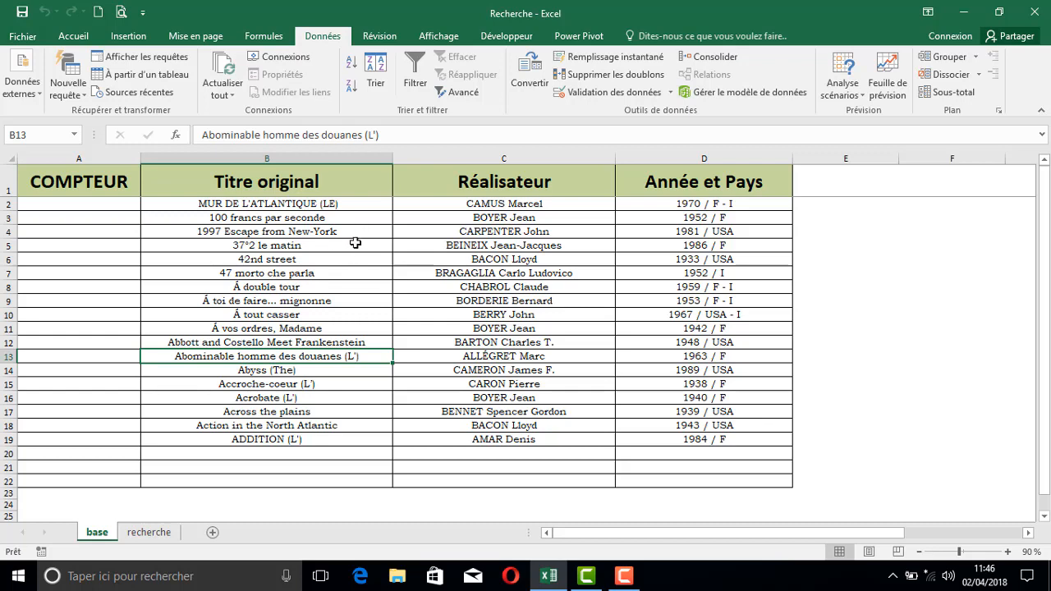
Step: Examine the empty recherche sheet and the base sheet's COMPTEUR and Réalisateur columns in the Recherche workbook
left_click(147, 534)
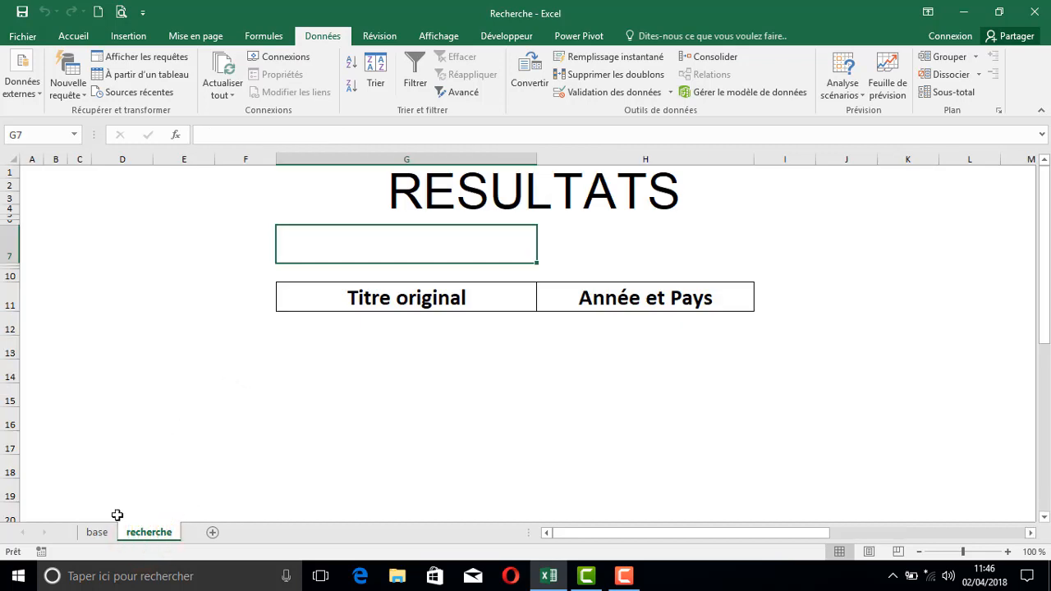
left_click(96, 533)
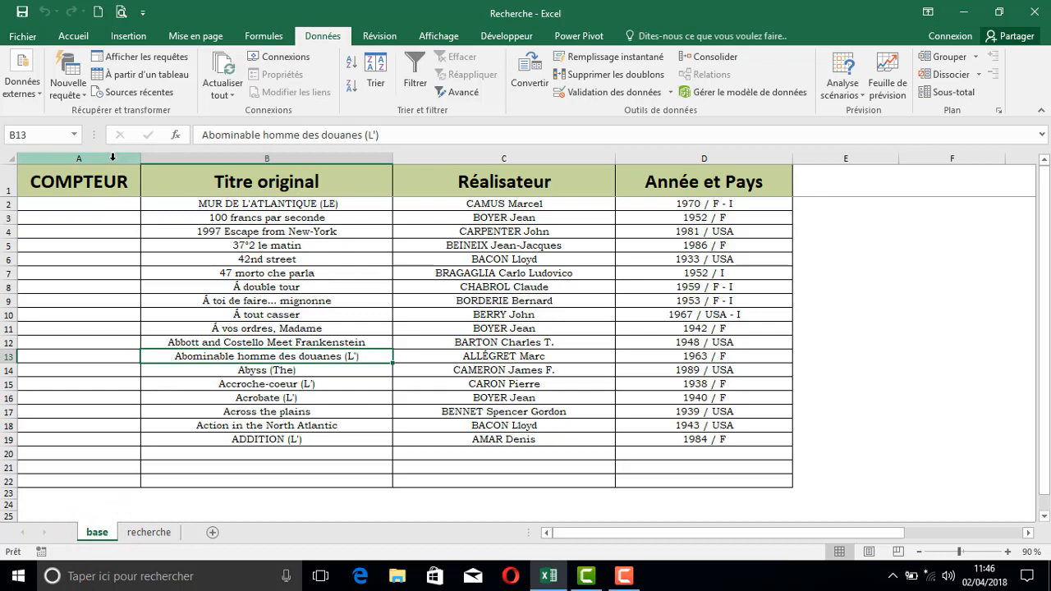
left_click(127, 203)
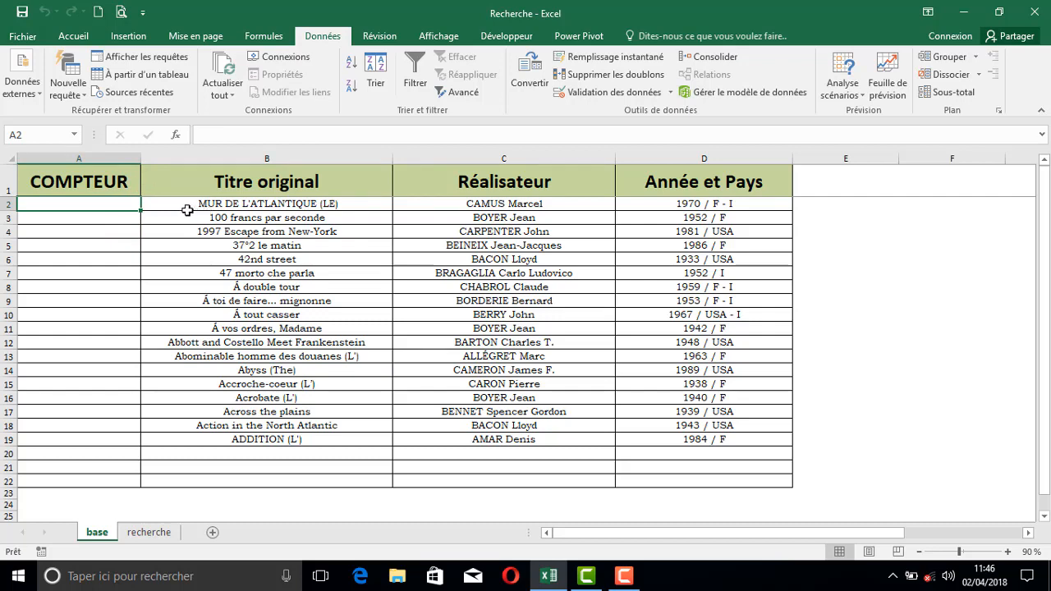
left_click(463, 204)
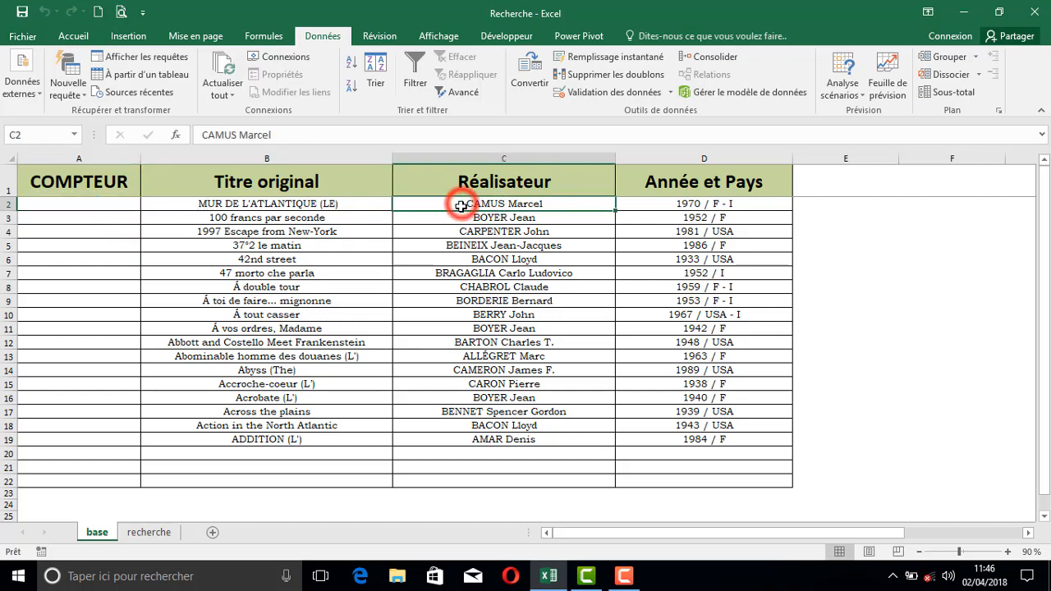
Step: Examine the empty COMPTEUR cells from A2 to A8 alongside the director in C2 on the base sheet
left_click(127, 204)
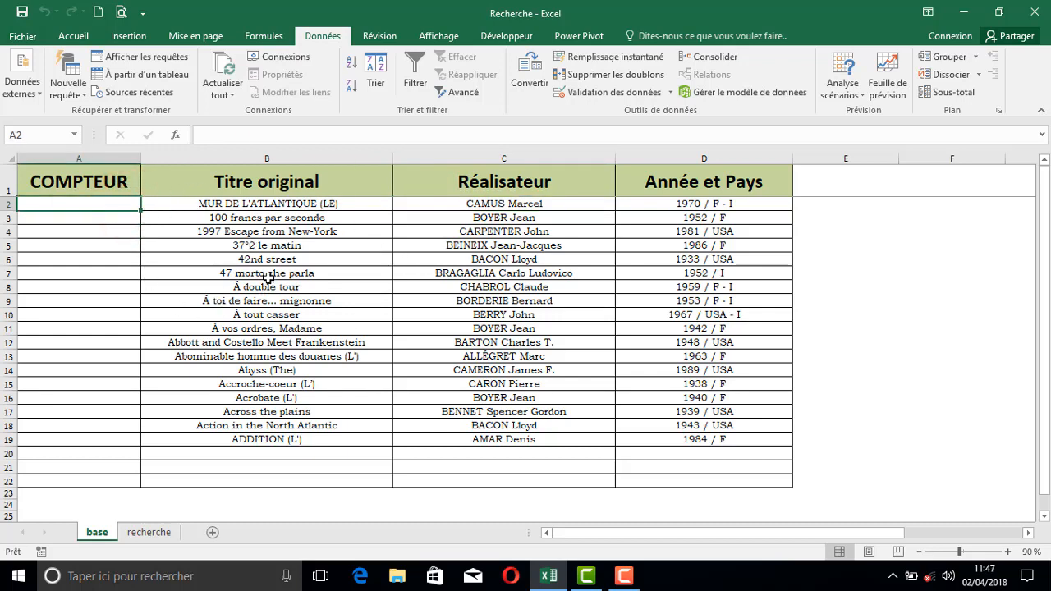
left_click(479, 204)
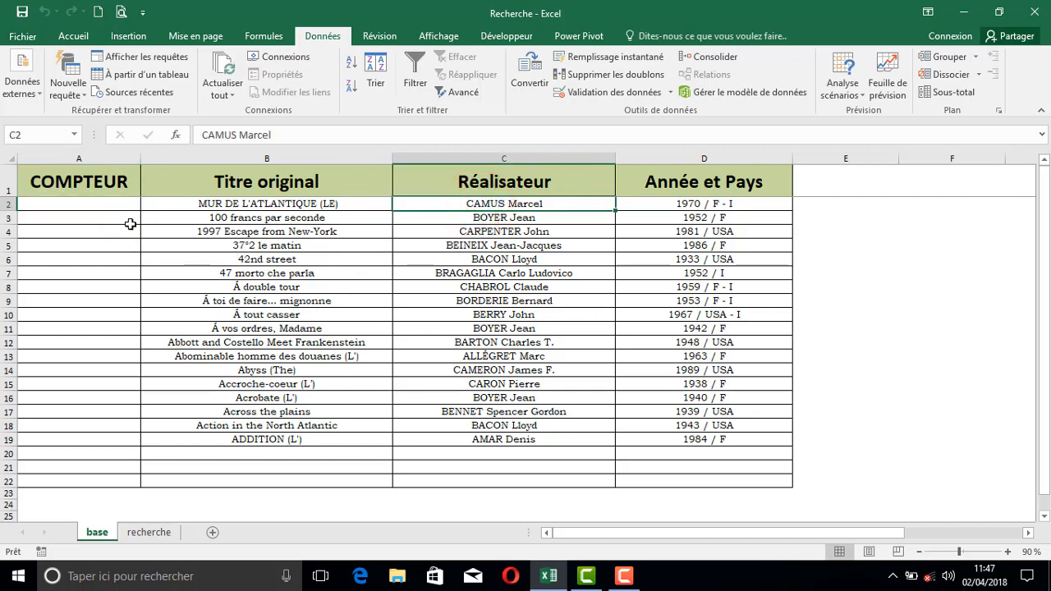
left_click(131, 220)
left_click(127, 234)
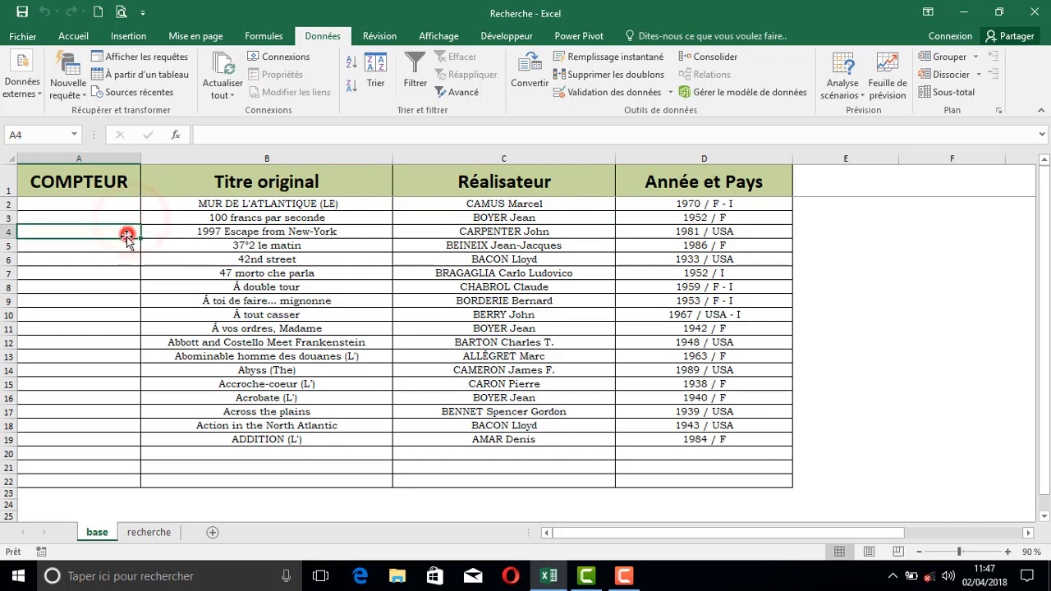
left_click(125, 247)
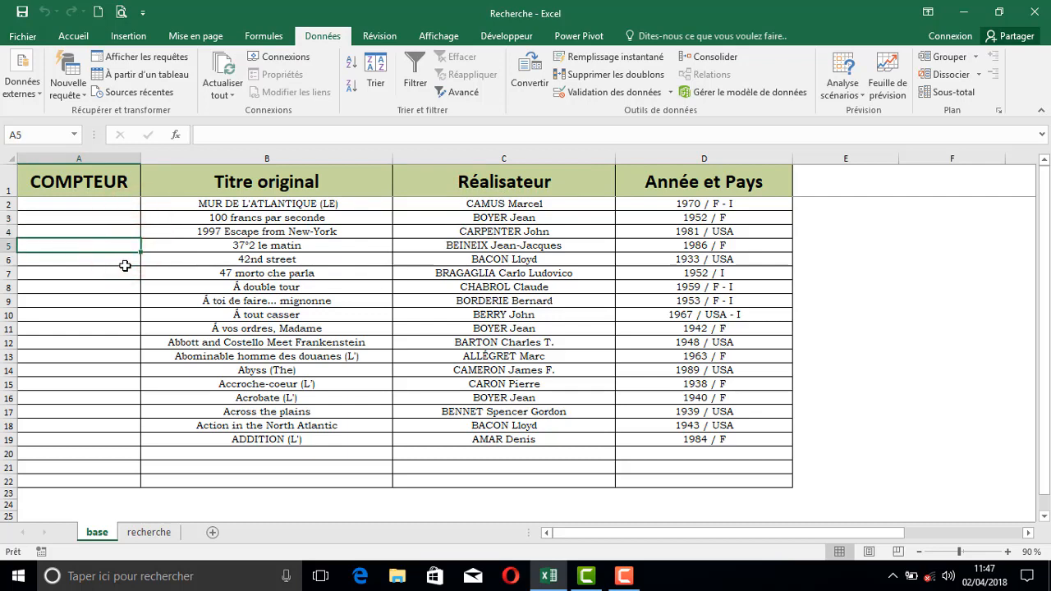
left_click(129, 260)
left_click(129, 273)
left_click(129, 286)
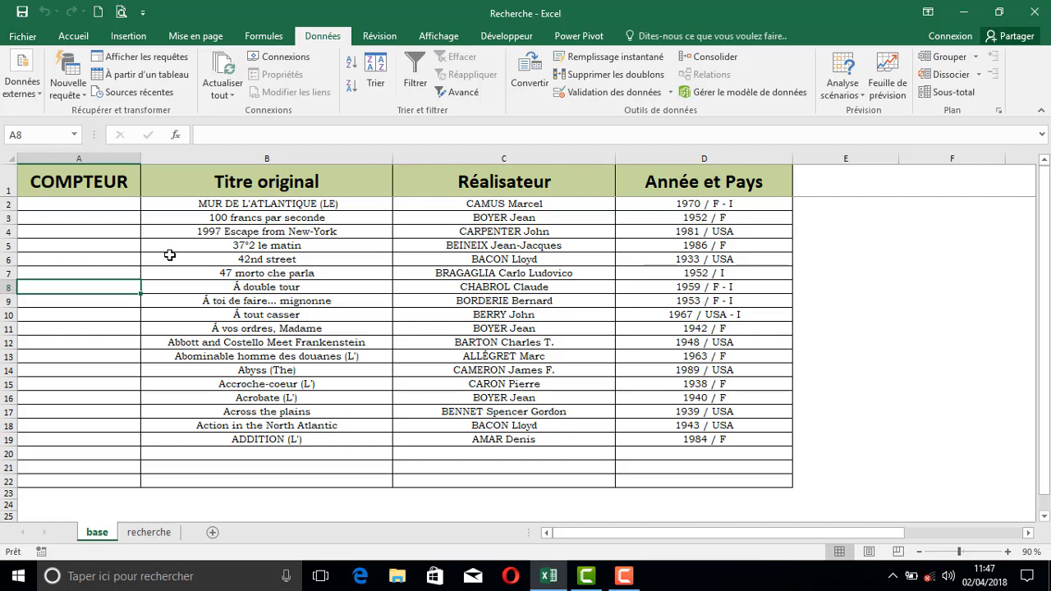
Step: Start a conditional counting formula in A2 of the base sheet with the NB.SI function
left_click(120, 205)
type("=n")
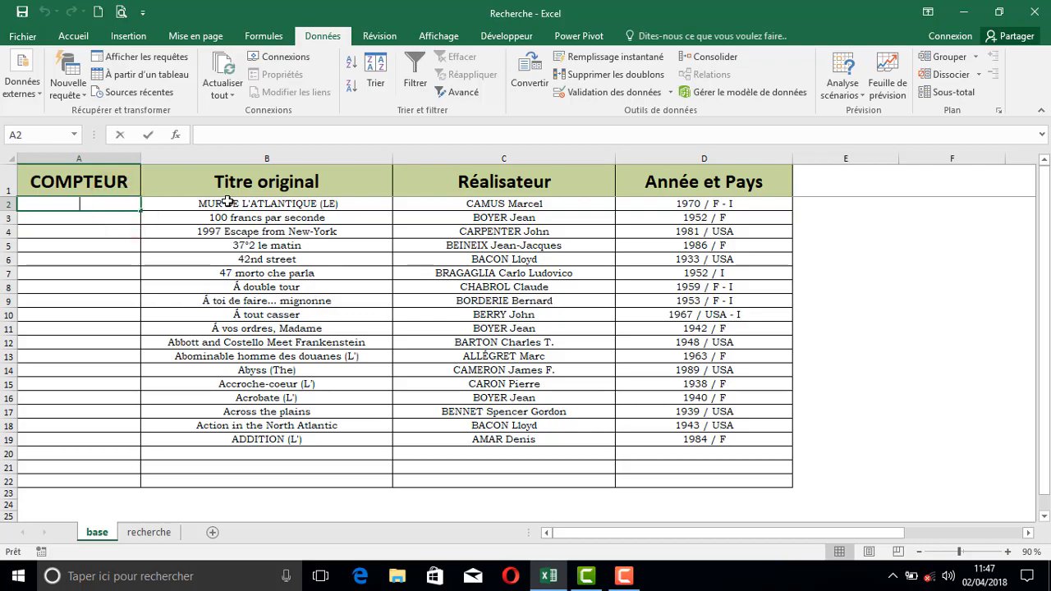
type("b")
key("Down")
key("Down")
key("Down")
key("Down")
key("Down")
key("Down")
key("Down")
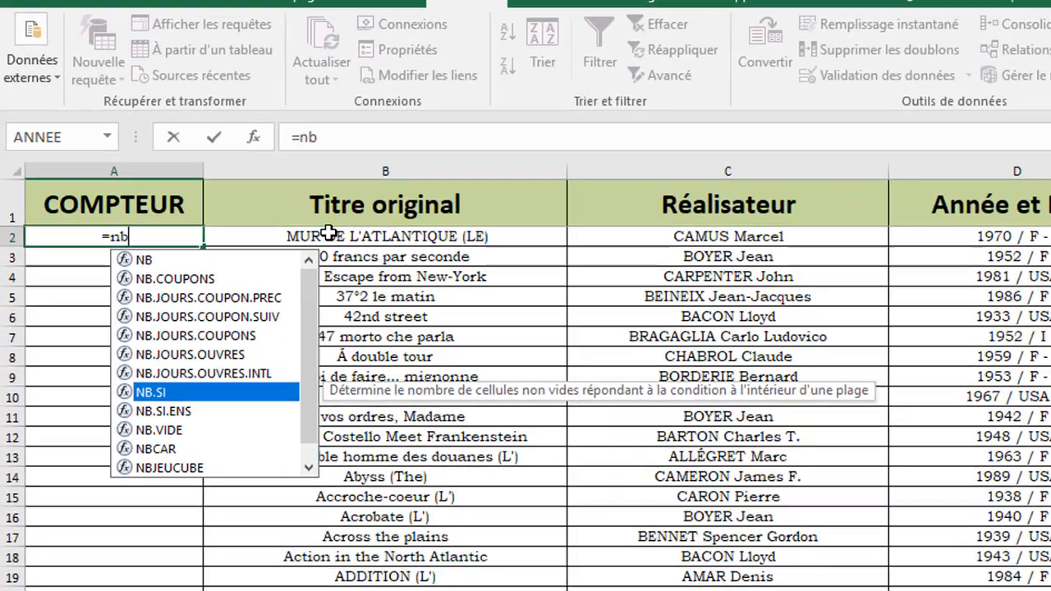
key("Tab")
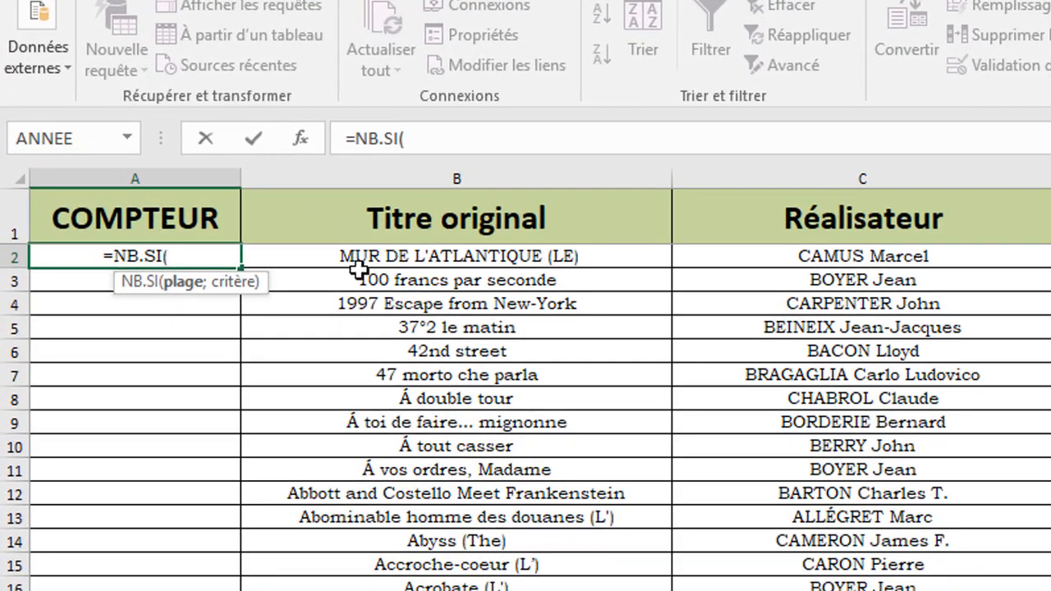
Step: Complete the A2 formula as =NB.SI(C2:$C$2;C2), locking the second range reference
left_click(749, 257)
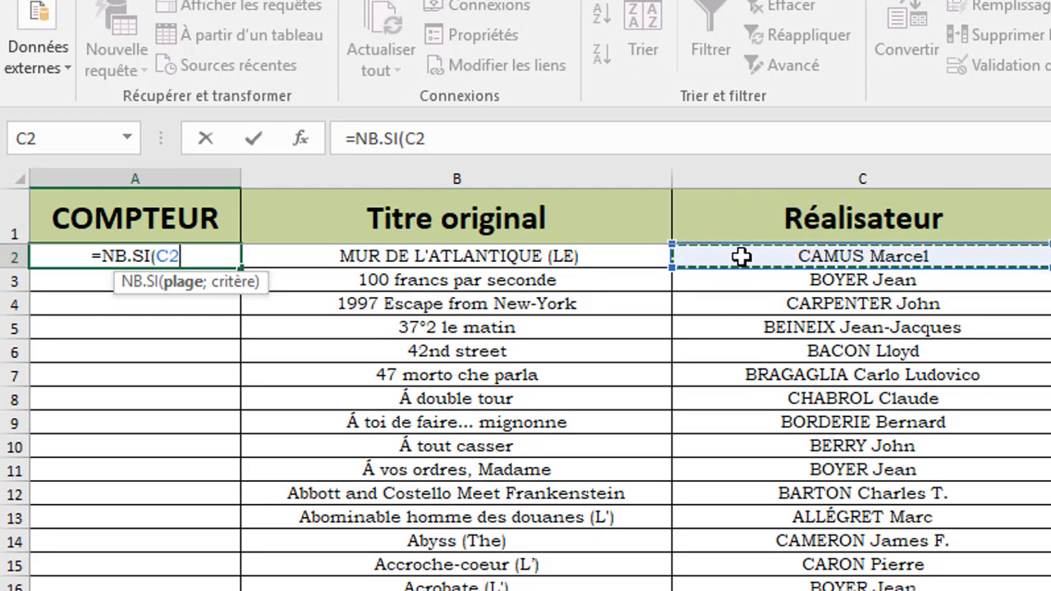
type(":")
left_click(742, 257)
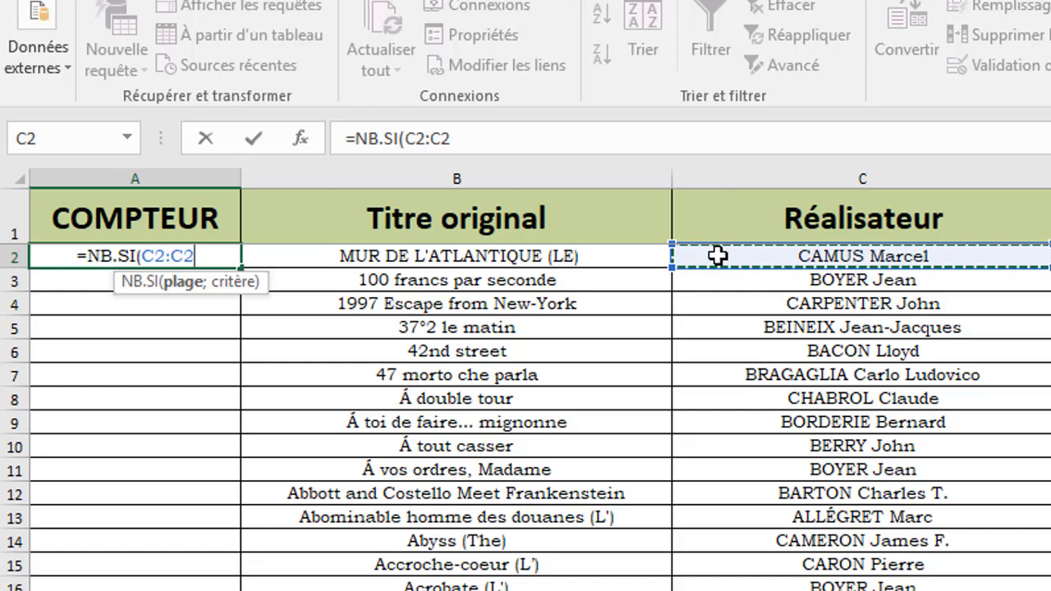
left_click(444, 138)
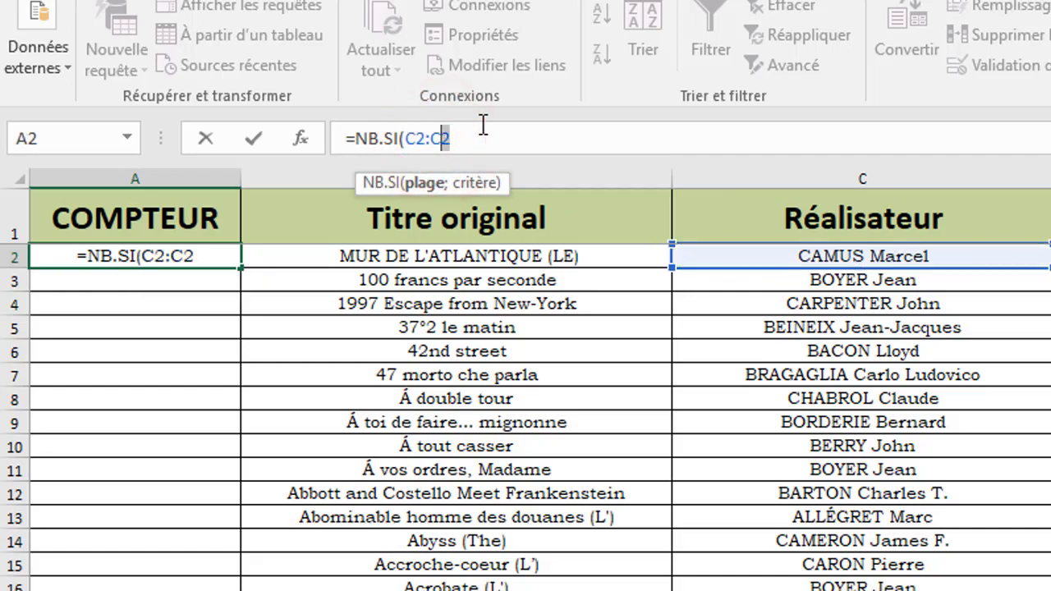
key("F4")
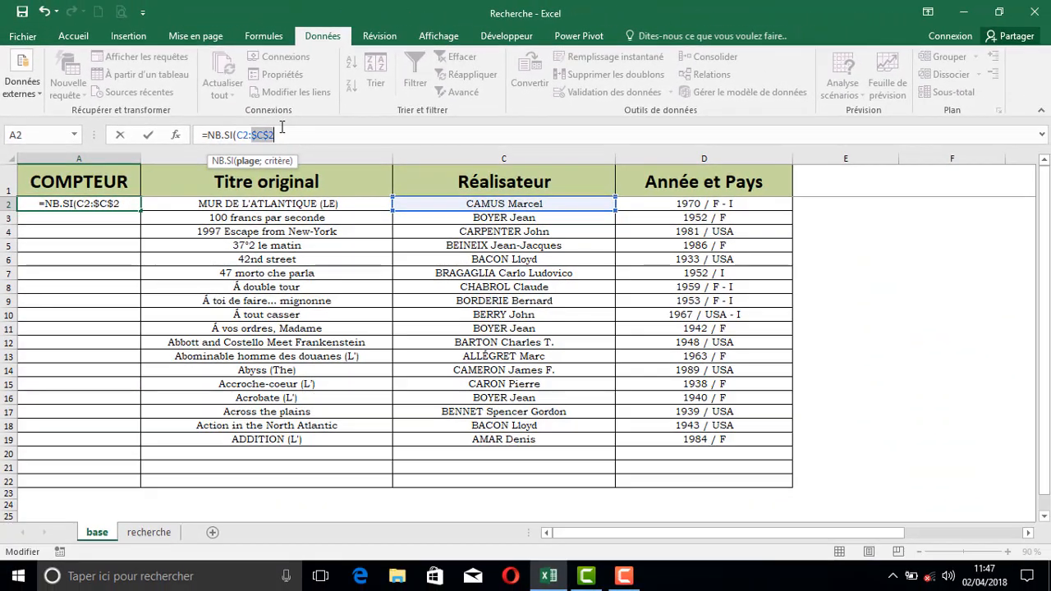
left_click(281, 130)
type(";")
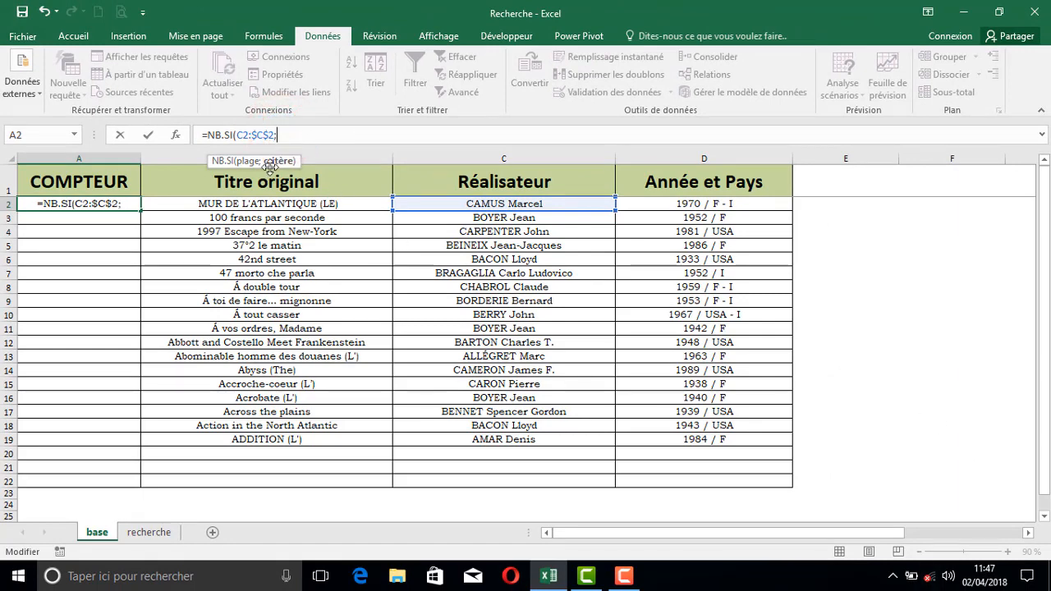
left_click(444, 204)
type(")")
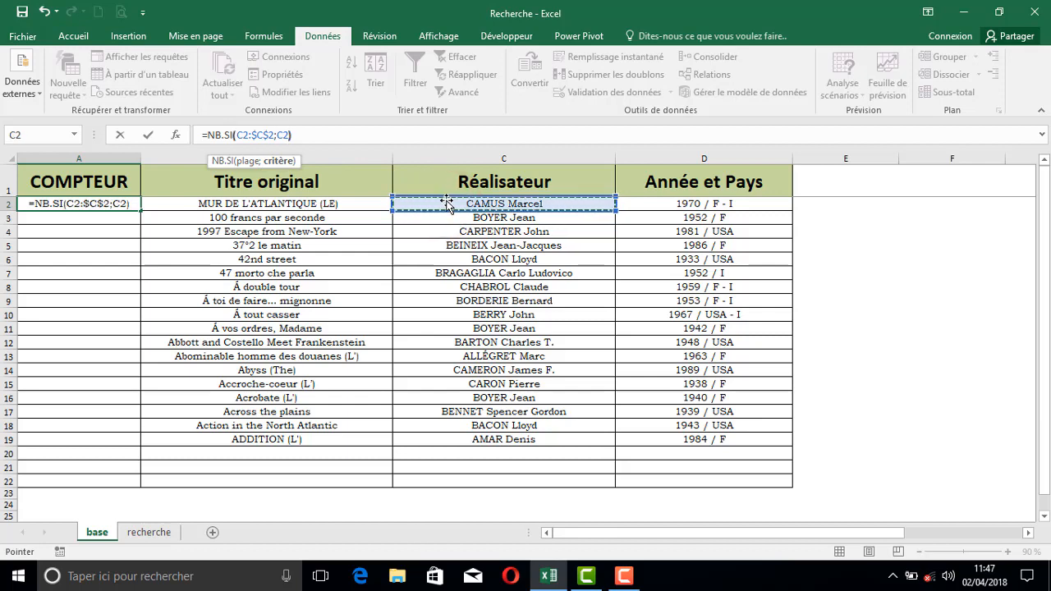
key("ctrl+Return")
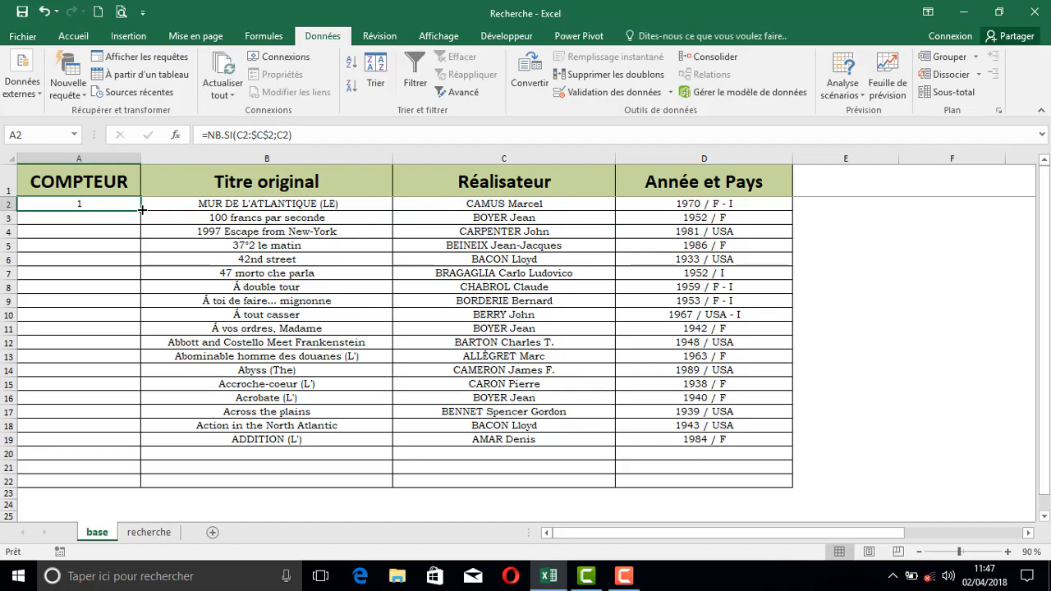
Step: Copy the A2 counting formula down the COMPTEUR column to A10
left_click_drag(141, 211, 128, 254)
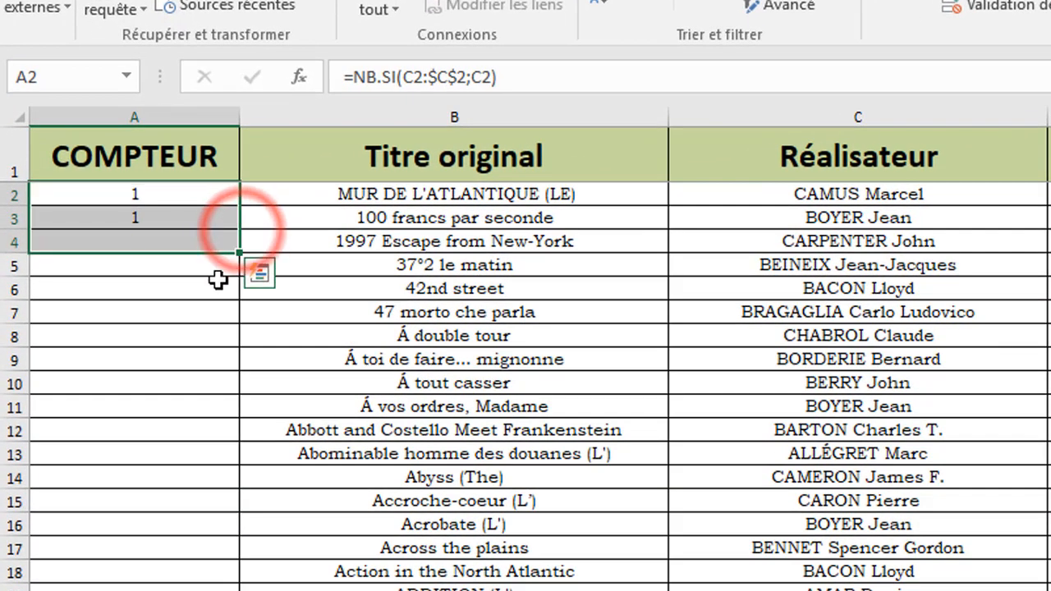
left_click_drag(217, 280, 243, 388)
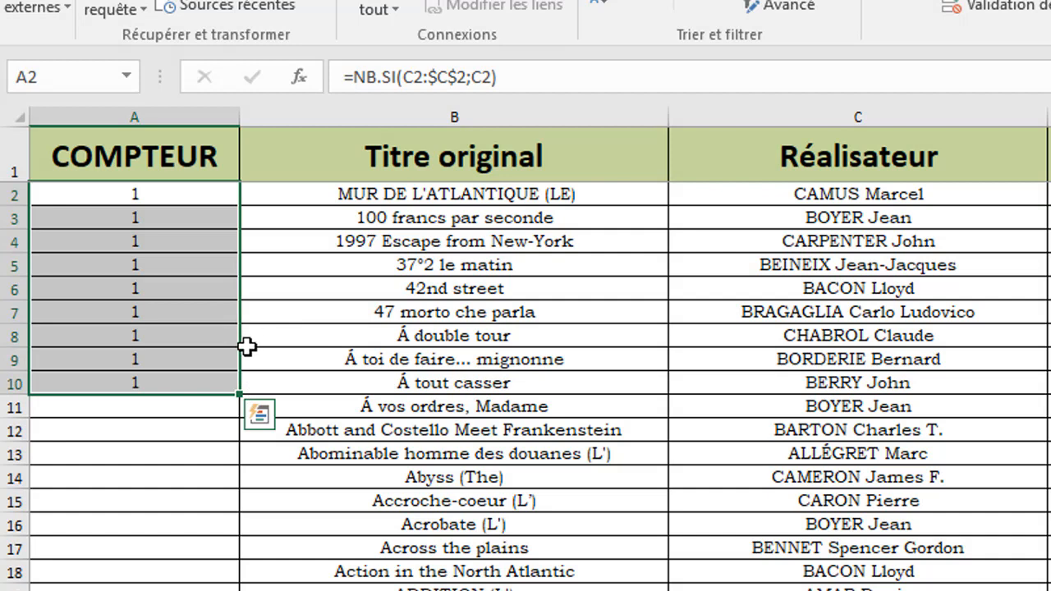
left_click(204, 407)
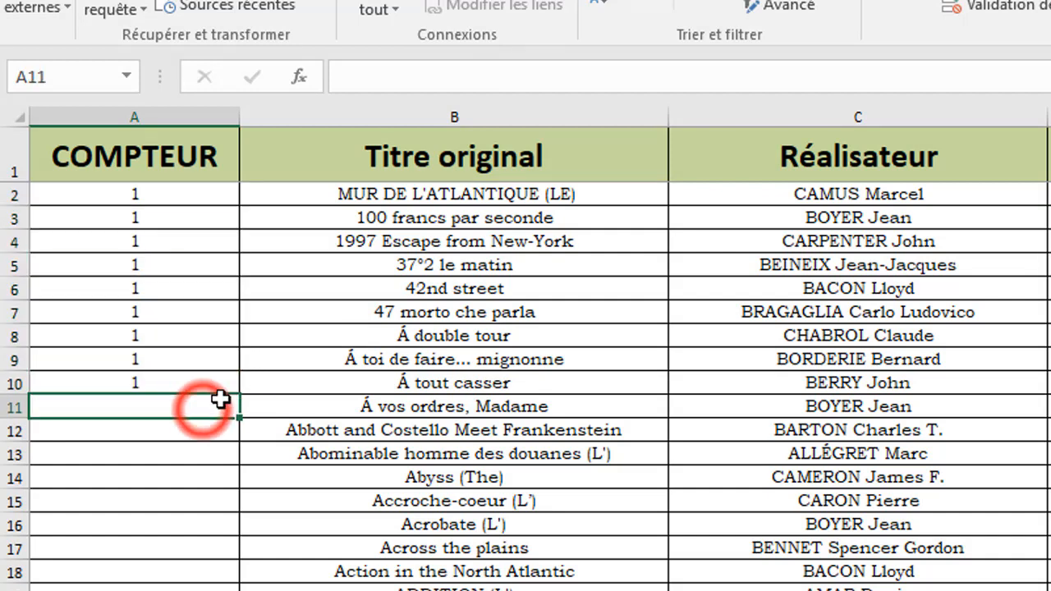
left_click(226, 382)
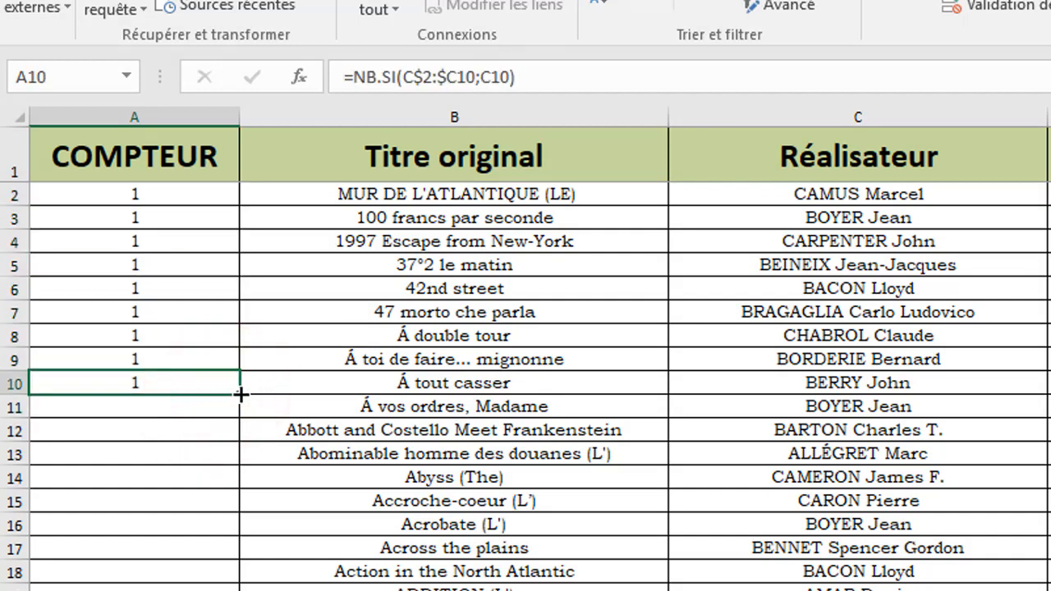
left_click(757, 406)
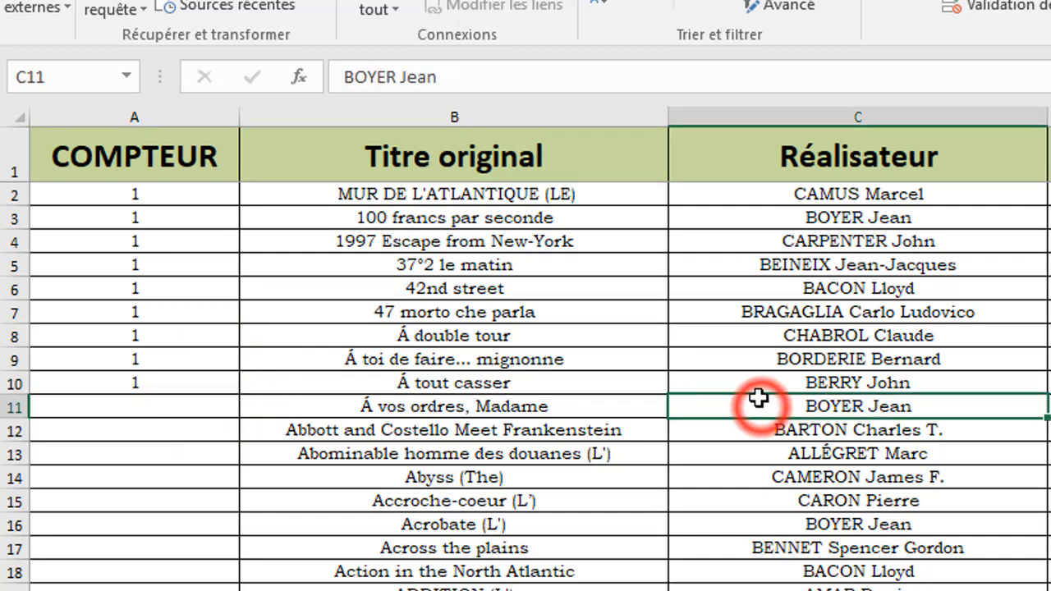
left_click(750, 218)
left_click(716, 406)
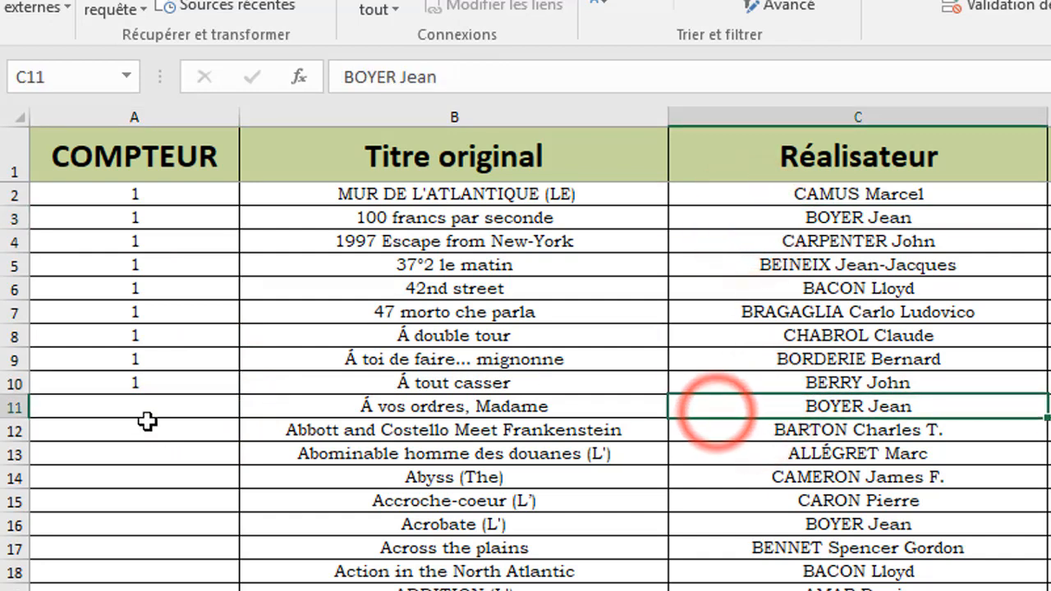
left_click(177, 378)
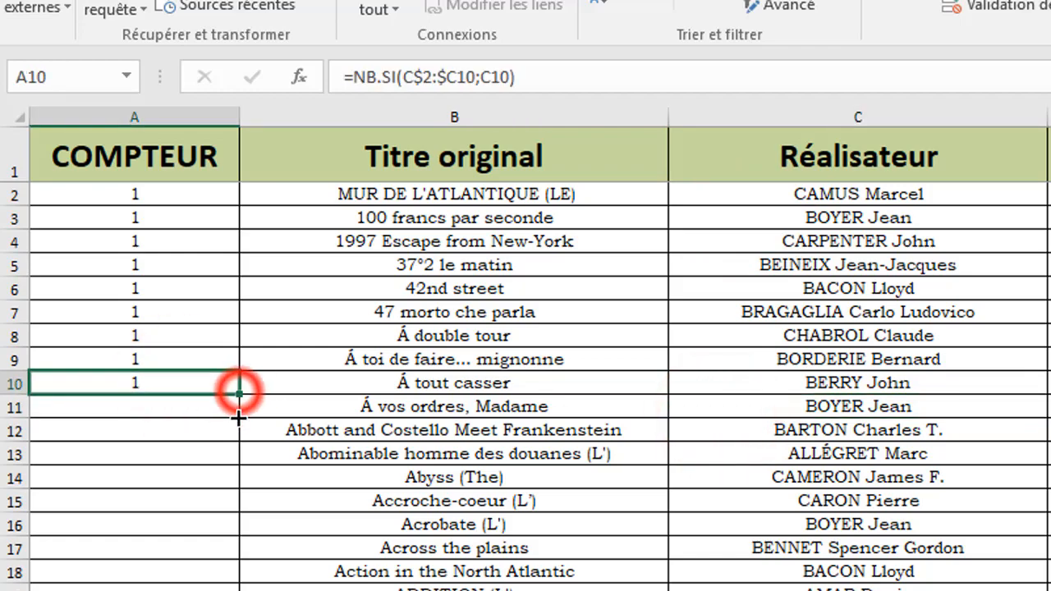
left_click_drag(237, 394, 238, 418)
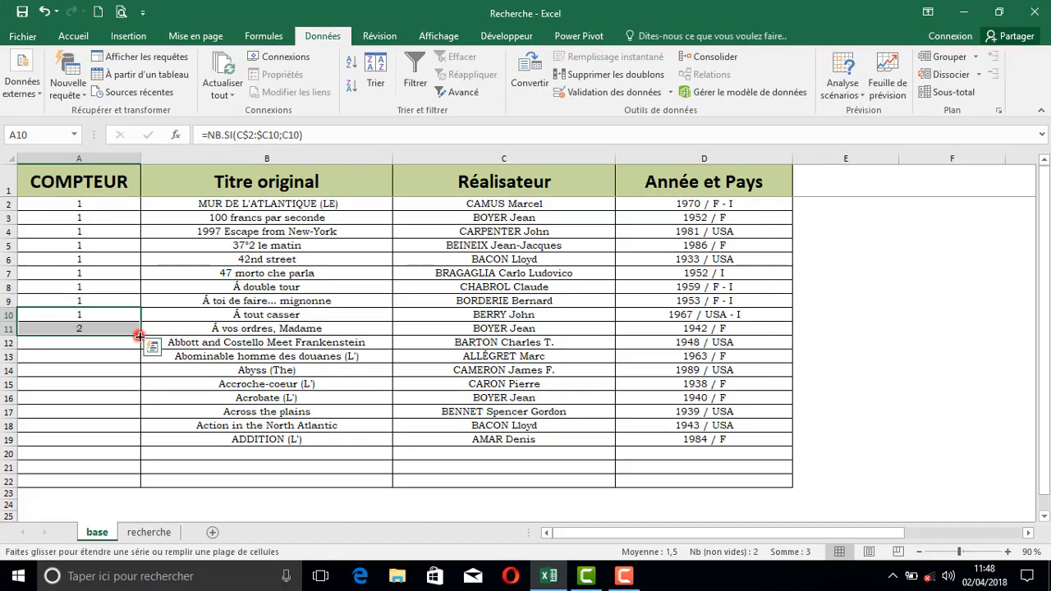
double_click(239, 418)
left_click_drag(139, 446, 139, 485)
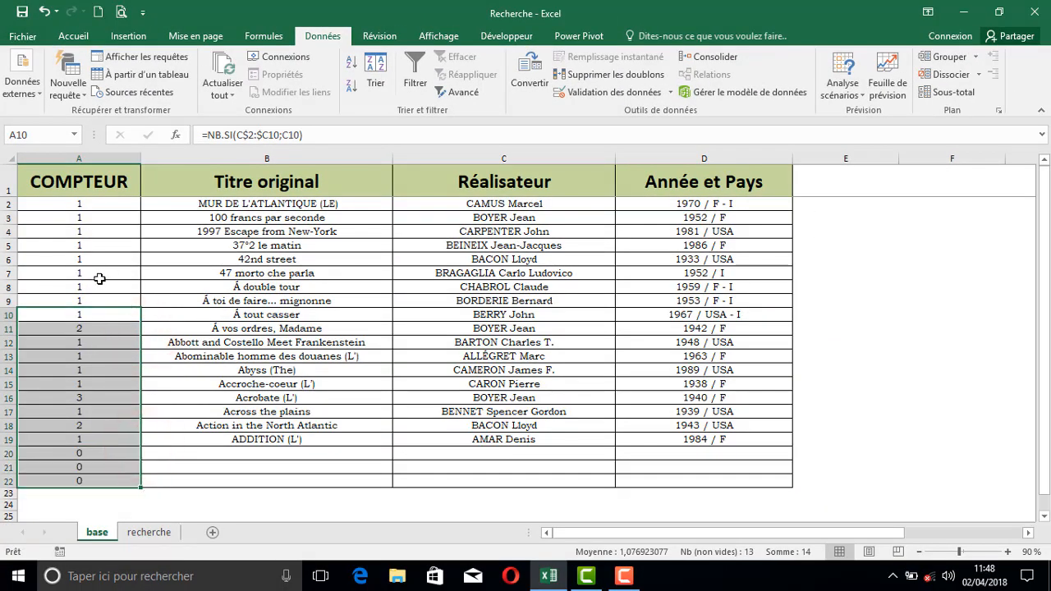
Step: Append &C2 to the counting formula in A2 and copy it down the COMPTEUR column to A22
left_click(108, 202)
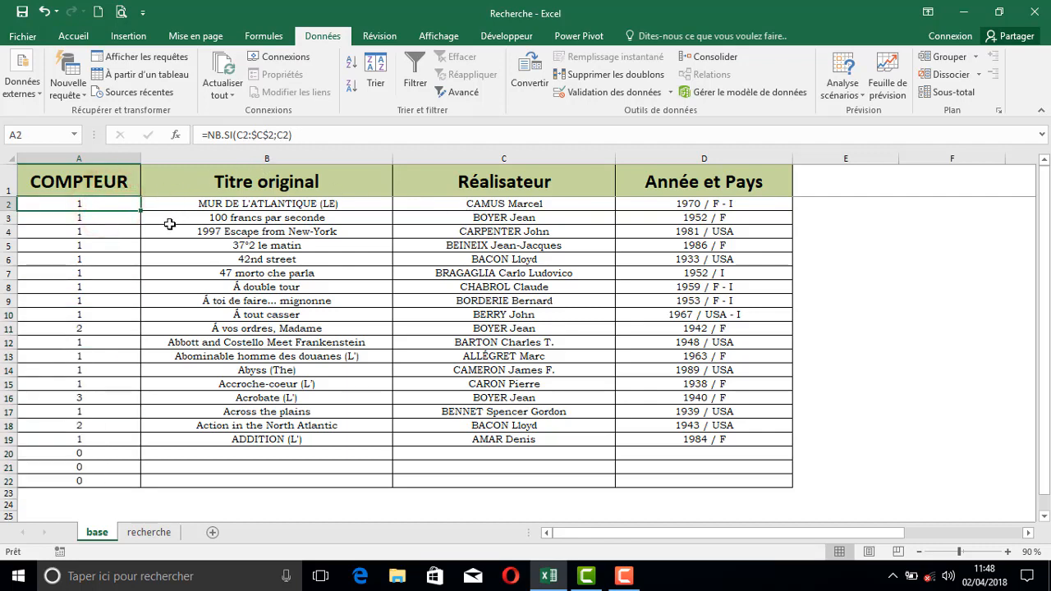
left_click(309, 138)
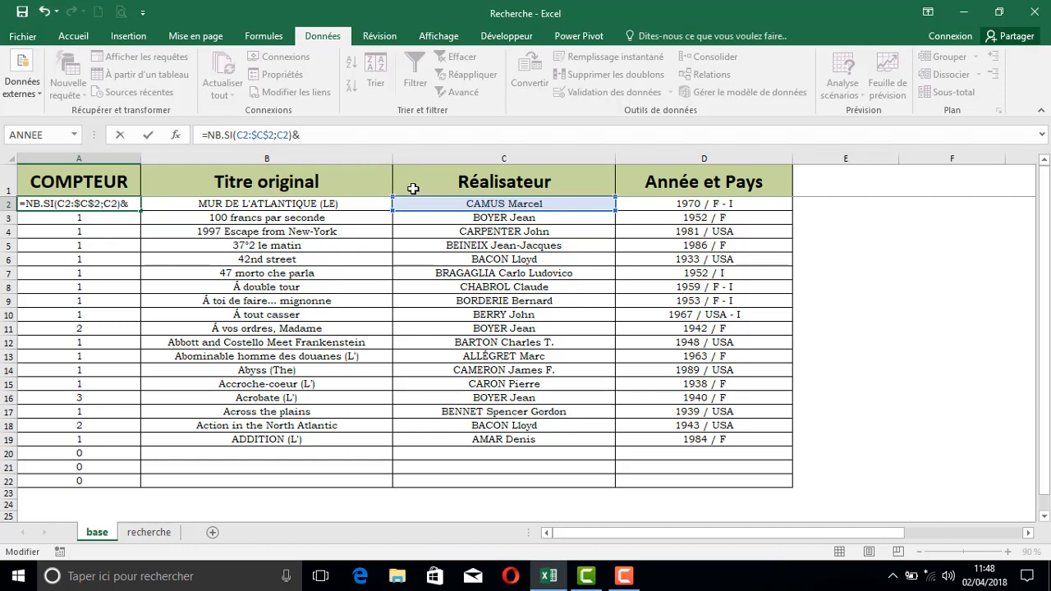
left_click(443, 206)
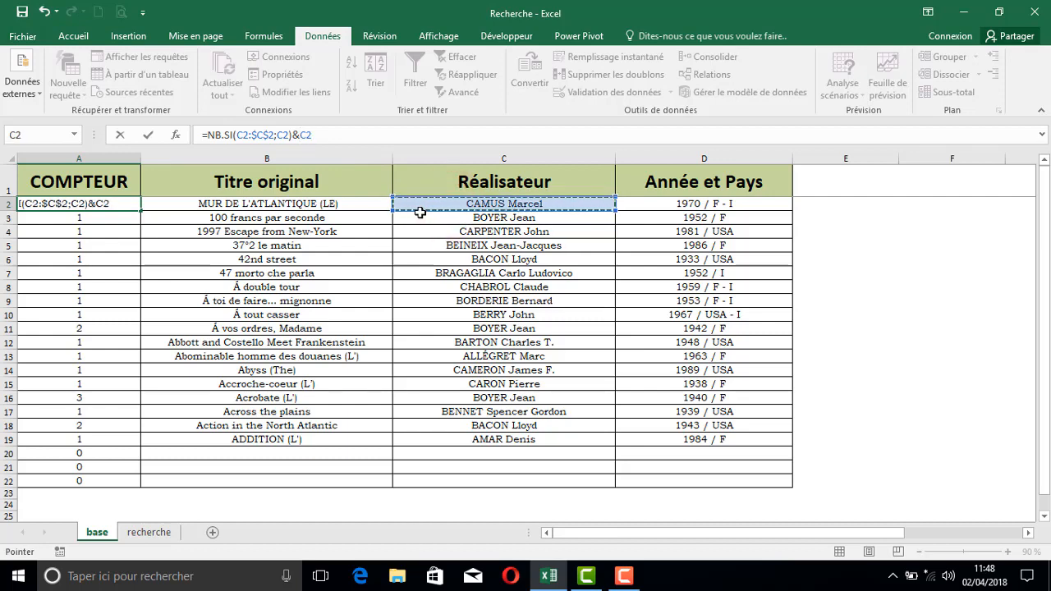
key("ctrl+Return")
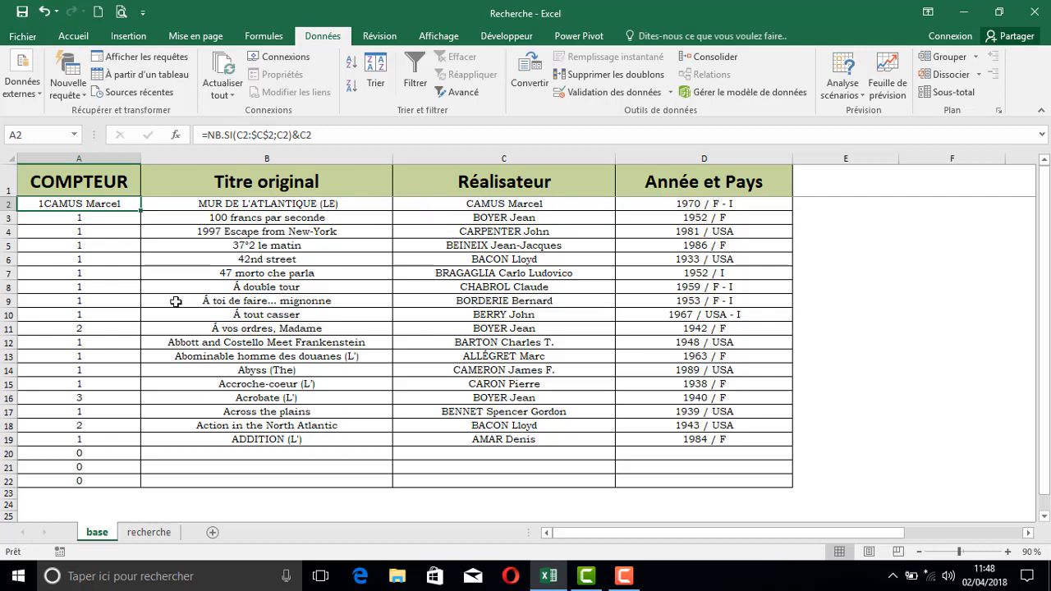
double_click(140, 211)
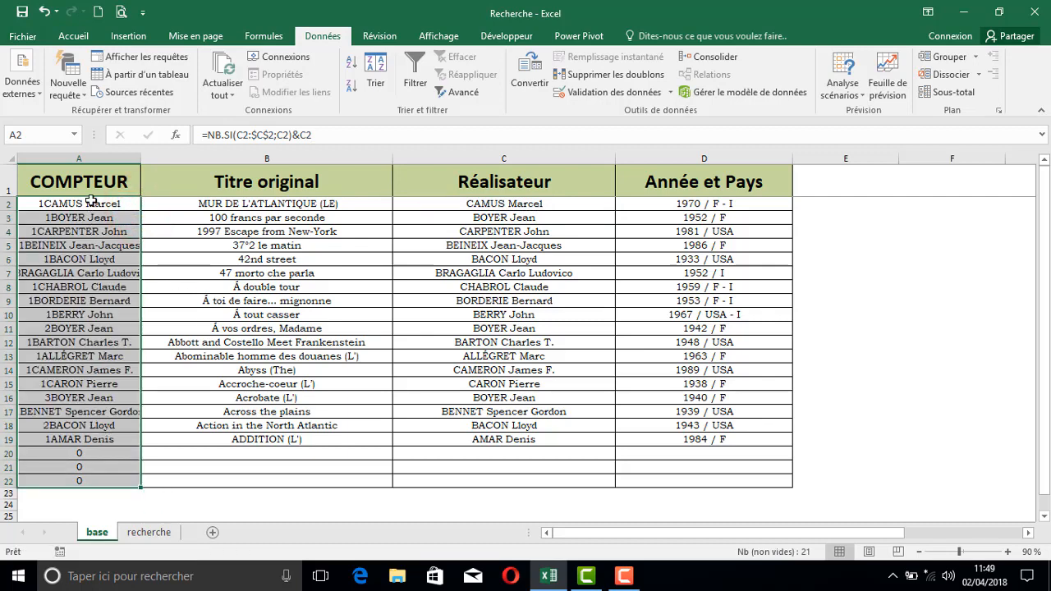
left_click(100, 204)
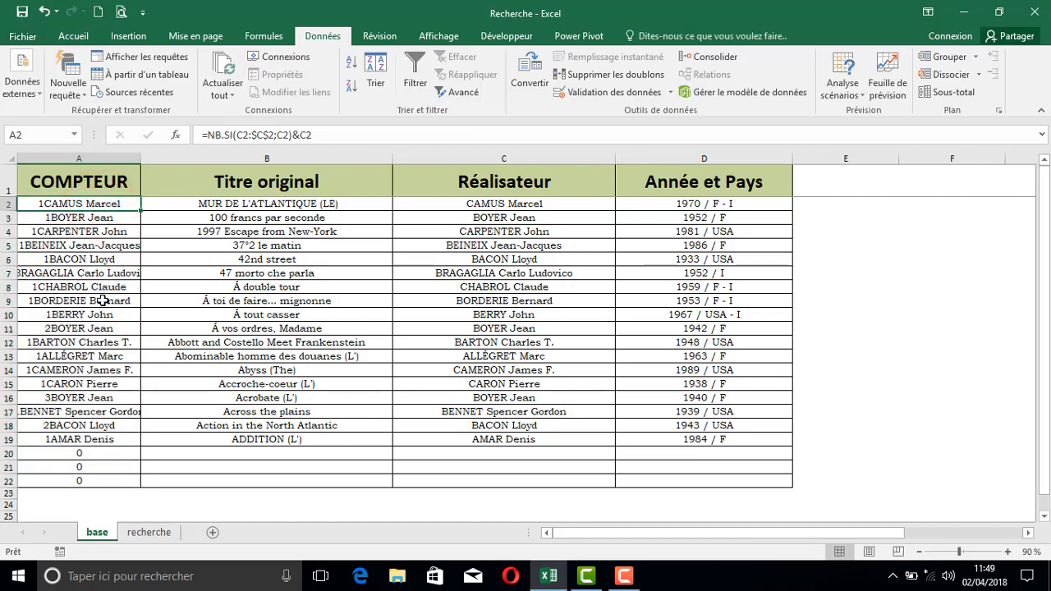
left_click(116, 222)
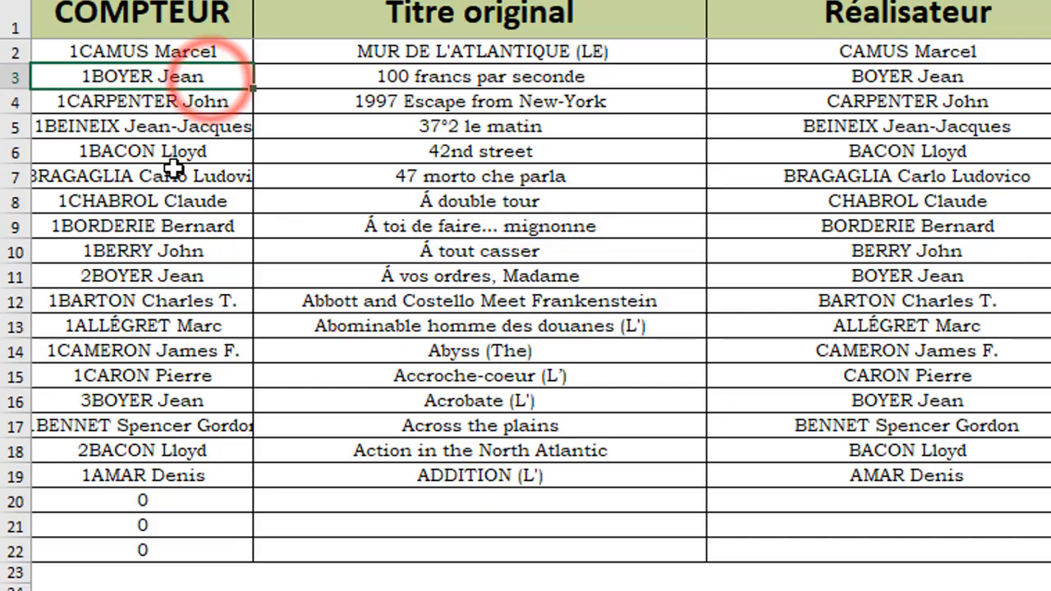
key("Down")
key("Down")
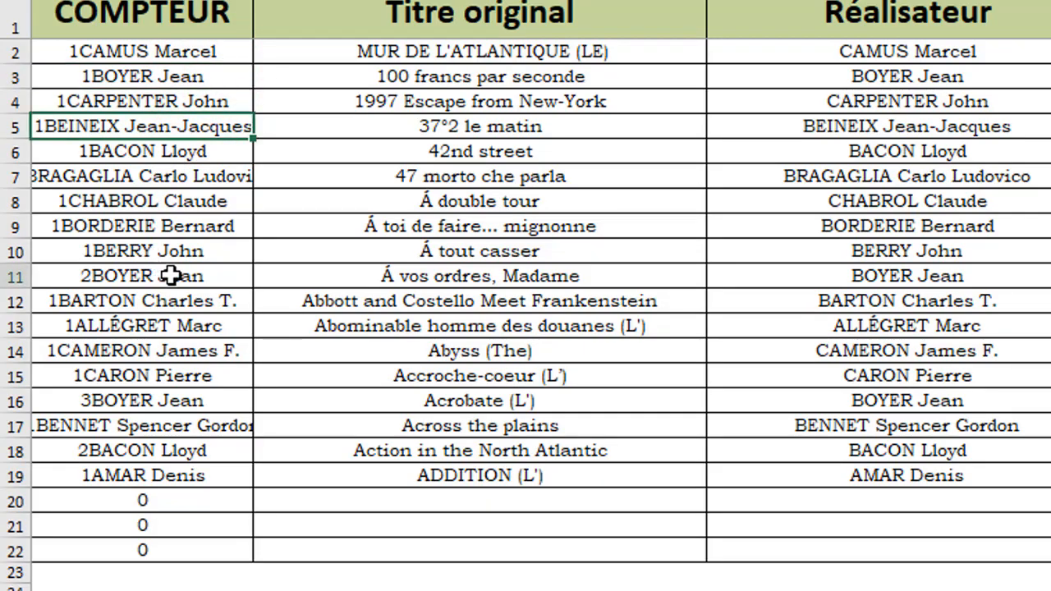
left_click(165, 275)
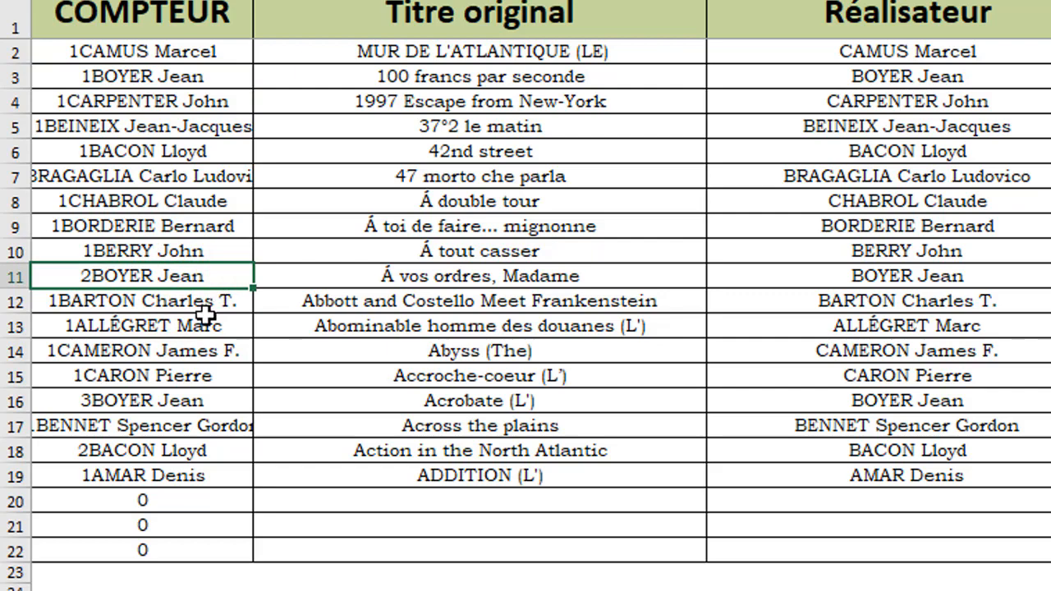
left_click(191, 399)
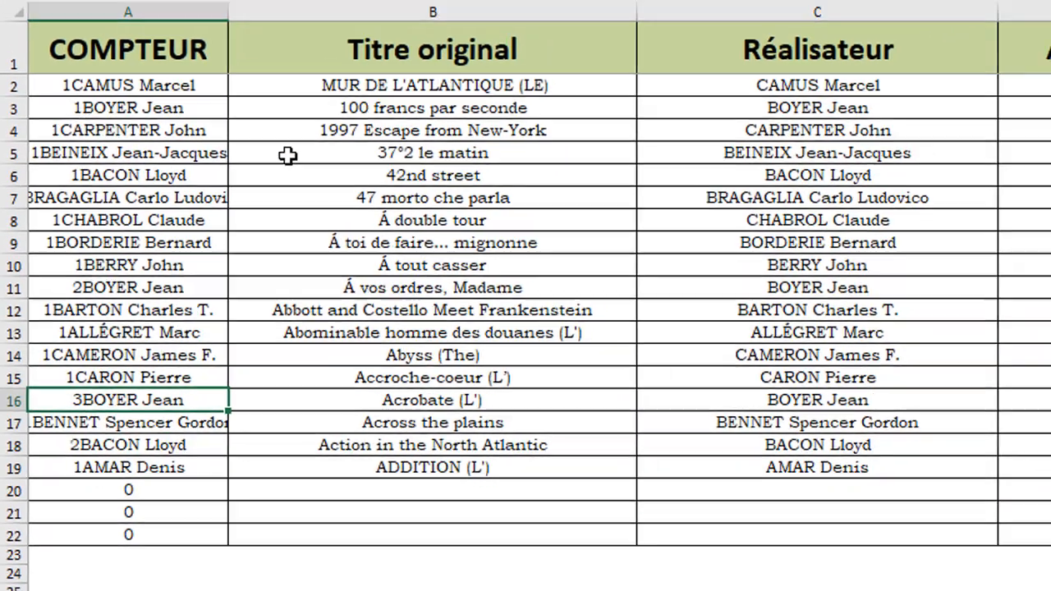
left_click(321, 108)
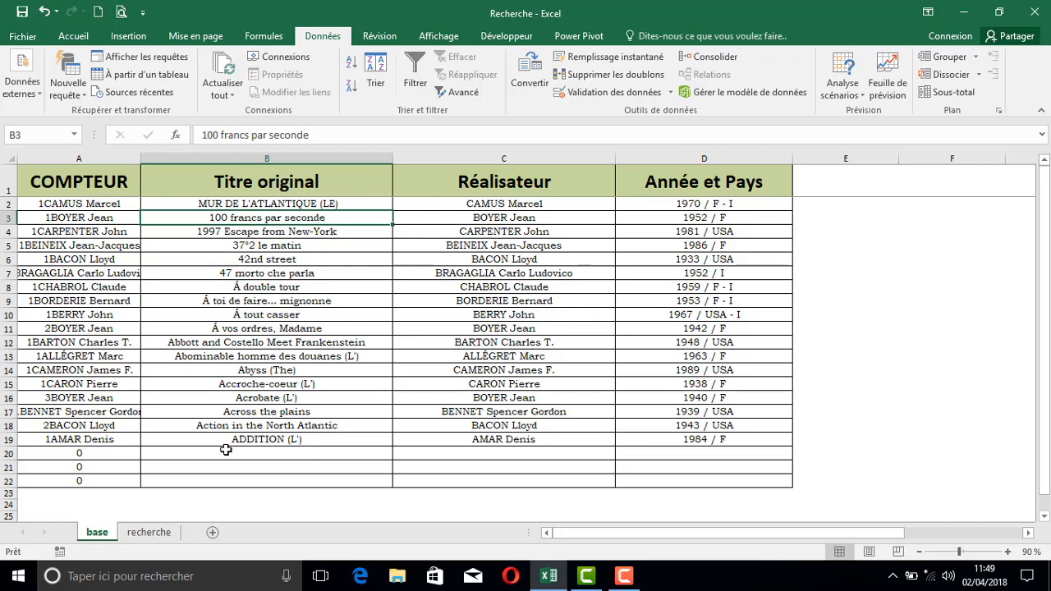
left_click(479, 453)
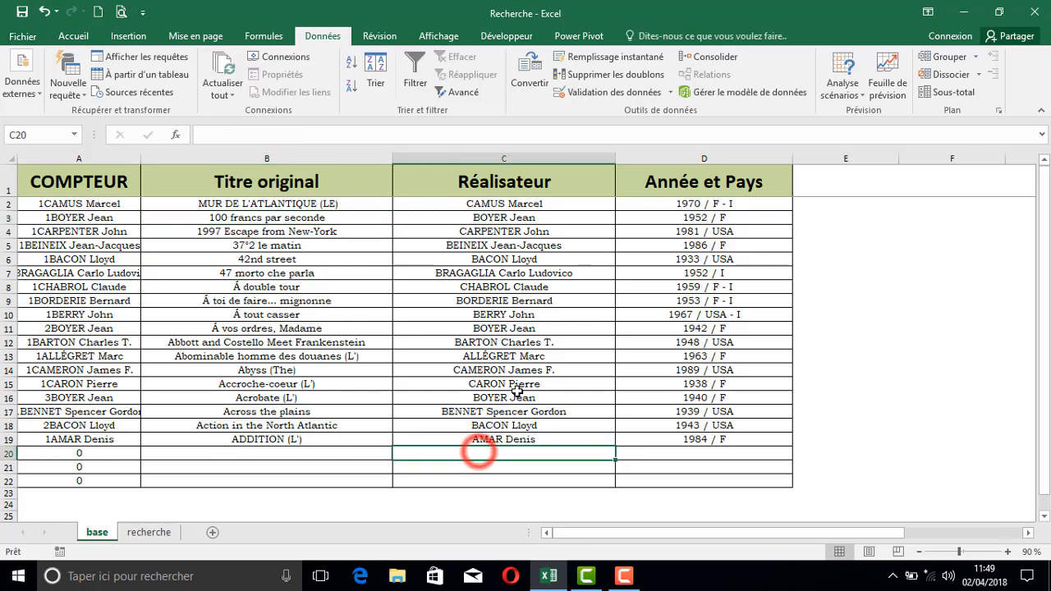
type("boyer")
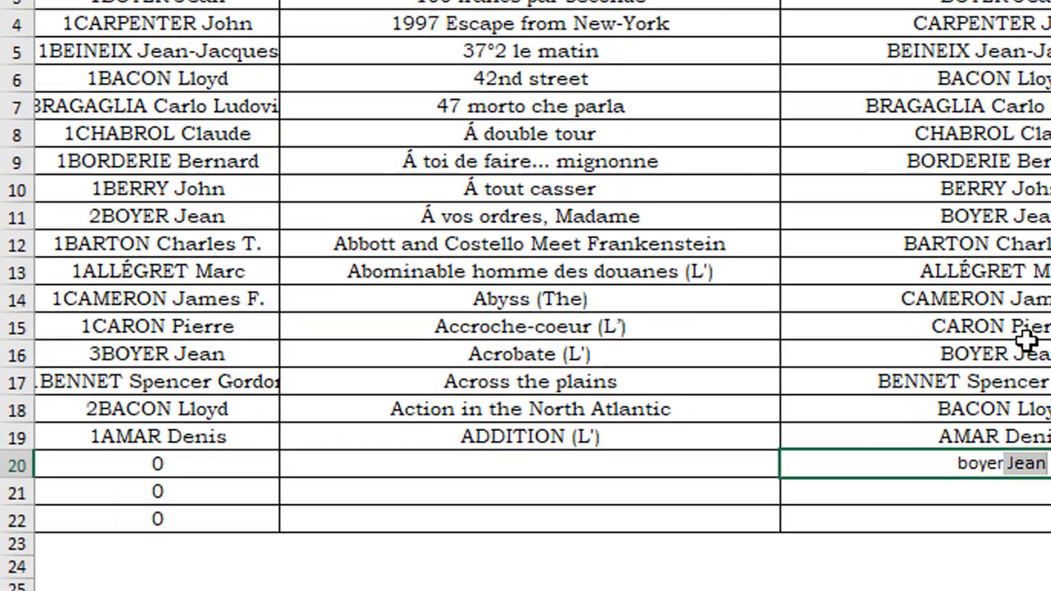
key("Return")
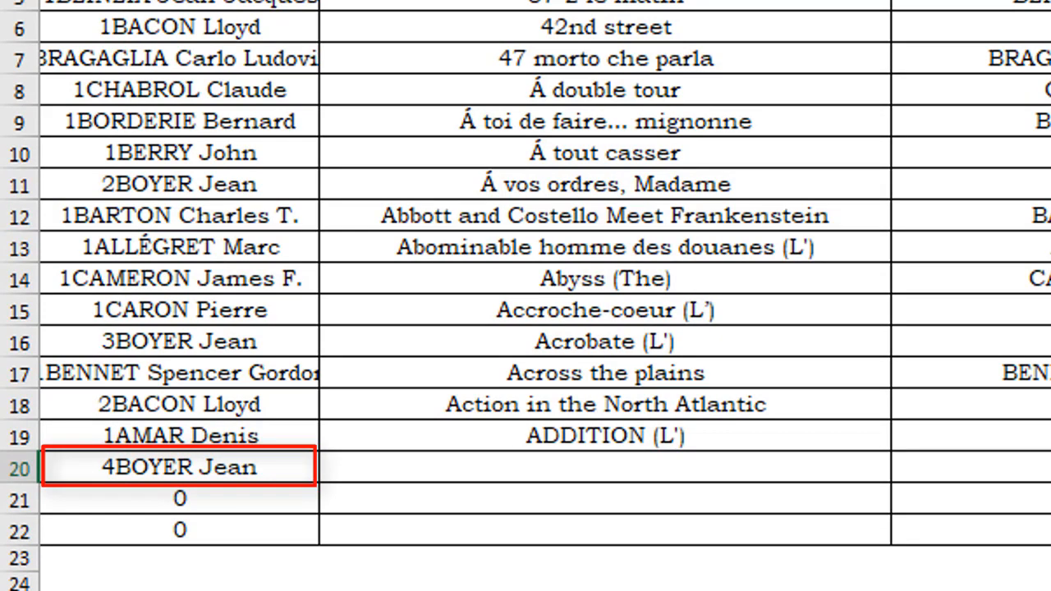
left_click(961, 465)
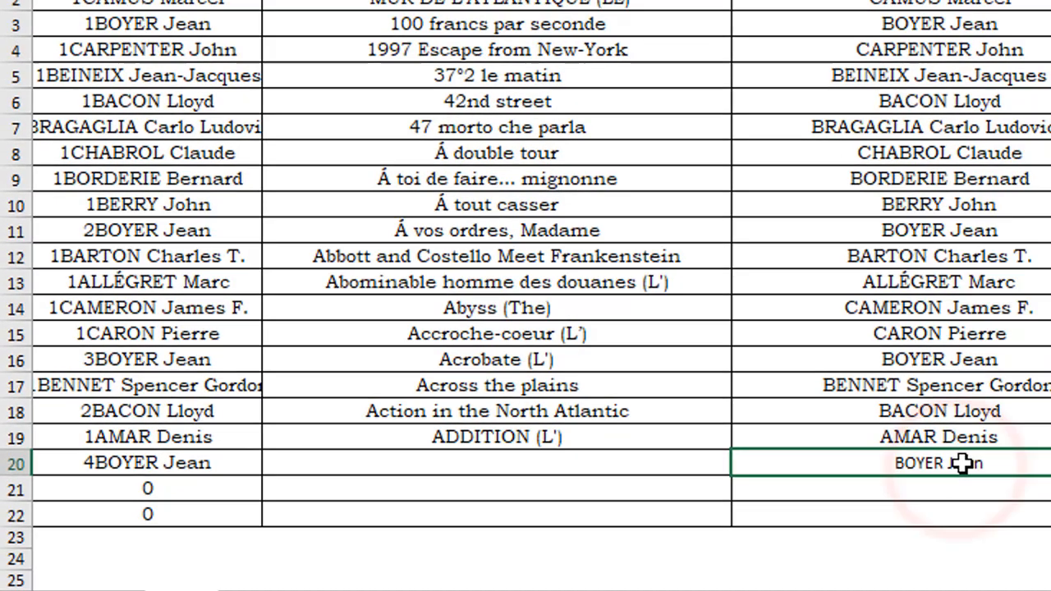
key("Delete")
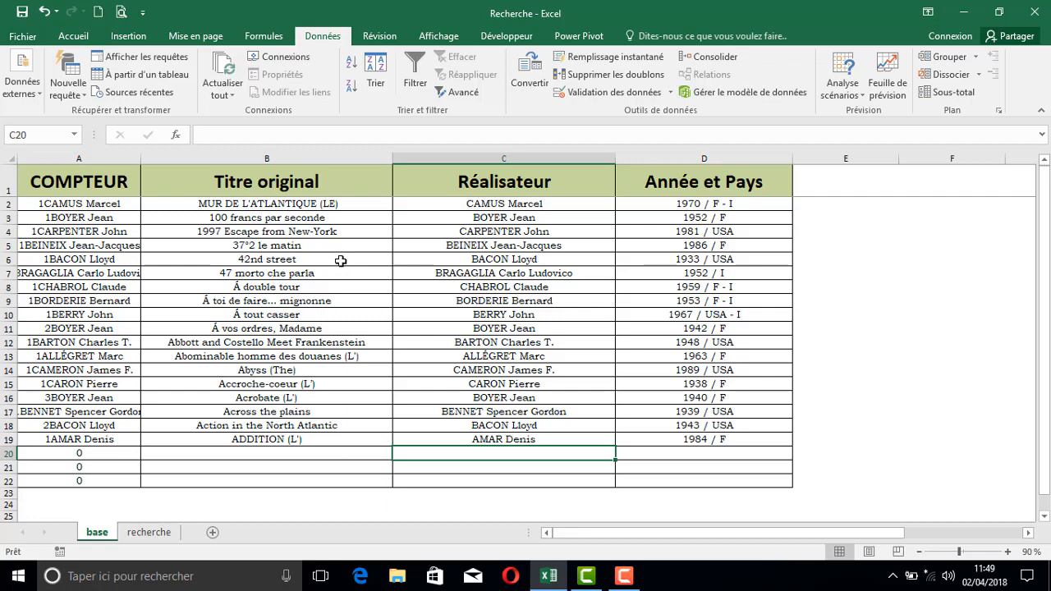
Step: Copy the director names in C2:C19 of the base sheet into a new sheet, starting at A1
left_click(257, 335)
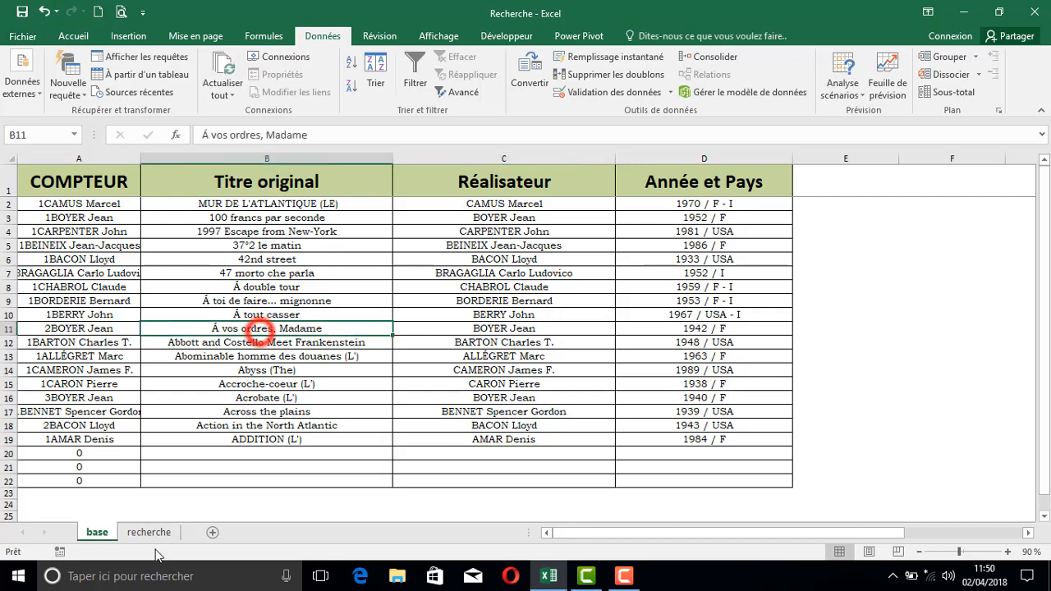
left_click(150, 532)
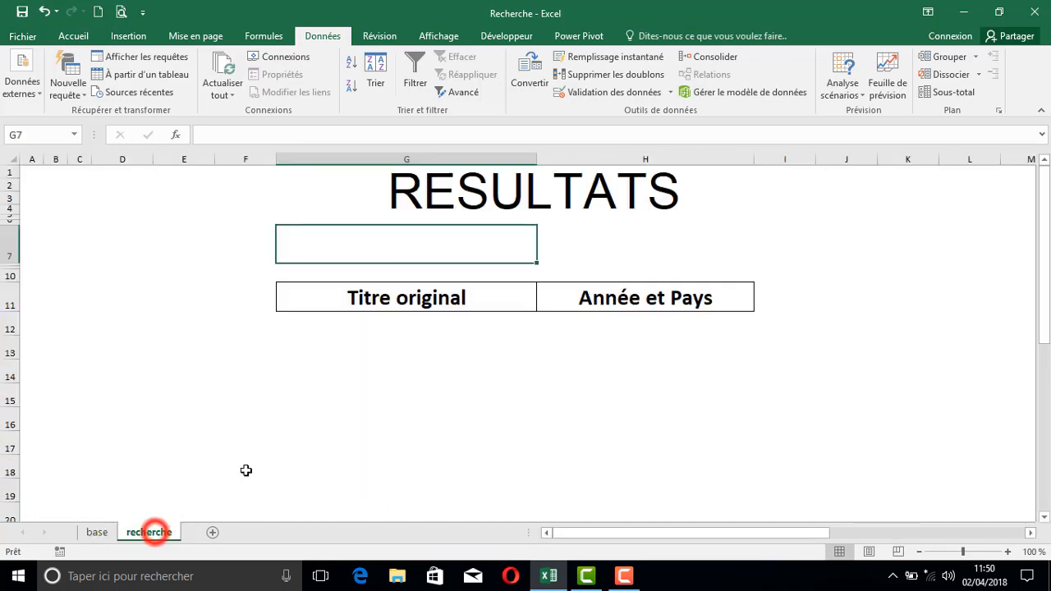
left_click(386, 250)
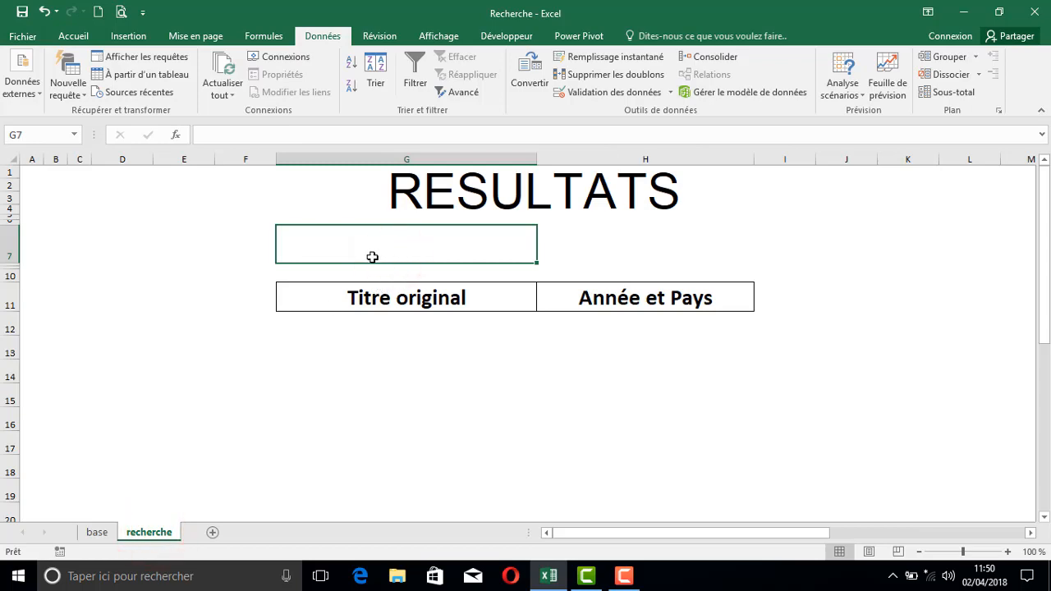
left_click(95, 533)
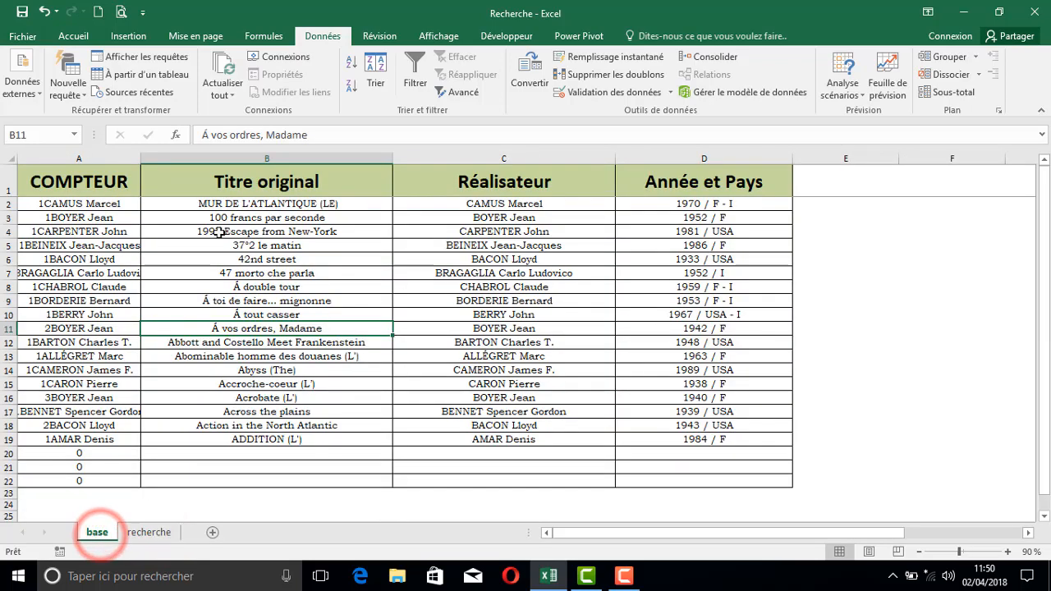
left_click_drag(455, 207, 456, 438)
key("ctrl+c")
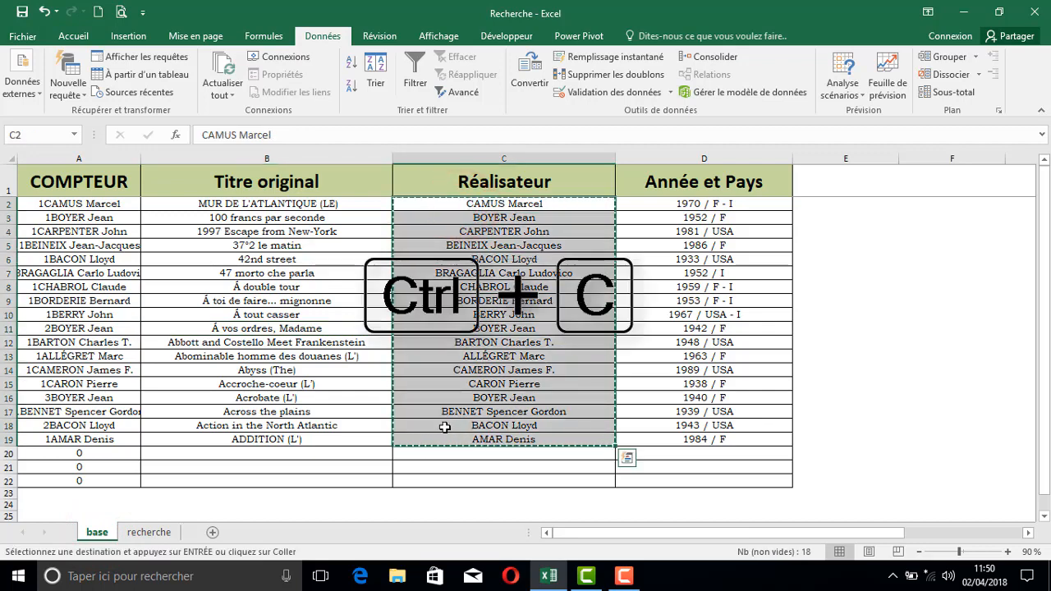
left_click(211, 533)
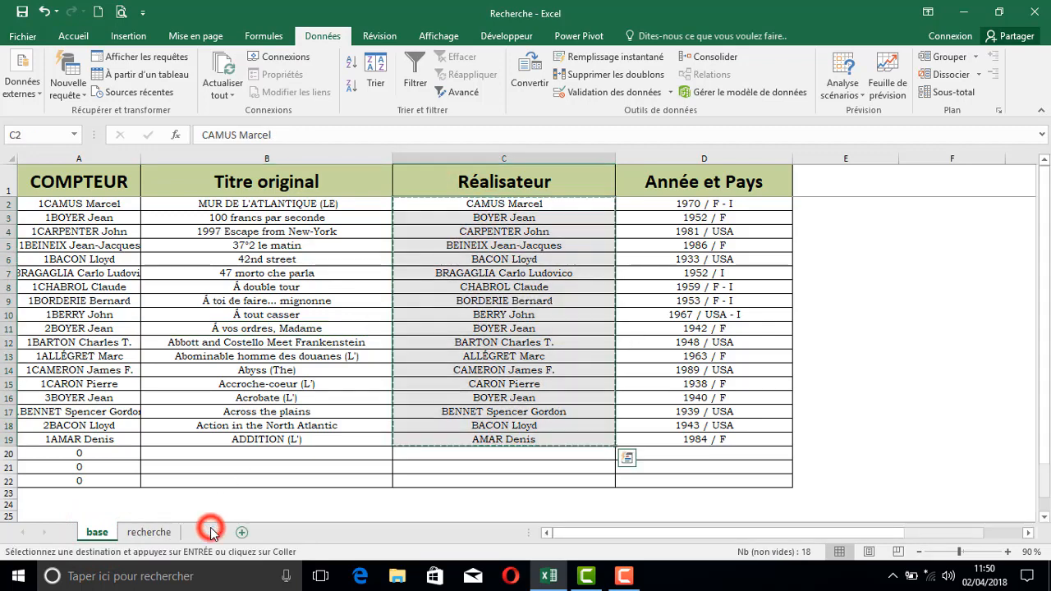
right_click(44, 173)
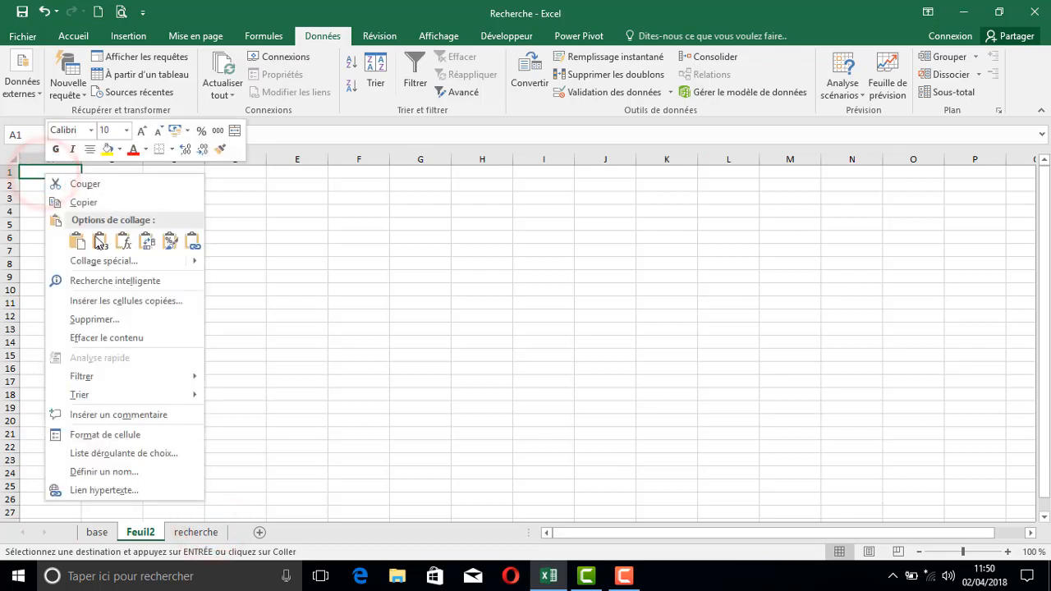
left_click(84, 242)
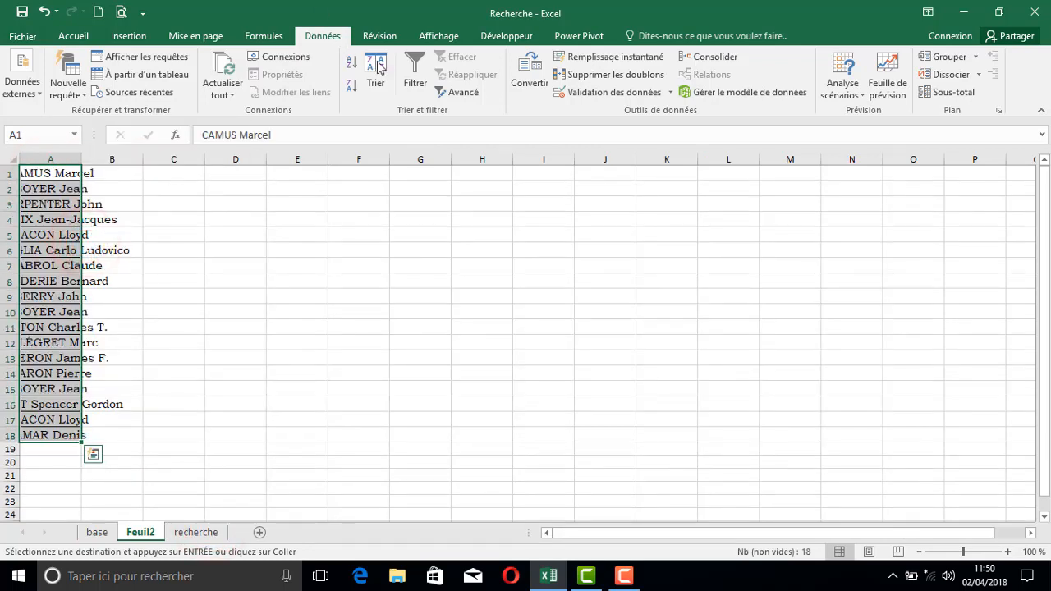
Step: Remove the duplicate director names from the pasted list, keeping the option that treats the first row as a header
left_click(614, 75)
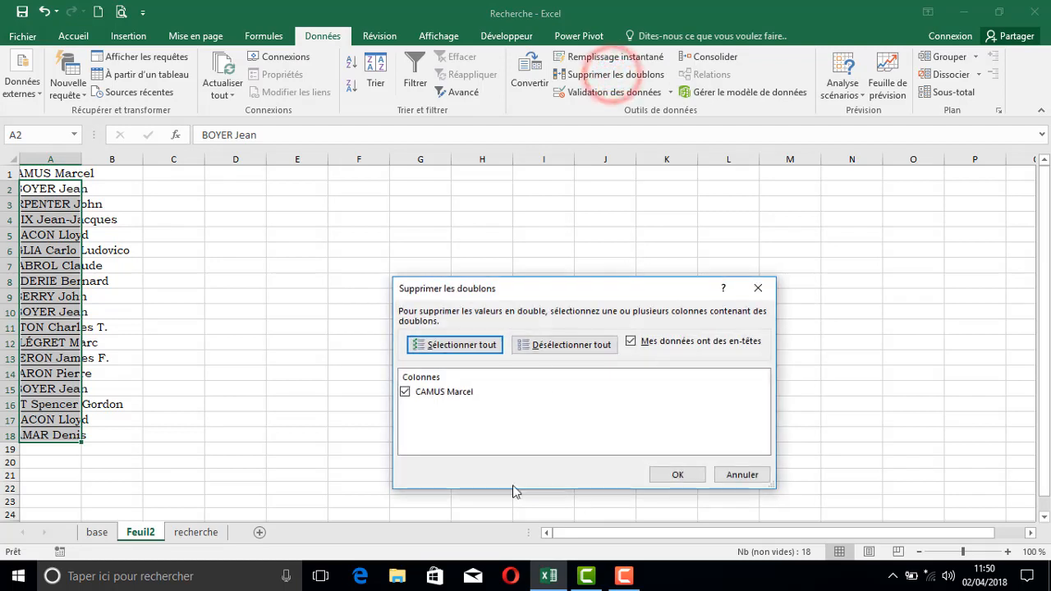
left_click(668, 473)
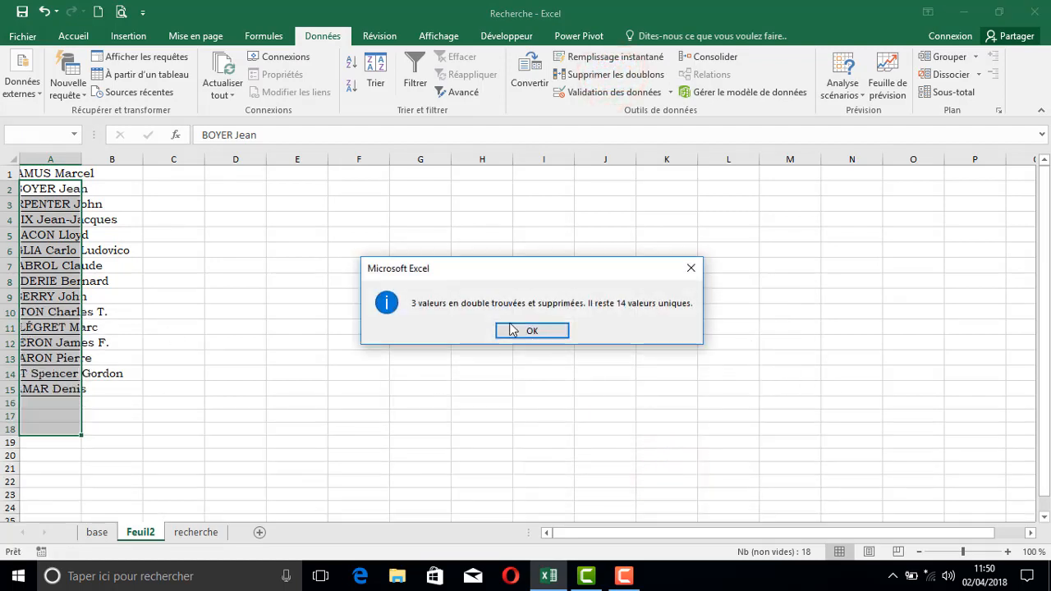
left_click(510, 327)
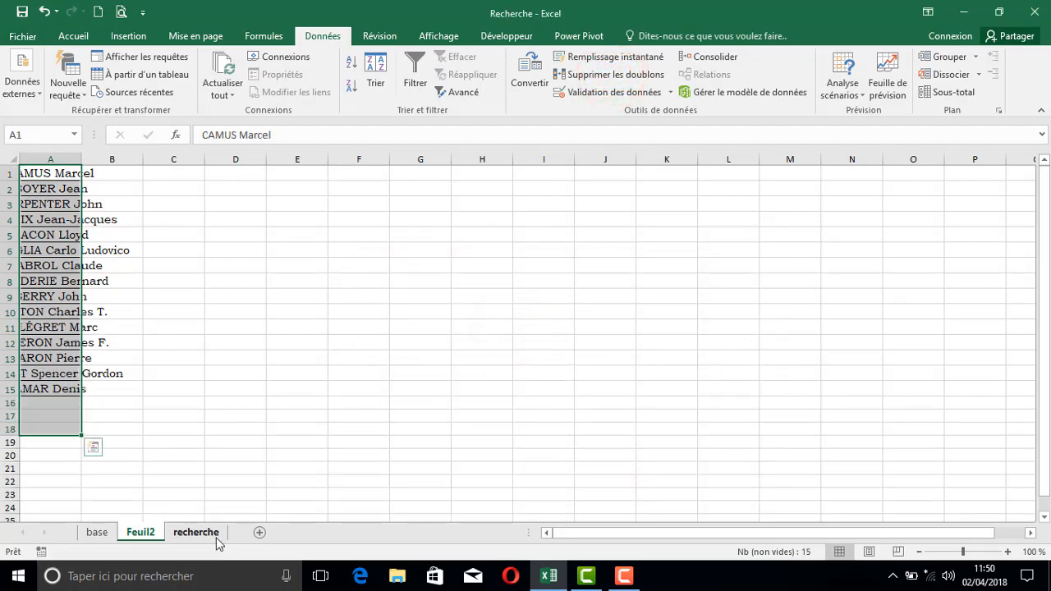
Step: Add a list-type data validation to G7 on the recherche sheet with =Feuil2!$A$1:$A$15 as its source
left_click(215, 533)
left_click(416, 236)
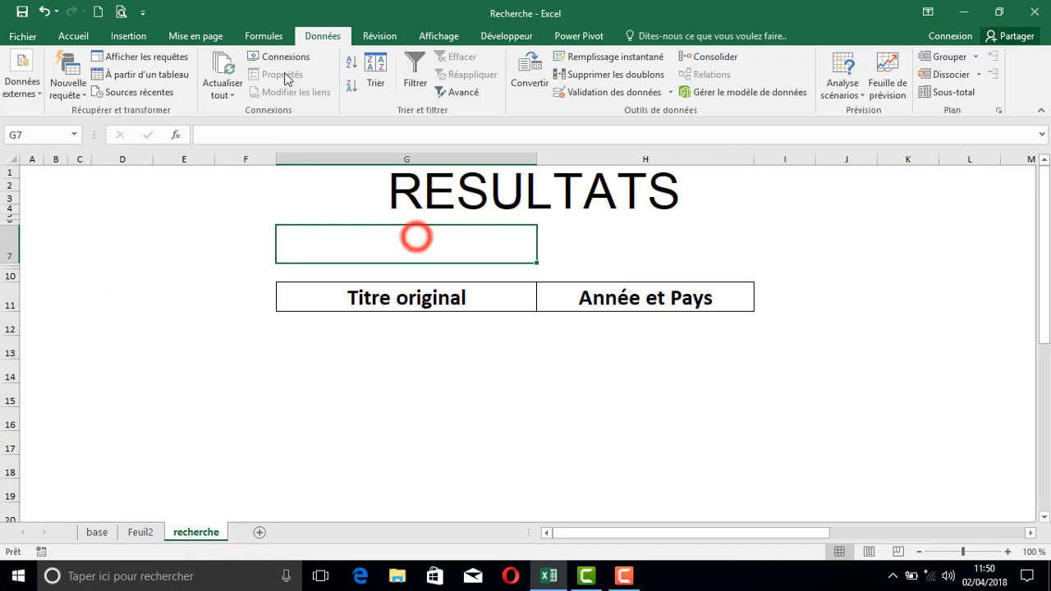
left_click(255, 35)
left_click(322, 36)
left_click(571, 92)
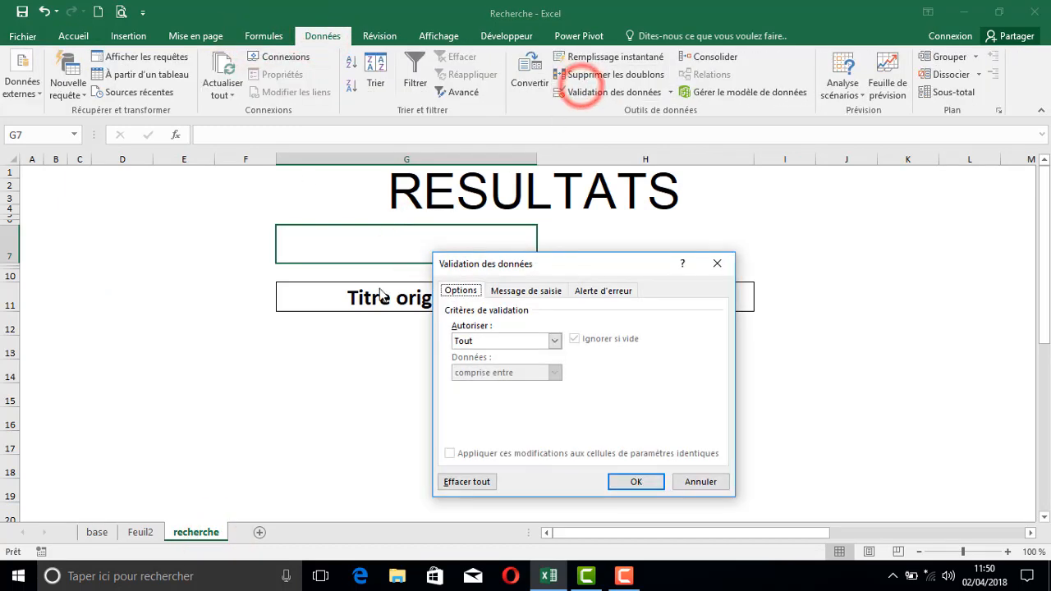
left_click(476, 341)
left_click(463, 385)
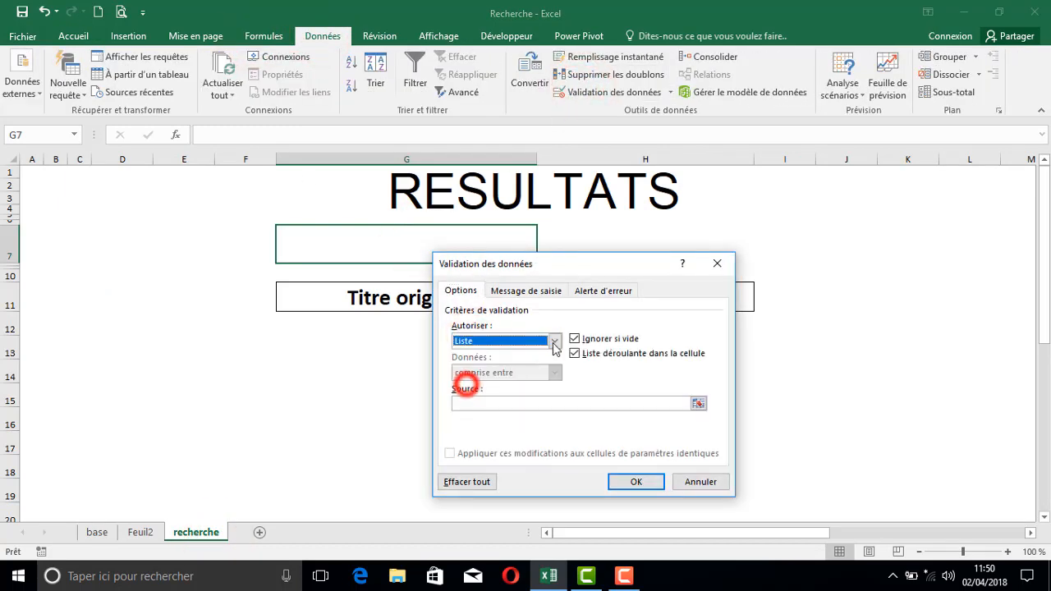
left_click(697, 404)
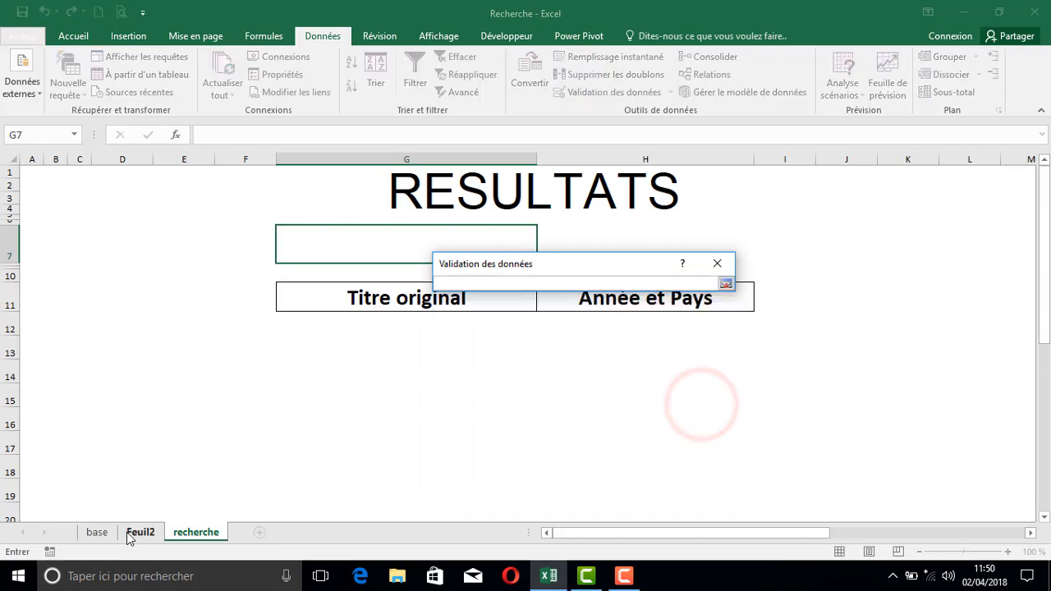
left_click(135, 534)
left_click_drag(45, 176, 37, 391)
left_click(726, 283)
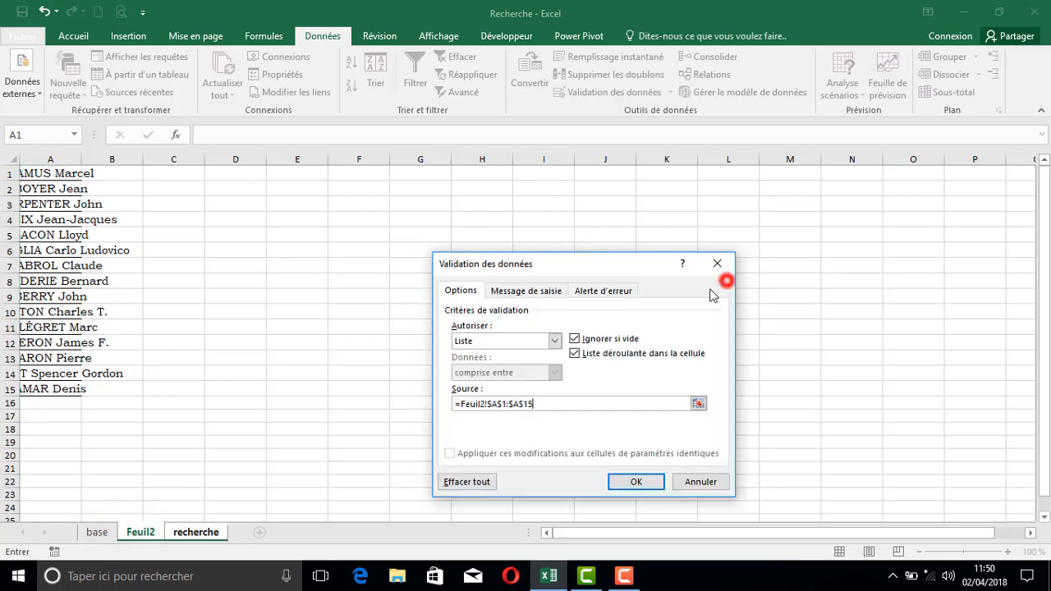
left_click(636, 482)
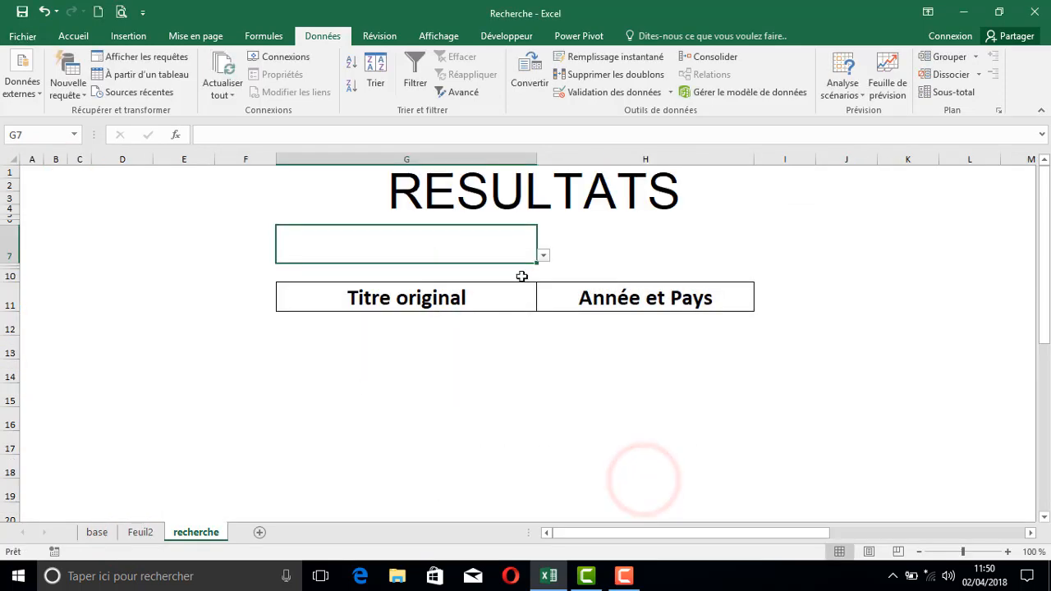
Step: Hide the Feuil2 sheet and test G7's drop-down list by choosing BACON Lloyd and finally ALLÉGRET Marc
right_click(144, 535)
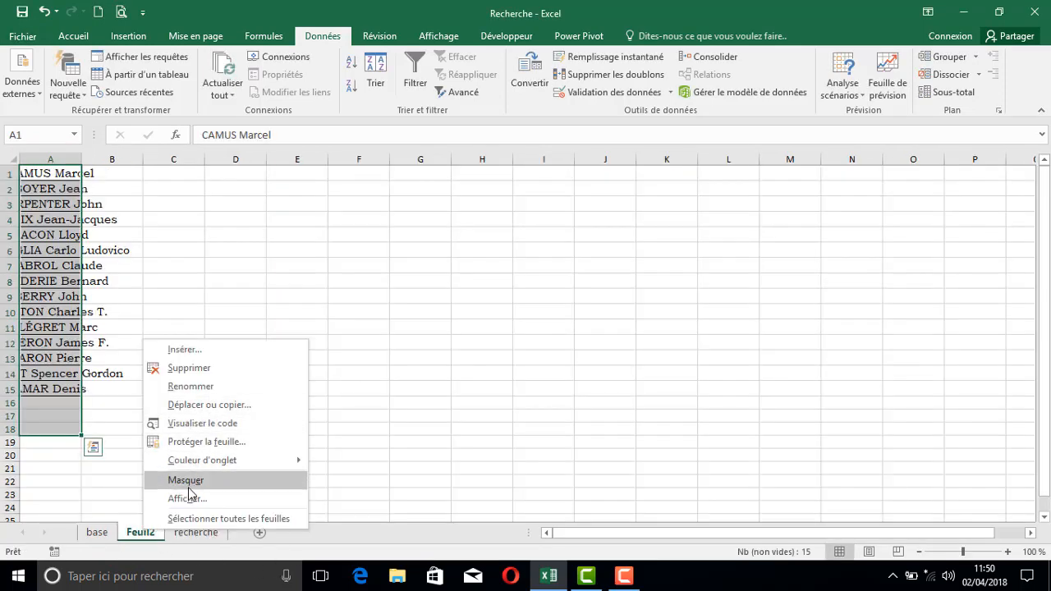
left_click(195, 481)
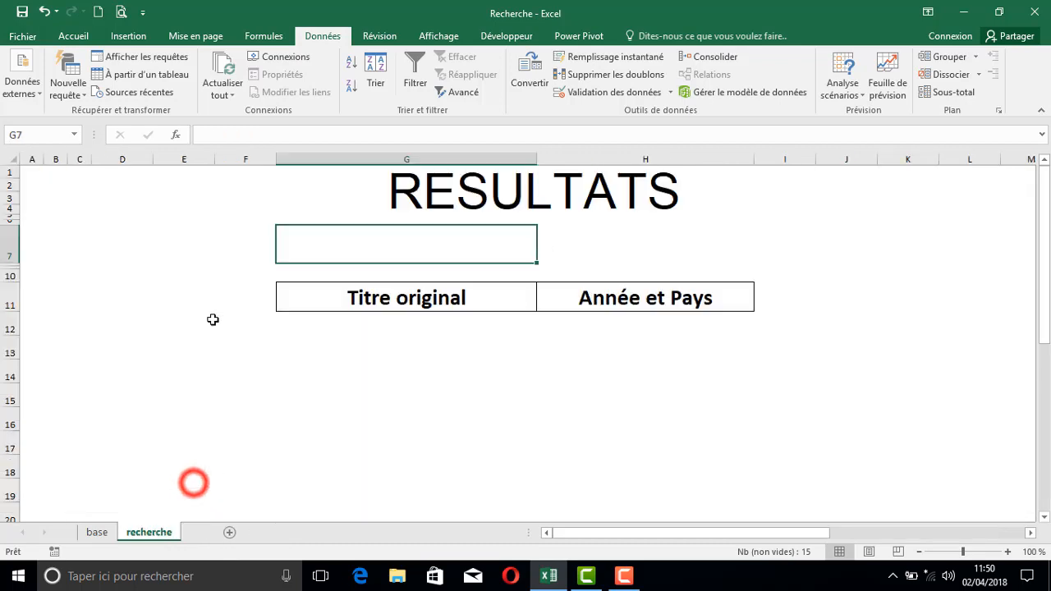
left_click(545, 259)
left_click(364, 304)
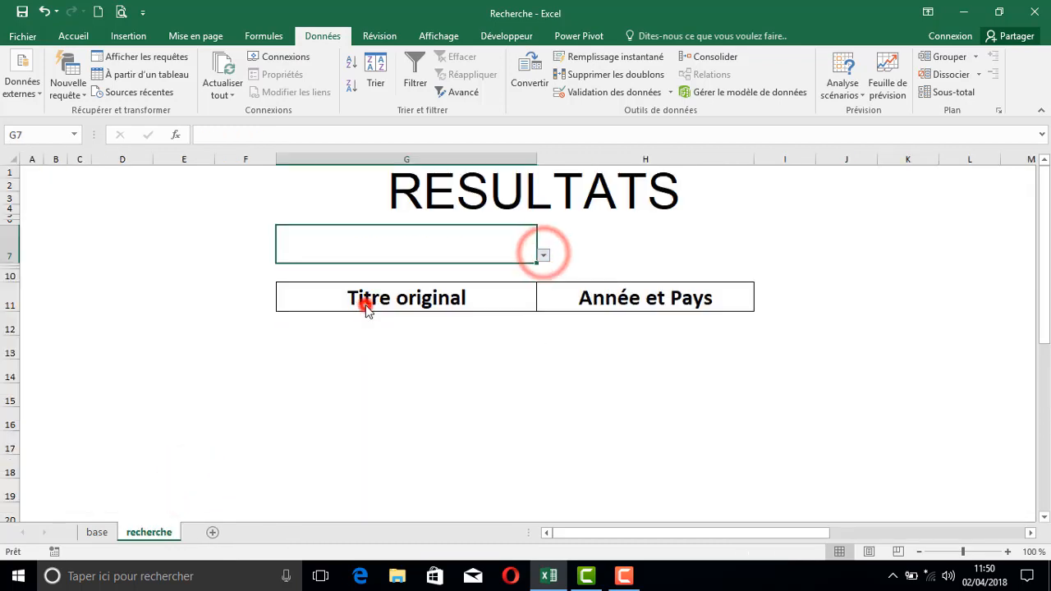
left_click(542, 257)
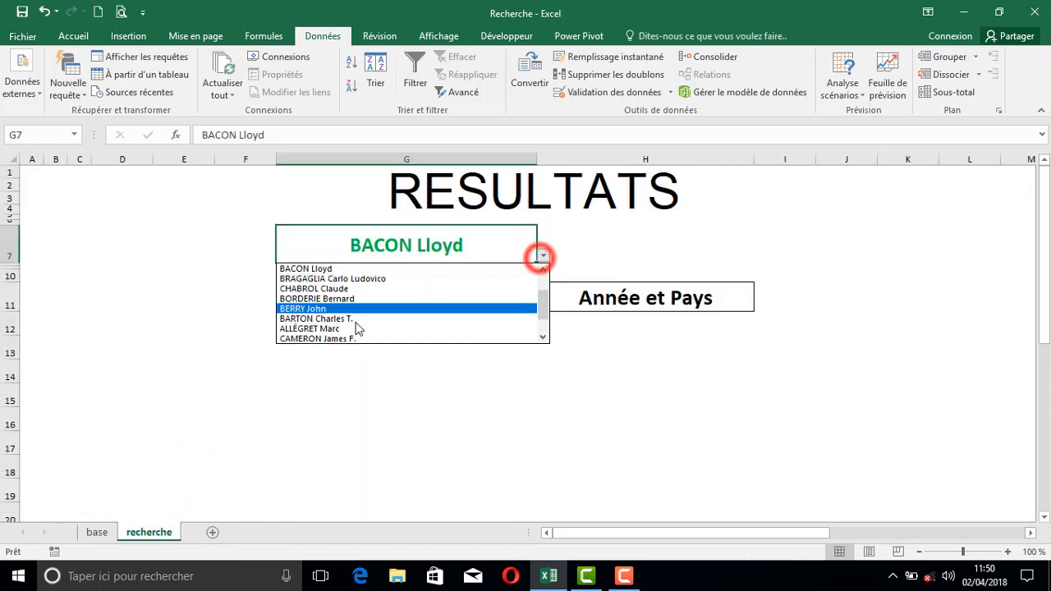
left_click(353, 327)
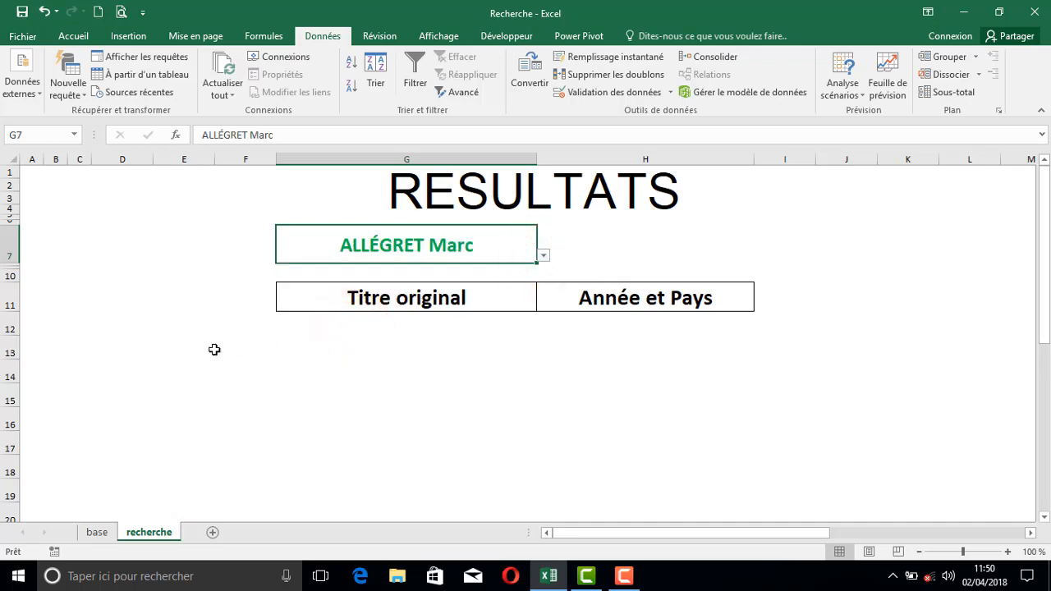
Step: Enter the row-number formula =LIGNE(A1) in D13 of the recherche sheet
left_click(78, 249)
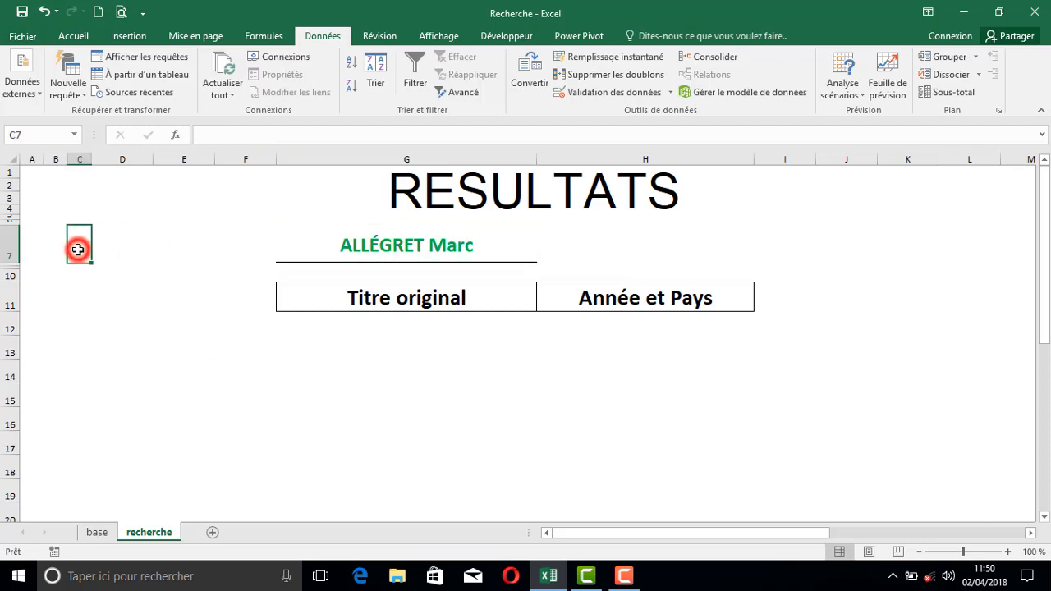
left_click(84, 353)
left_click(115, 350)
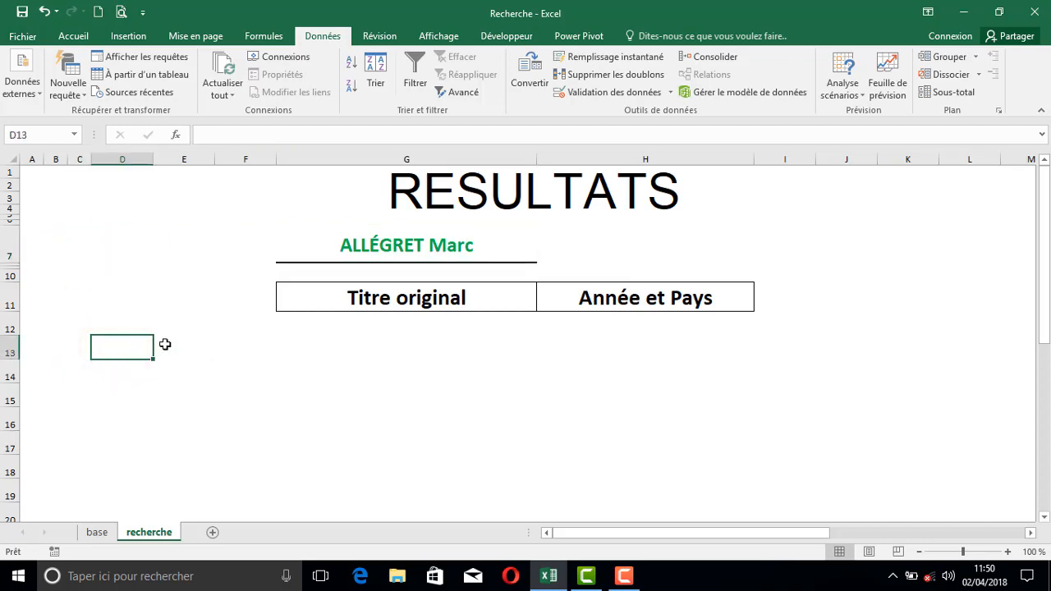
type("=li")
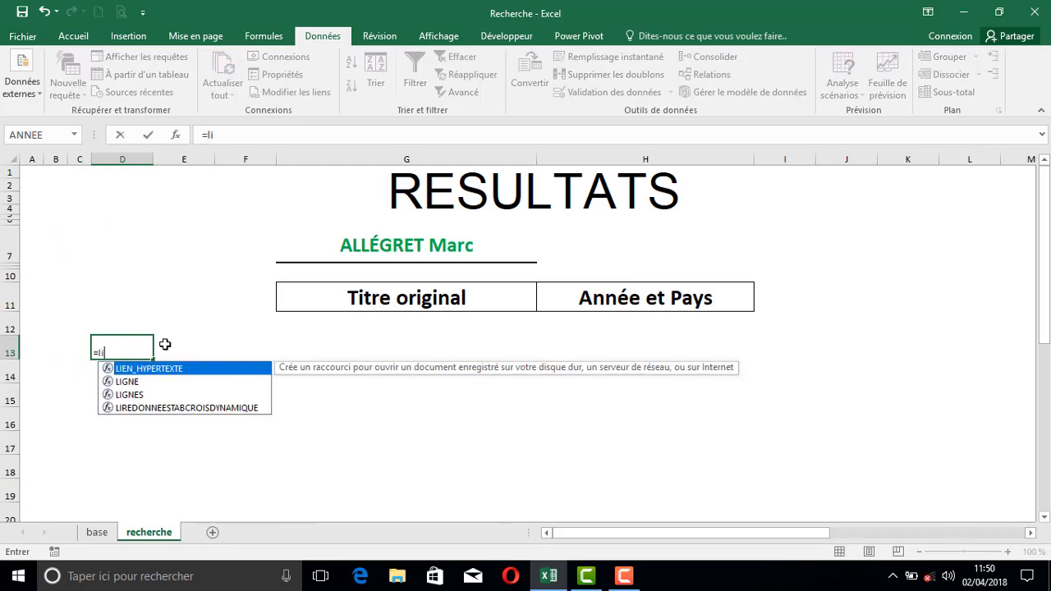
type("gi")
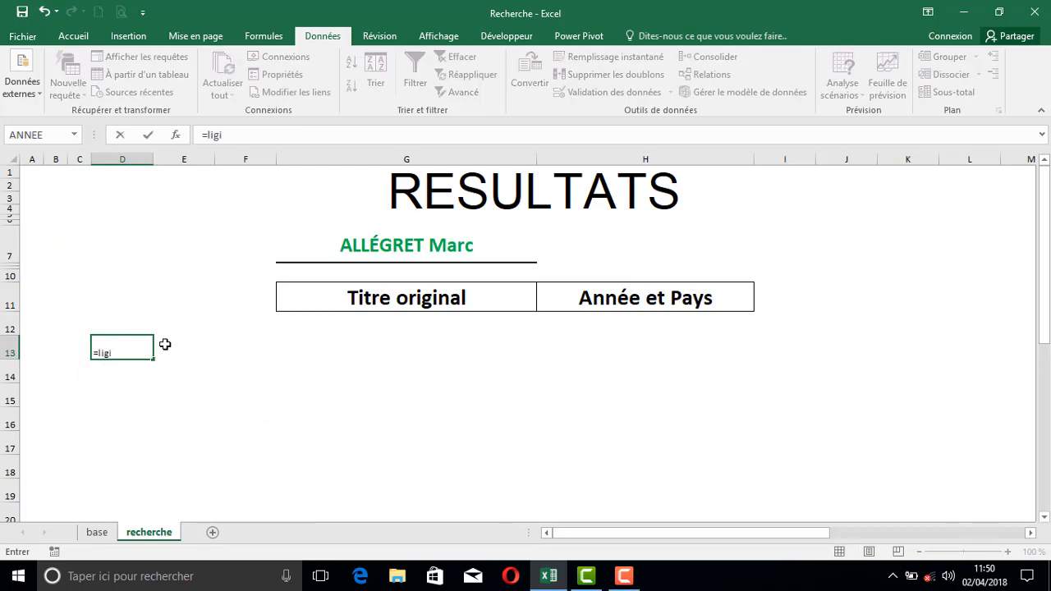
key("BackSpace")
key("Tab")
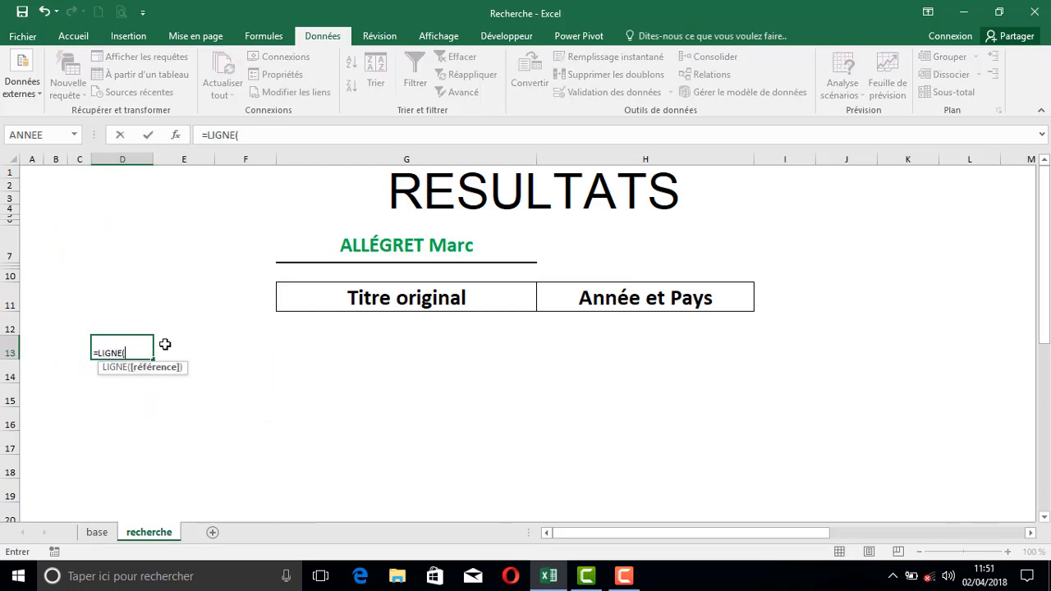
left_click(30, 181)
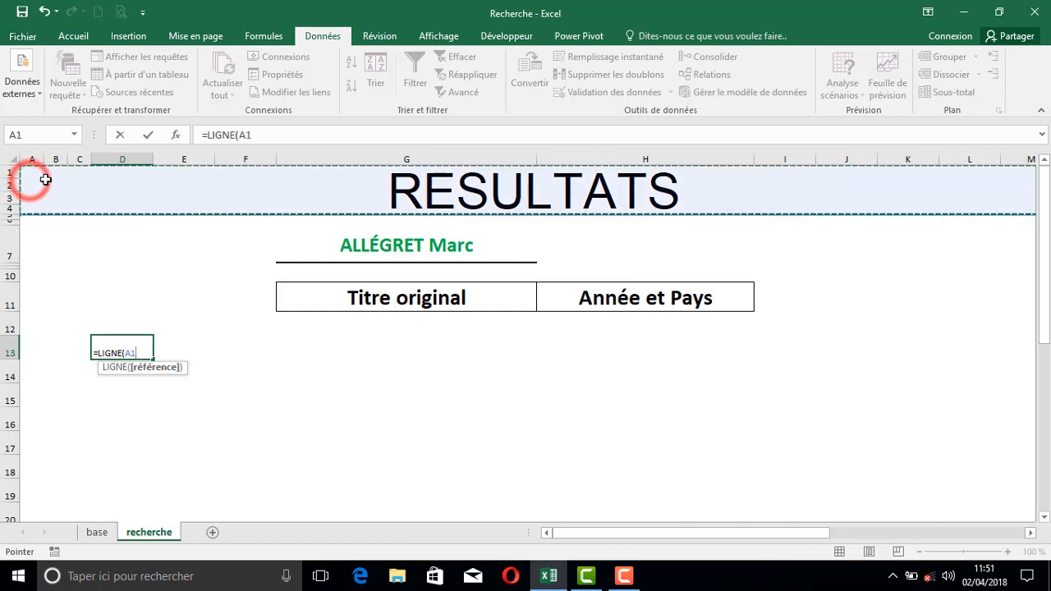
type(")")
key("Return")
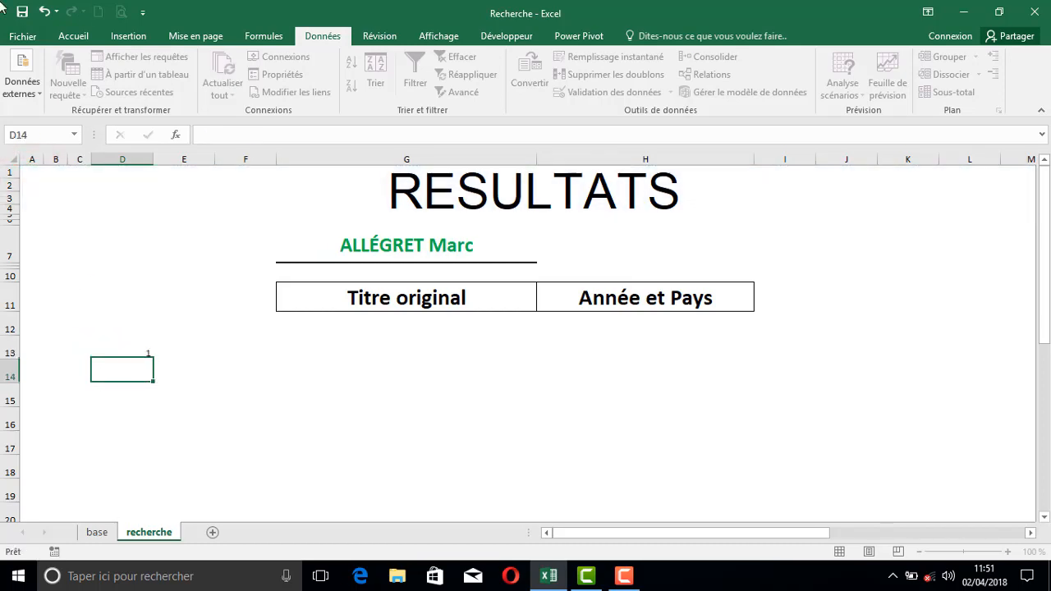
left_click(129, 348)
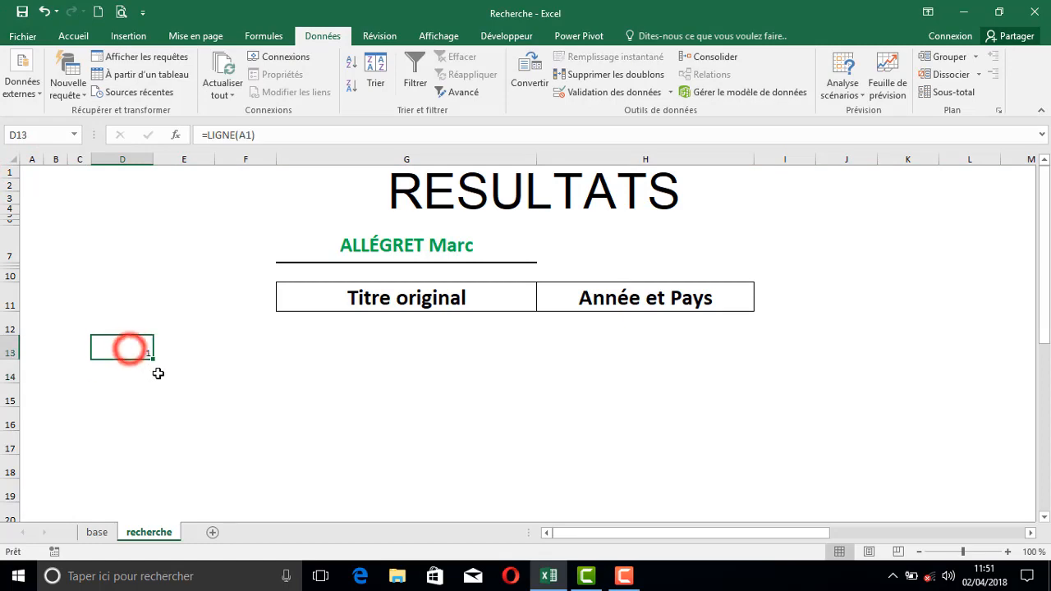
Step: Fill the row-number formula from D13 down to D17 and inspect the cell references in D14 and D16
left_click_drag(153, 359, 151, 465)
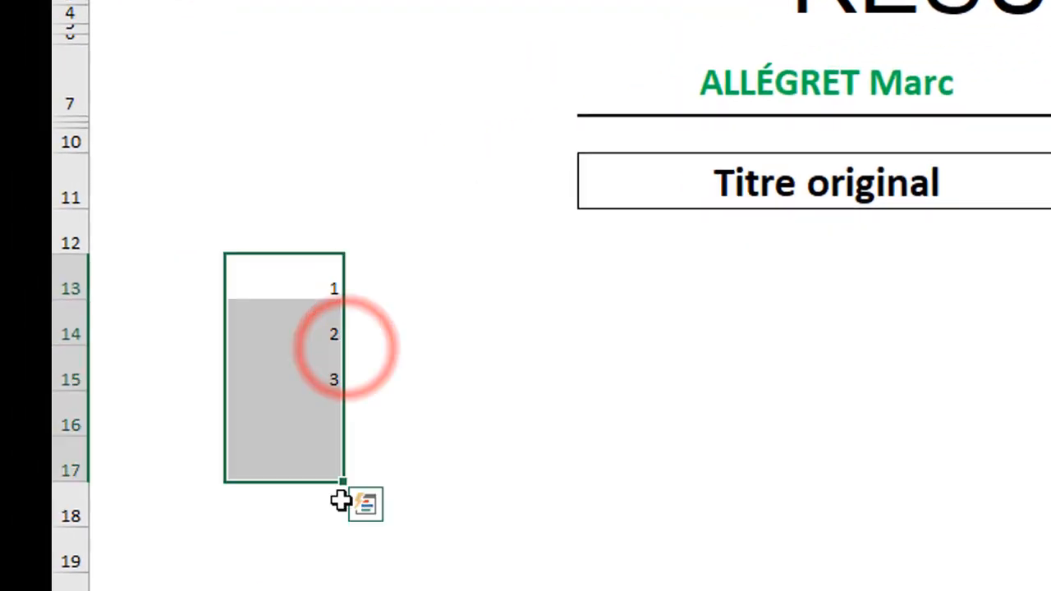
left_click(298, 337)
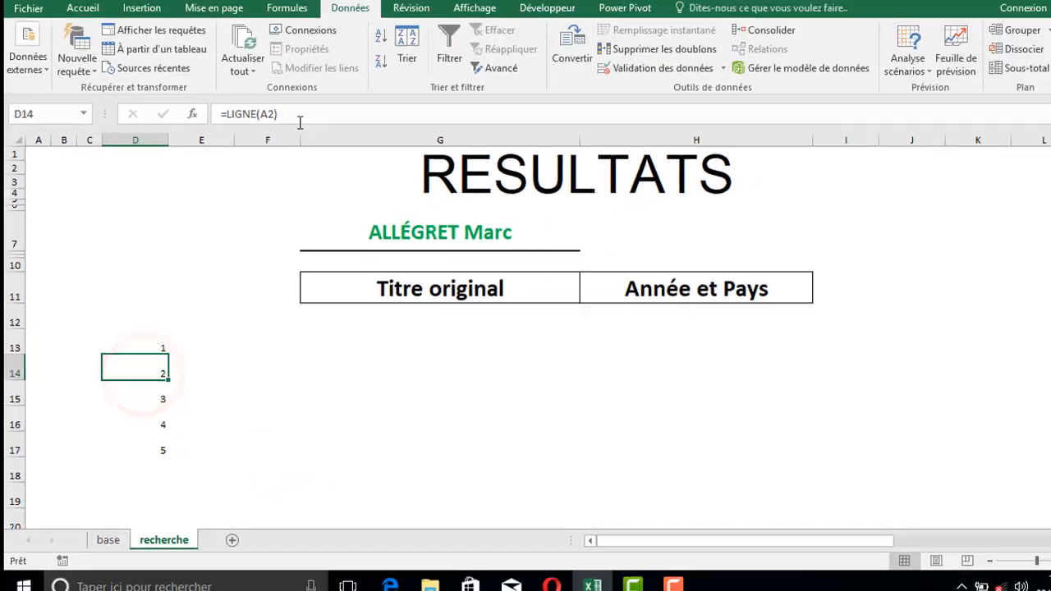
left_click(302, 115)
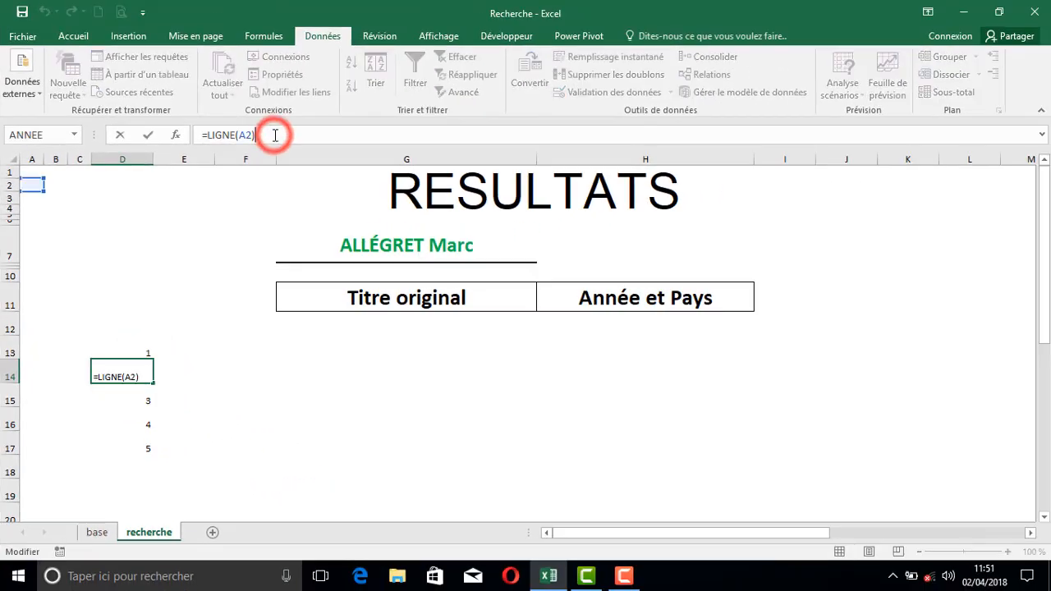
left_click(140, 415)
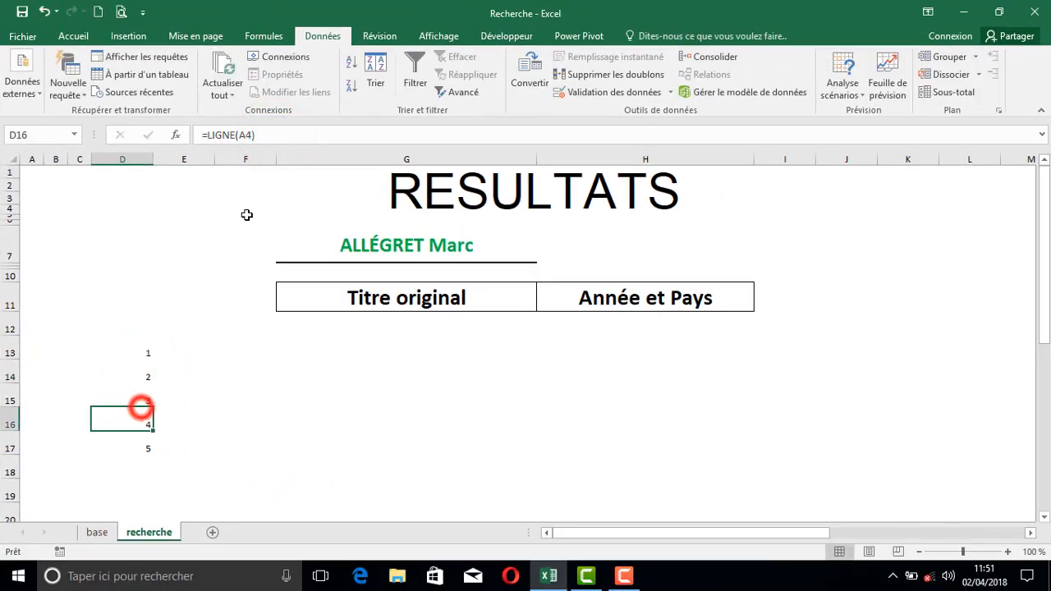
left_click(273, 137)
key("Escape")
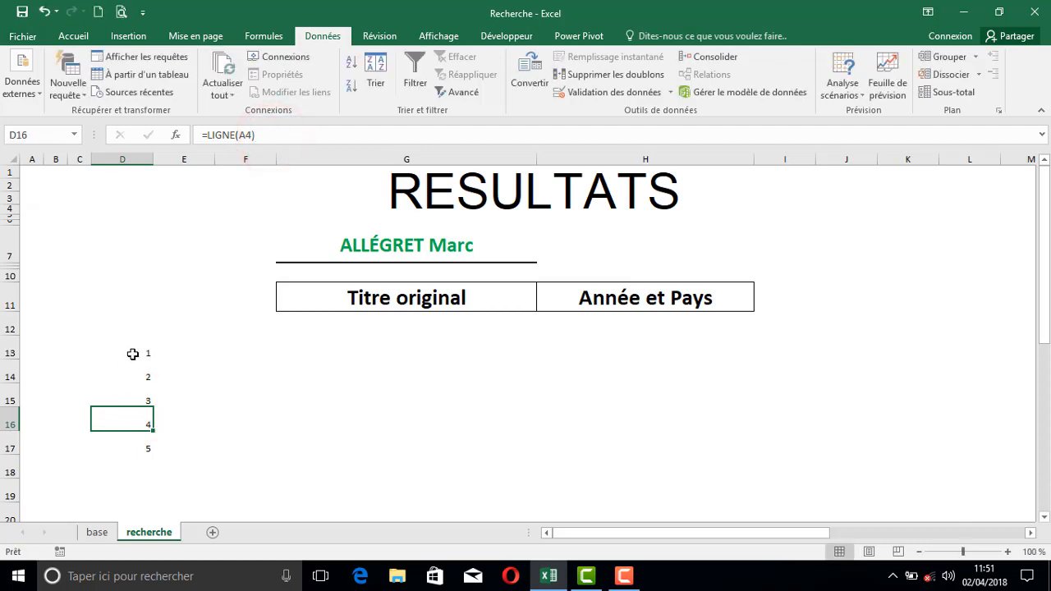
Step: Clear the trial row numbers in D13:D17 and the old result formulas in columns G and H from row 12 down
left_click_drag(131, 358, 136, 444)
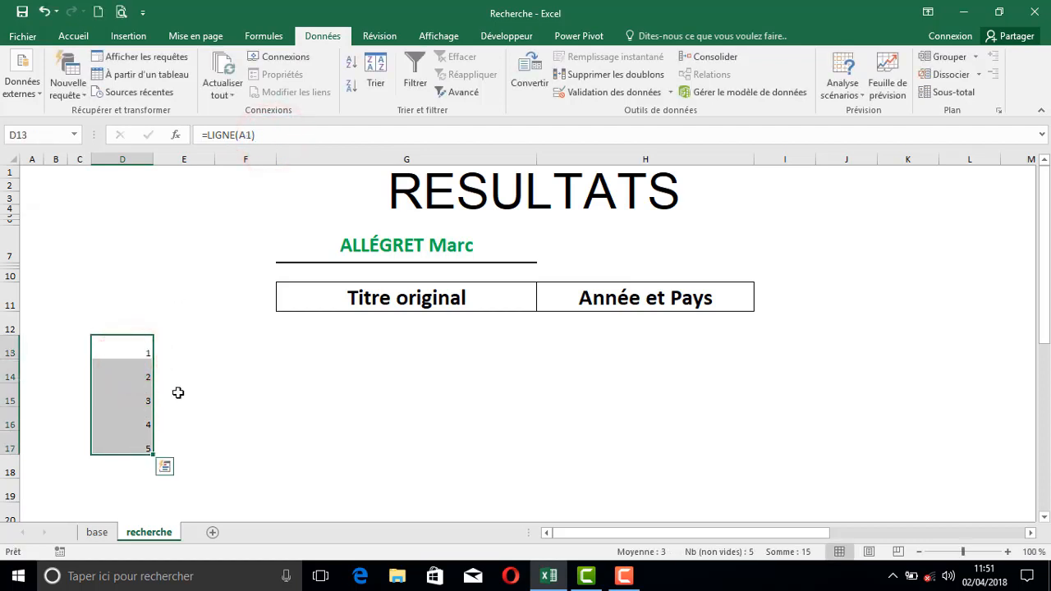
key("Delete")
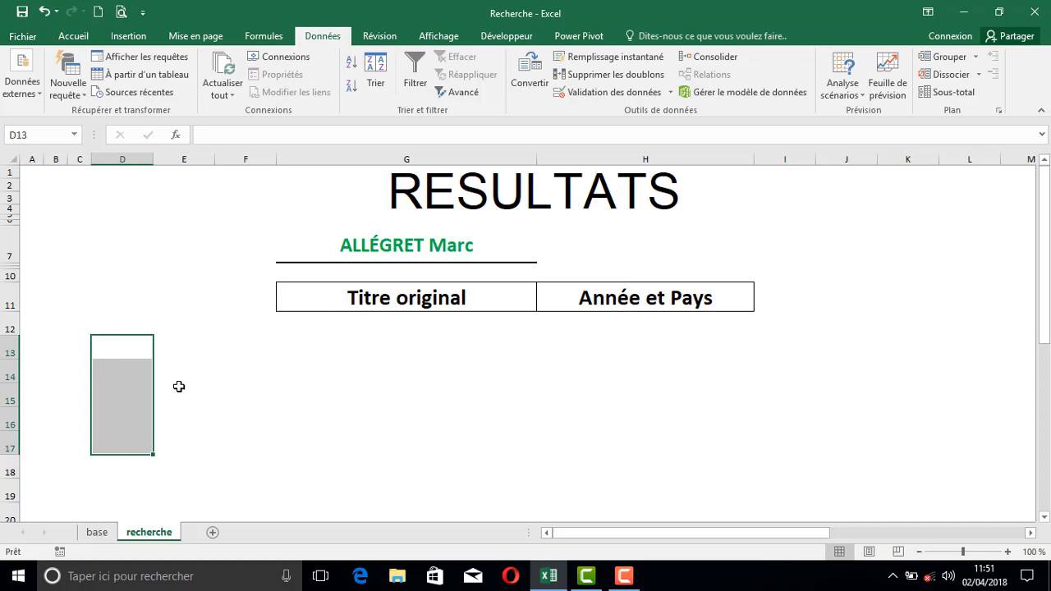
left_click(183, 355)
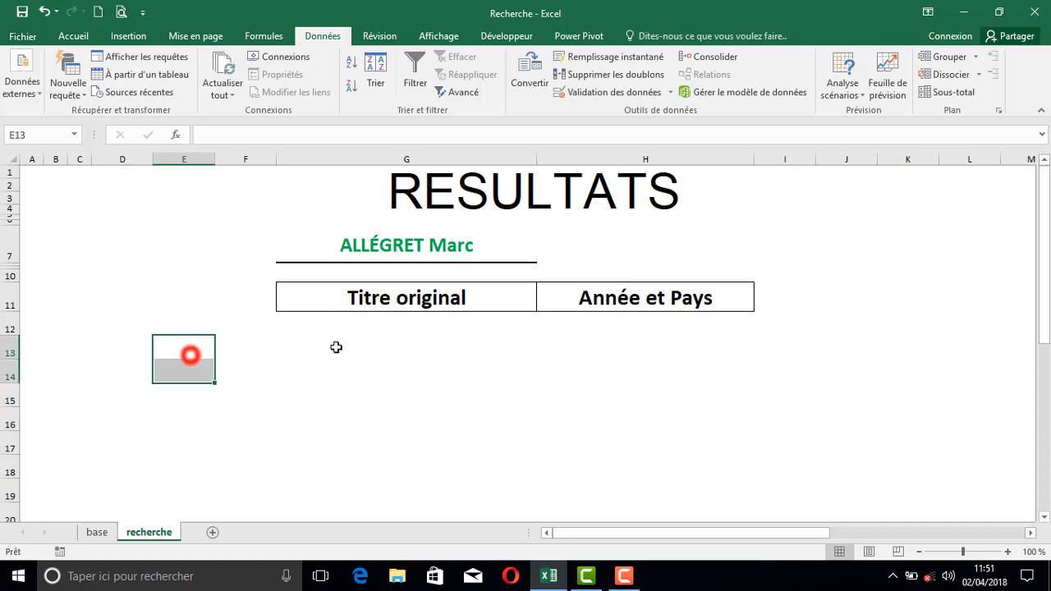
left_click(352, 322)
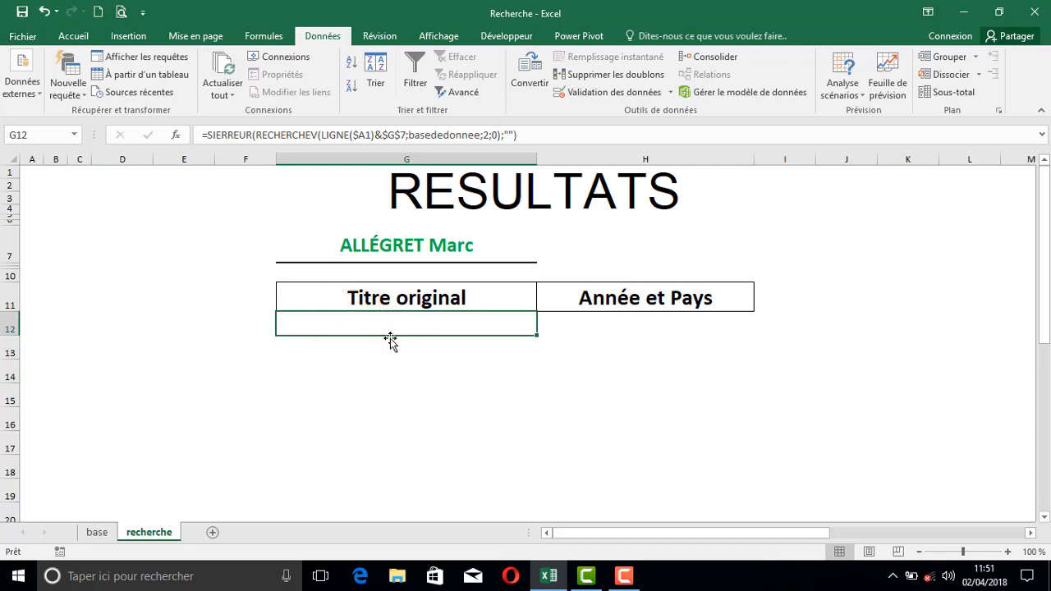
left_click_drag(394, 324, 605, 502)
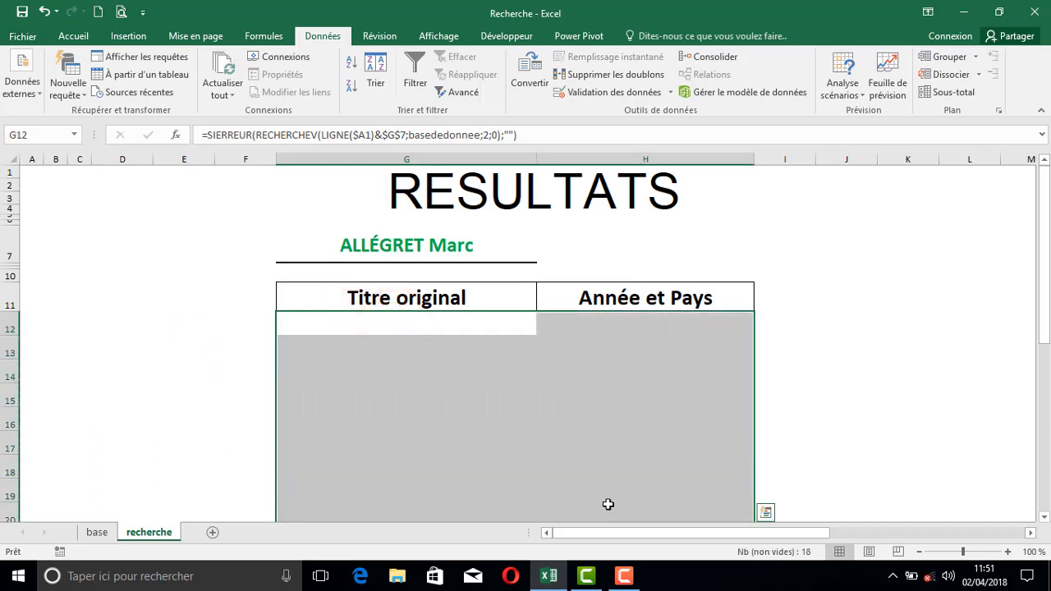
key("Delete")
Step: Start a RECHERCHEV formula in G12, below the Titre original heading
left_click(410, 327)
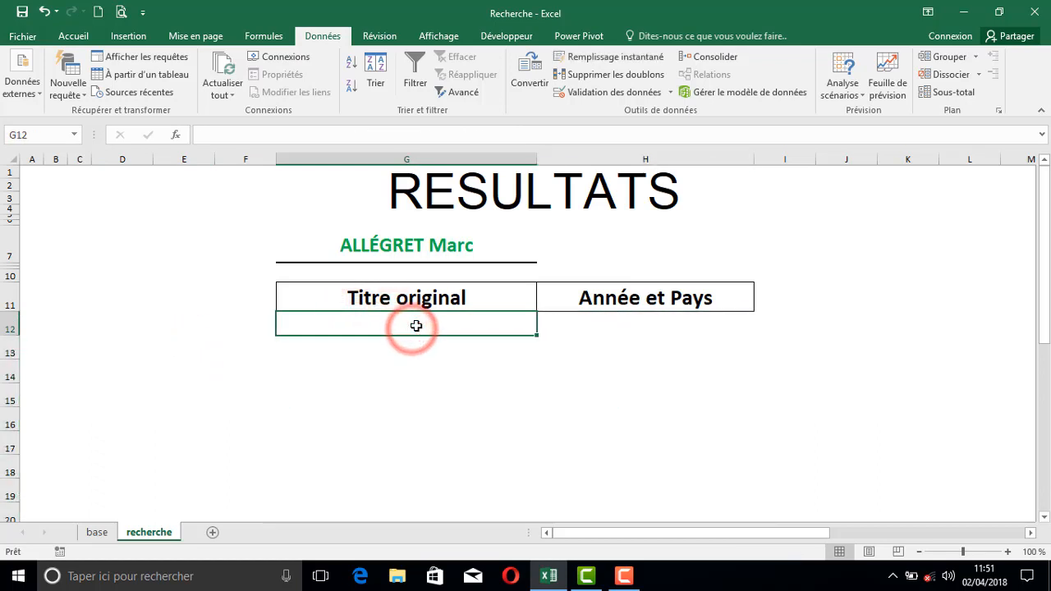
type("=recher")
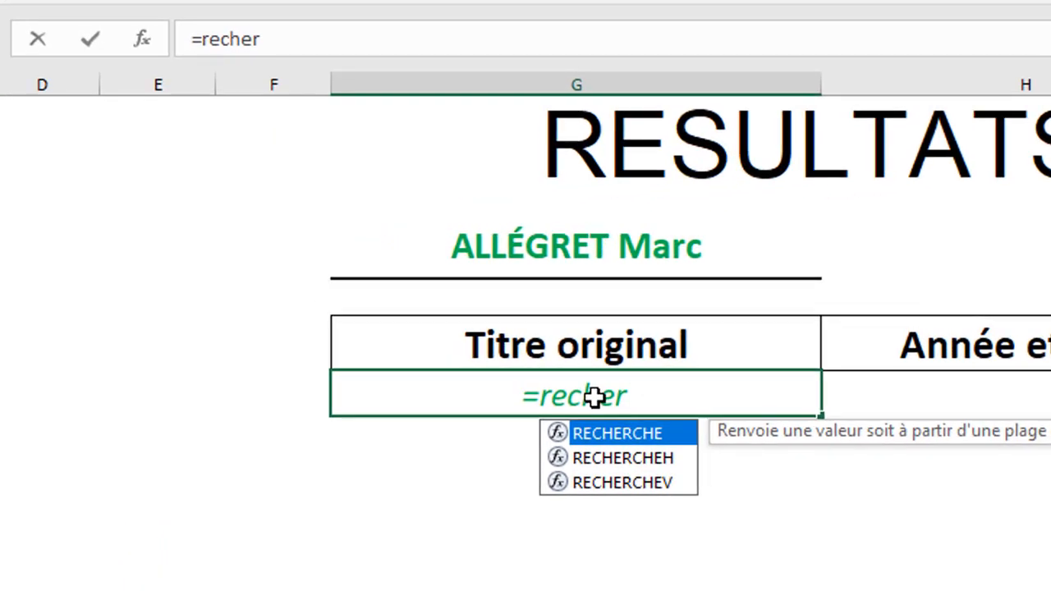
key("Down")
key("Down")
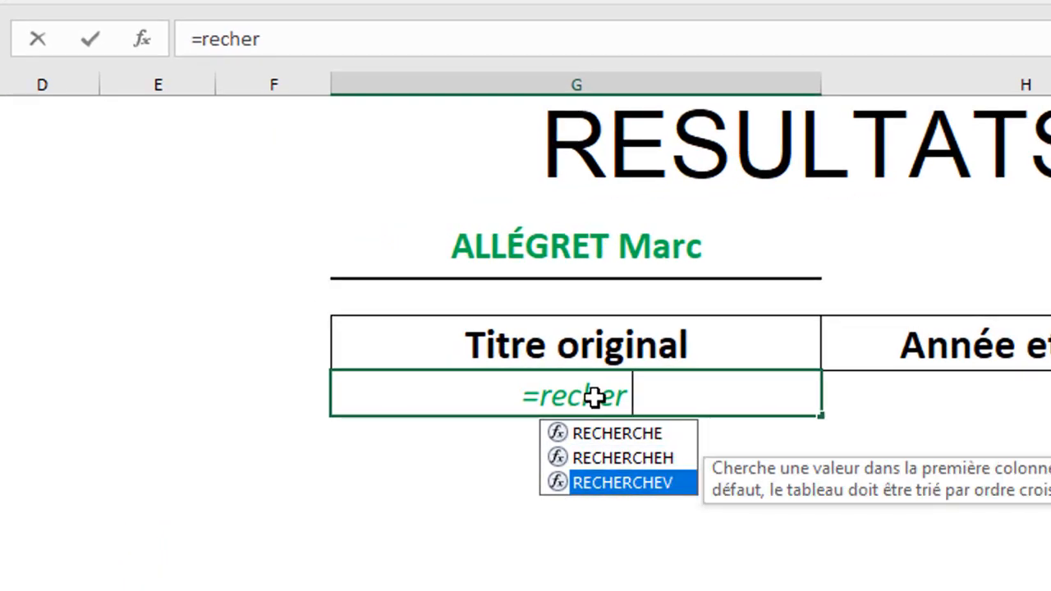
key("Tab")
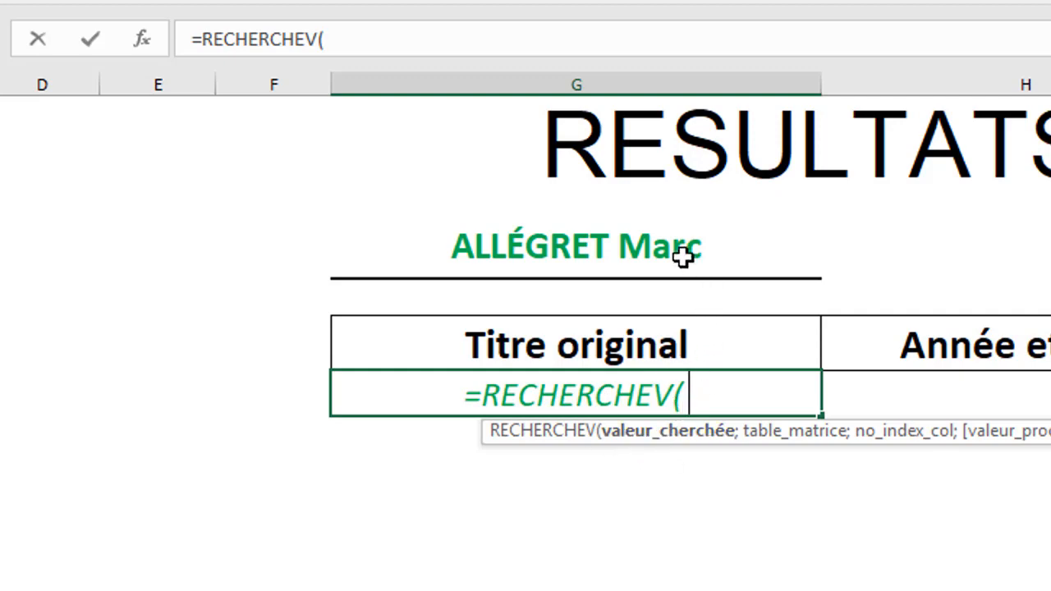
left_click(646, 255)
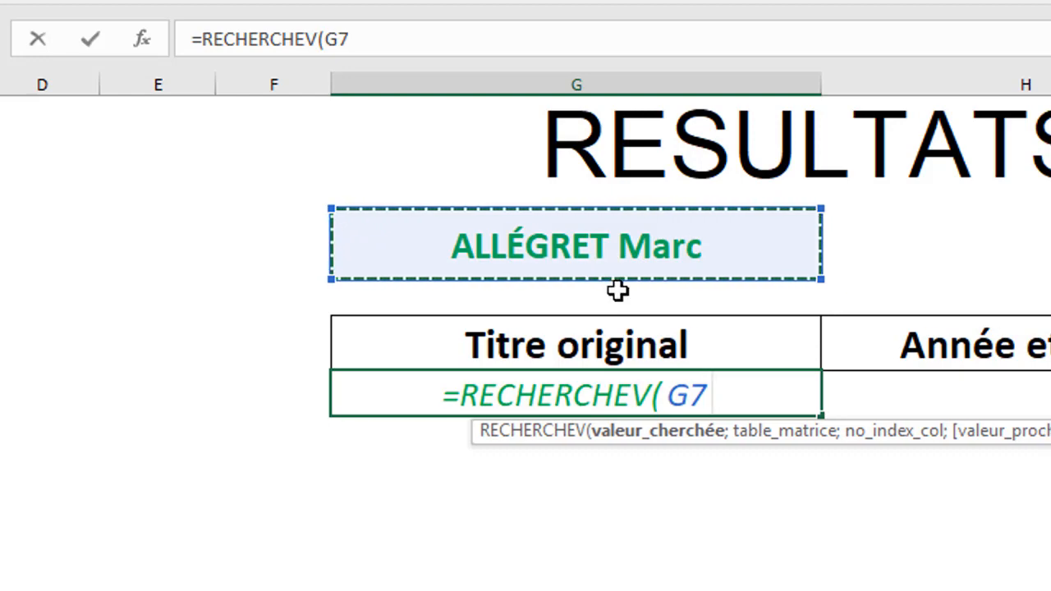
key("BackSpace")
key("BackSpace")
key("BackSpace")
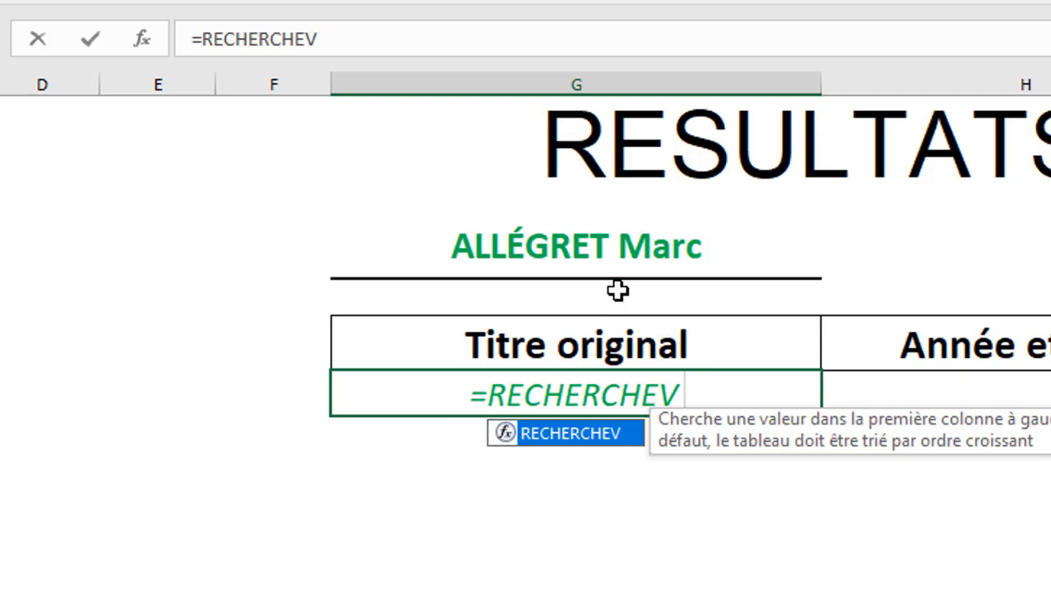
Step: Build the lookup value of the G12 formula as LIGNE($A1)&$G$7, with only column A fixed in the first reference
type("(lig")
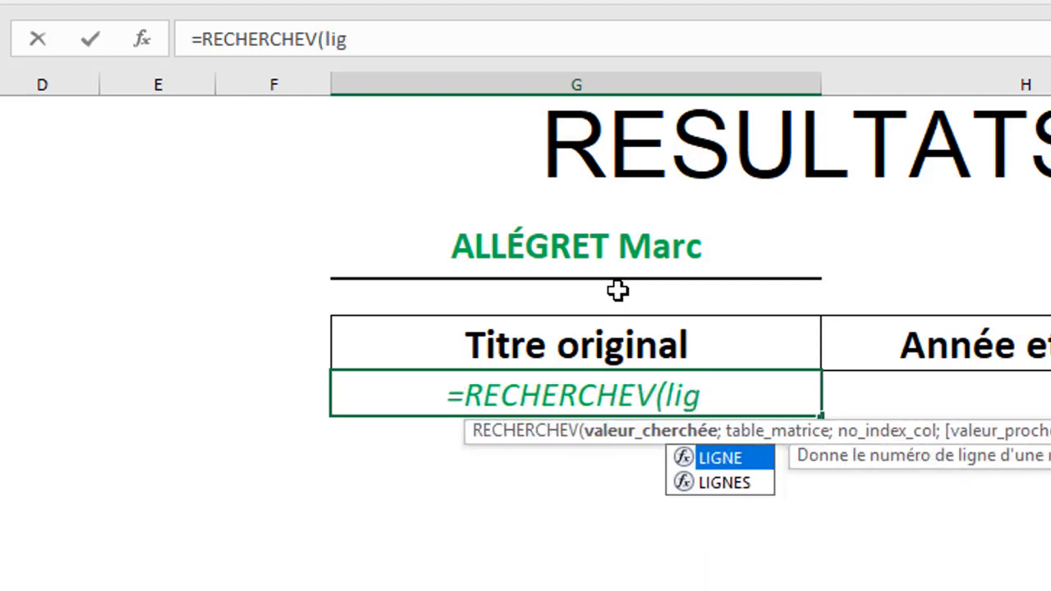
key("Tab")
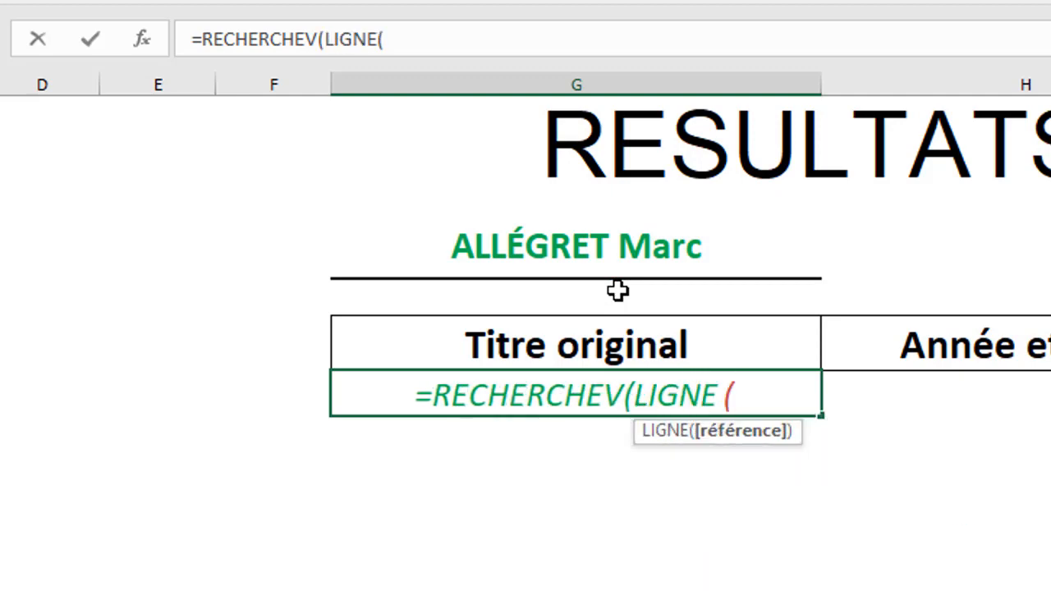
left_click(29, 114)
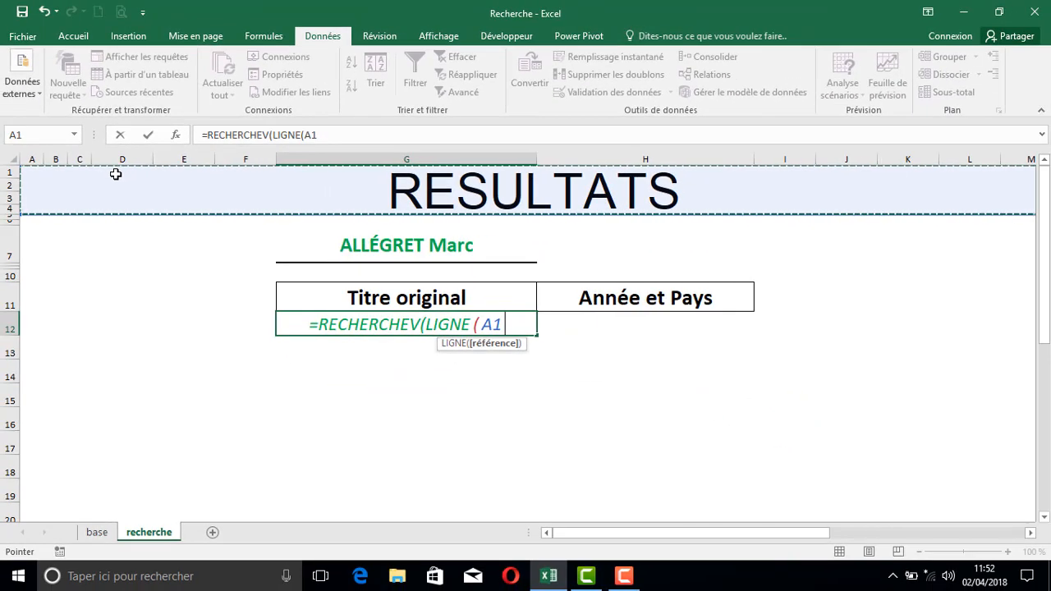
key("F4")
key("F4")
key("F4")
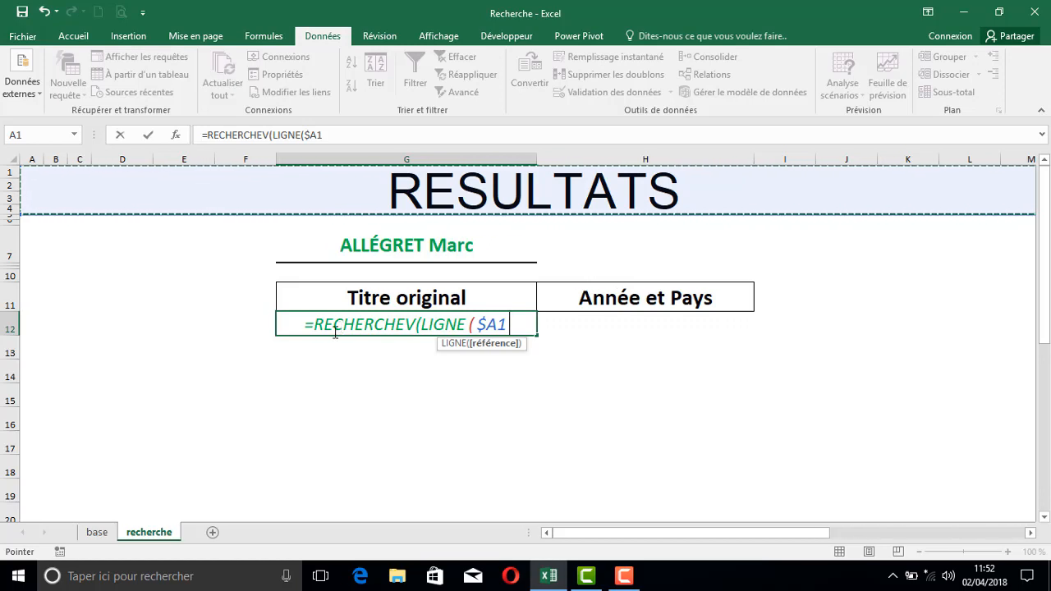
type(")&")
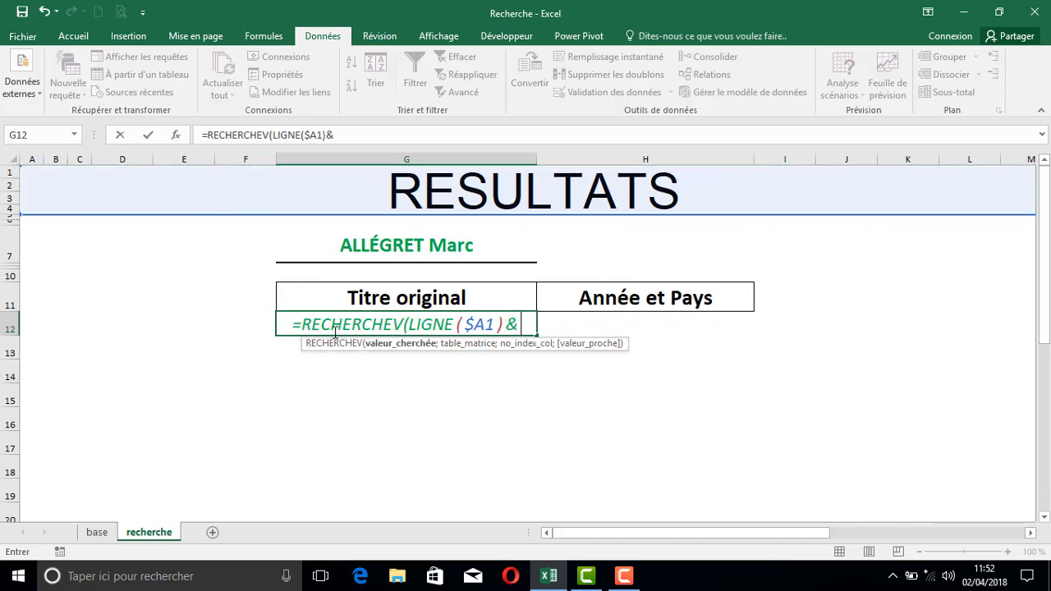
left_click(426, 247)
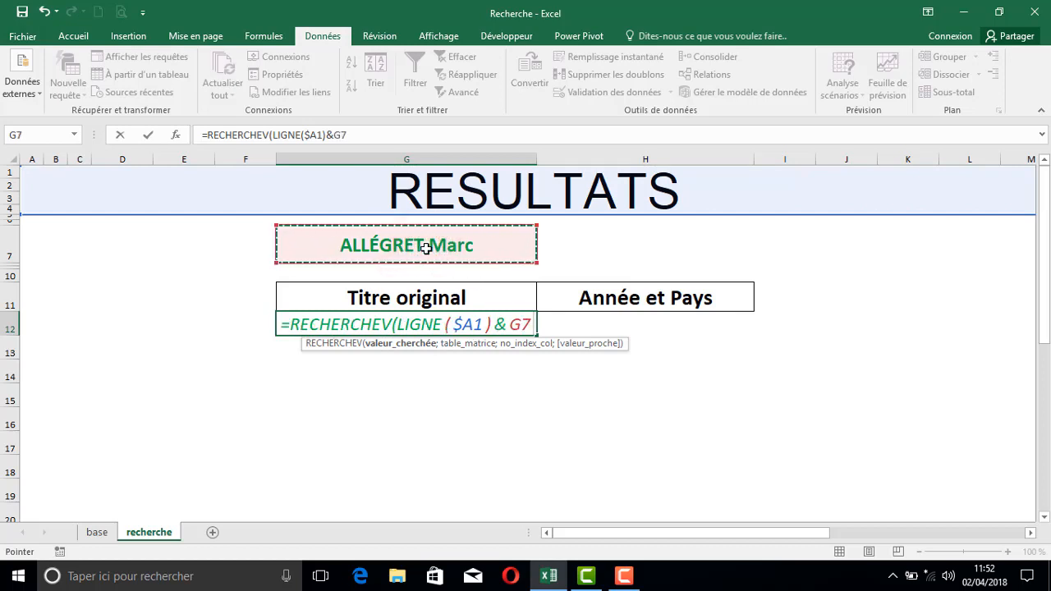
key("F4")
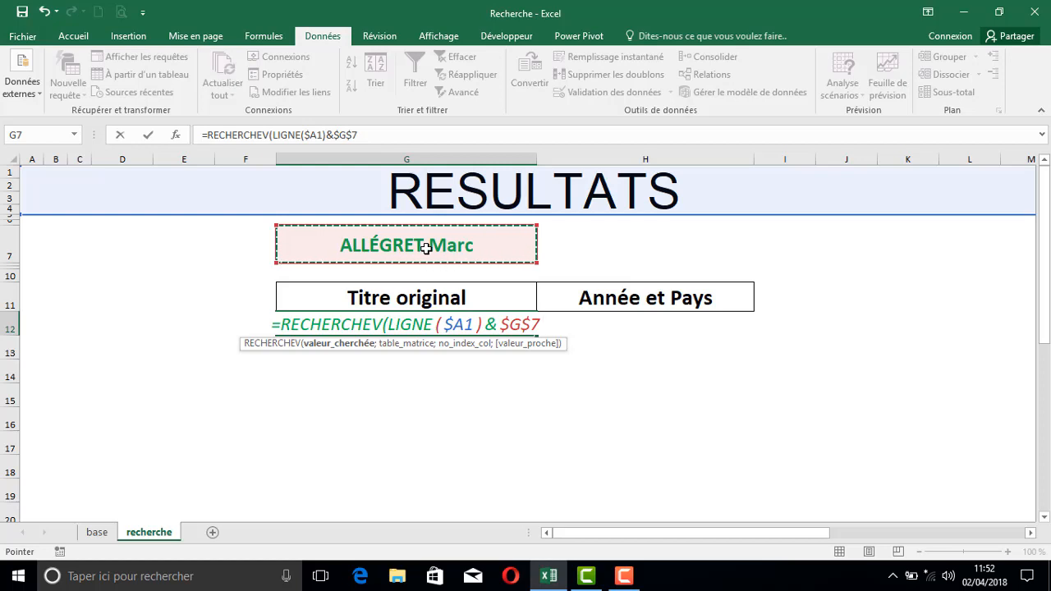
type(";")
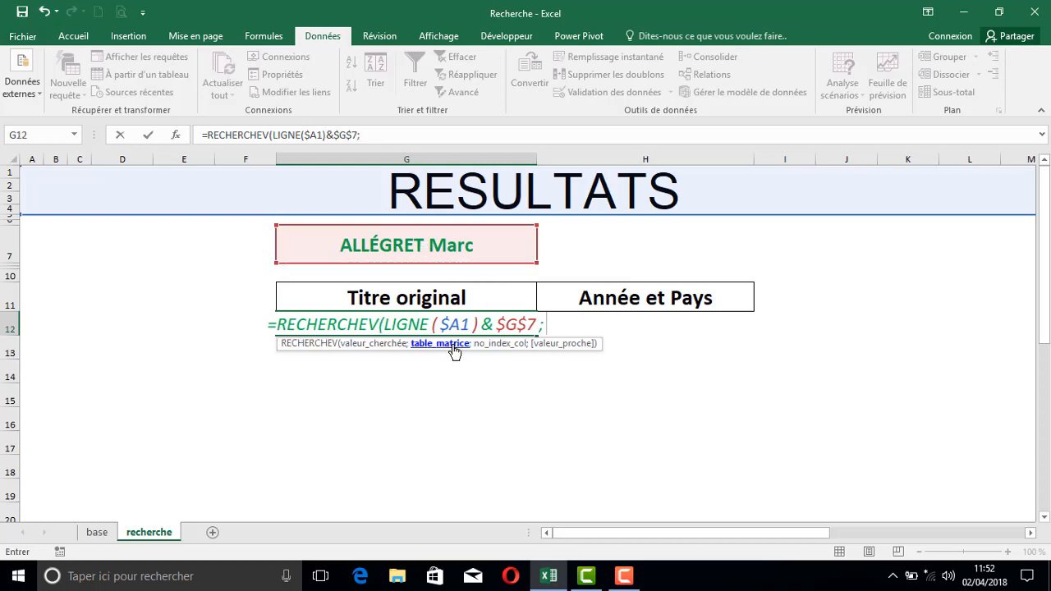
Step: Set the formula's lookup table to A1:D22 on the base sheet and make it absolute as base!$A$1:$D$22
left_click(97, 532)
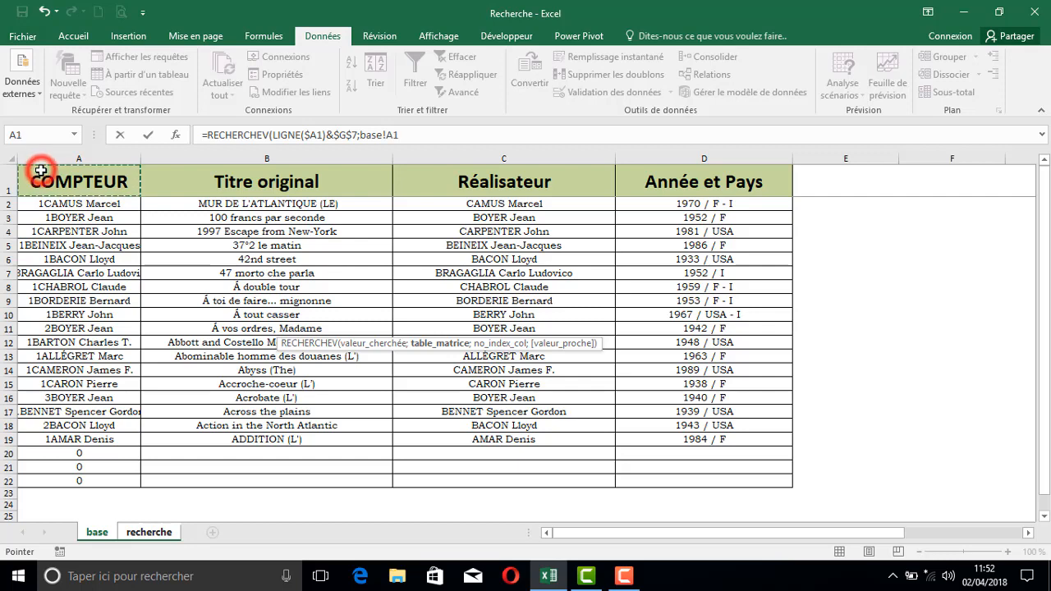
left_click_drag(70, 187, 678, 481)
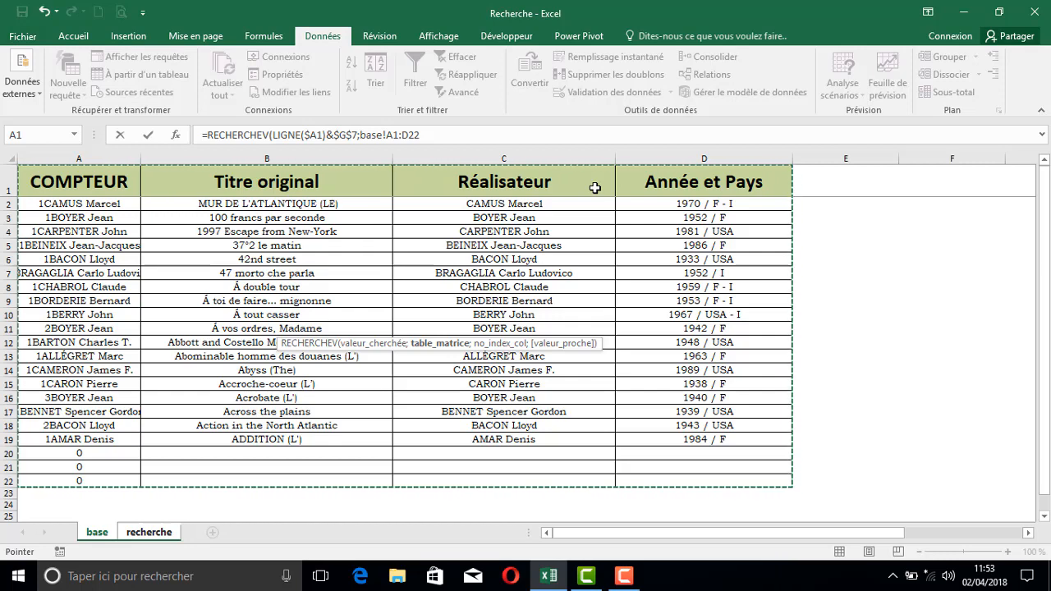
left_click_drag(419, 134, 364, 135)
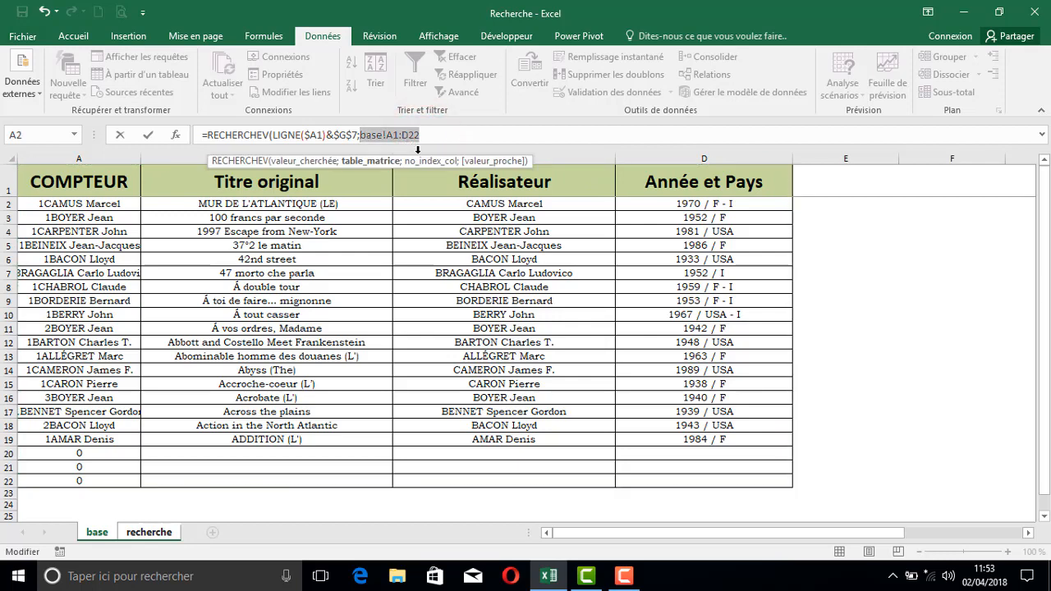
left_click(423, 136)
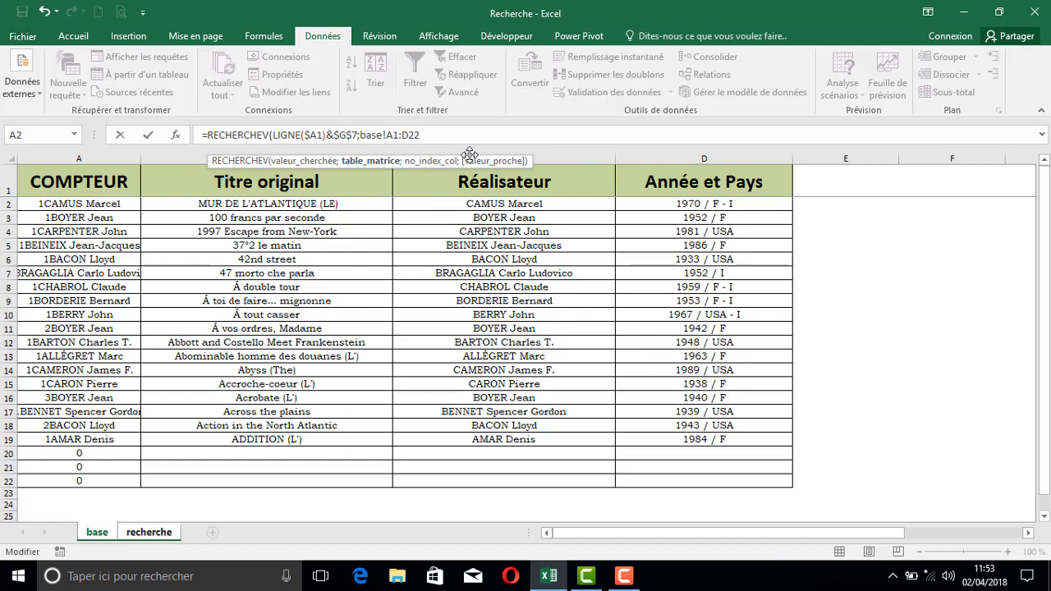
key("F4")
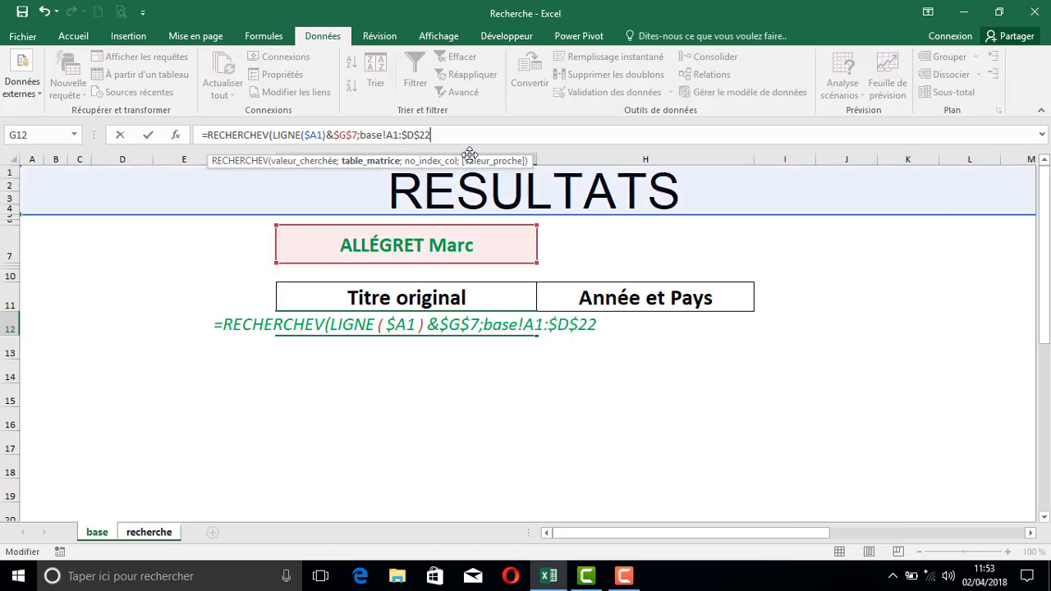
left_click(391, 134)
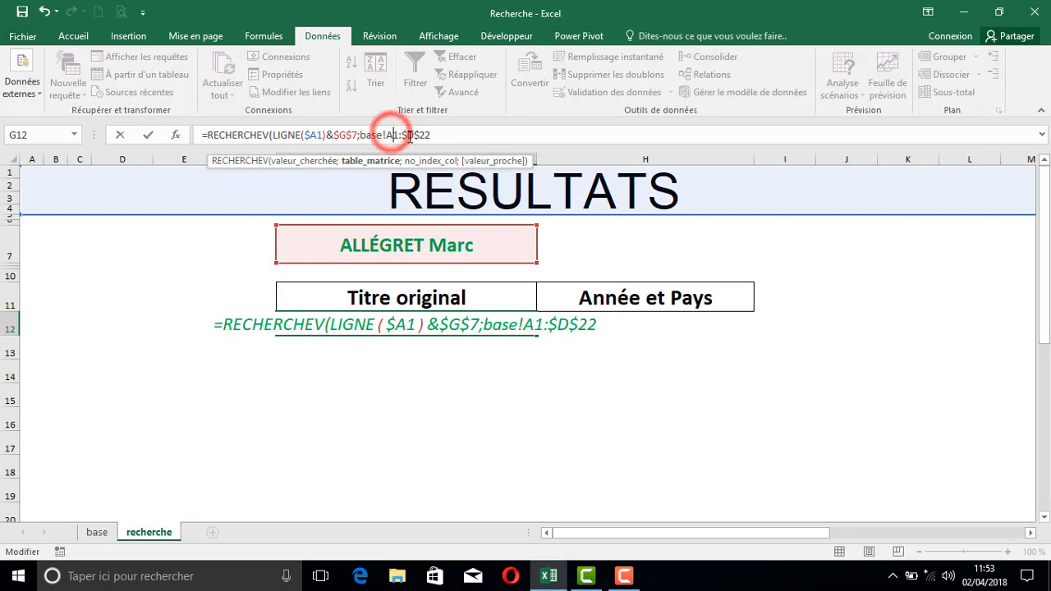
key("F4")
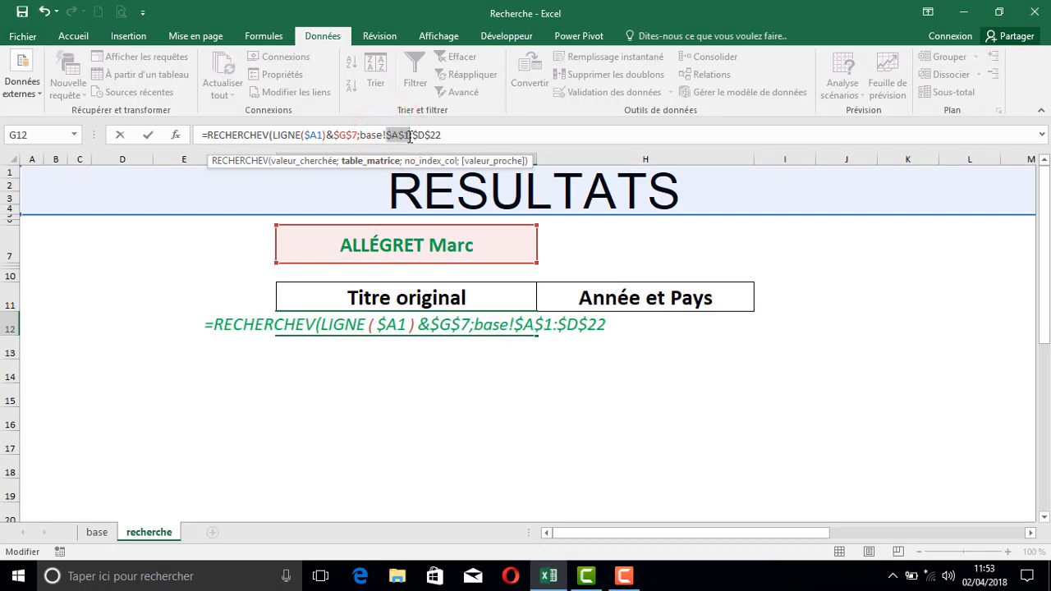
left_click(449, 134)
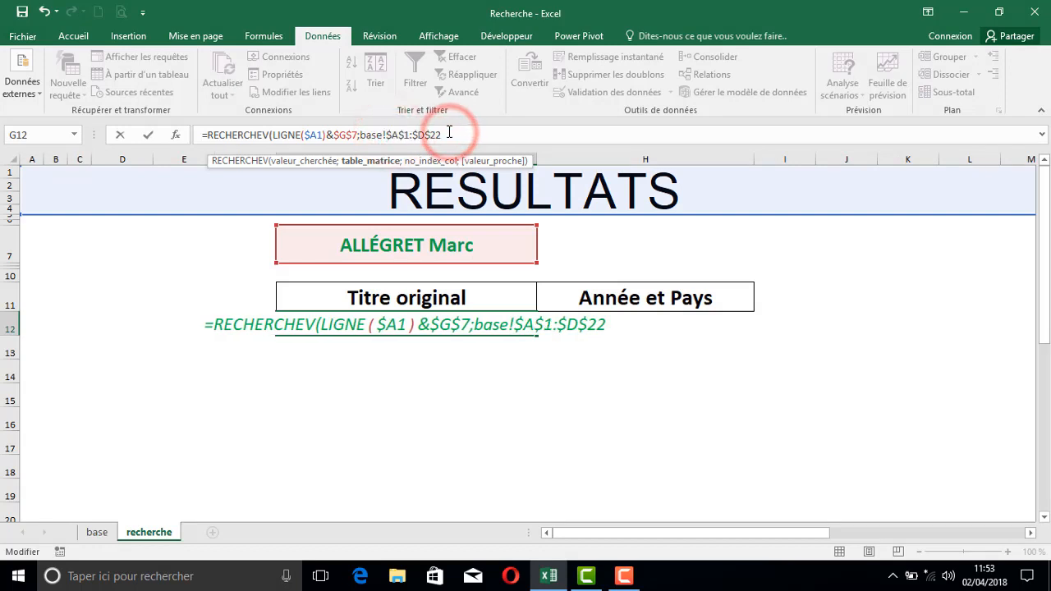
Step: Continue the G12 formula to its column index argument after the lookup table base!$A$1:$D$22
type(";")
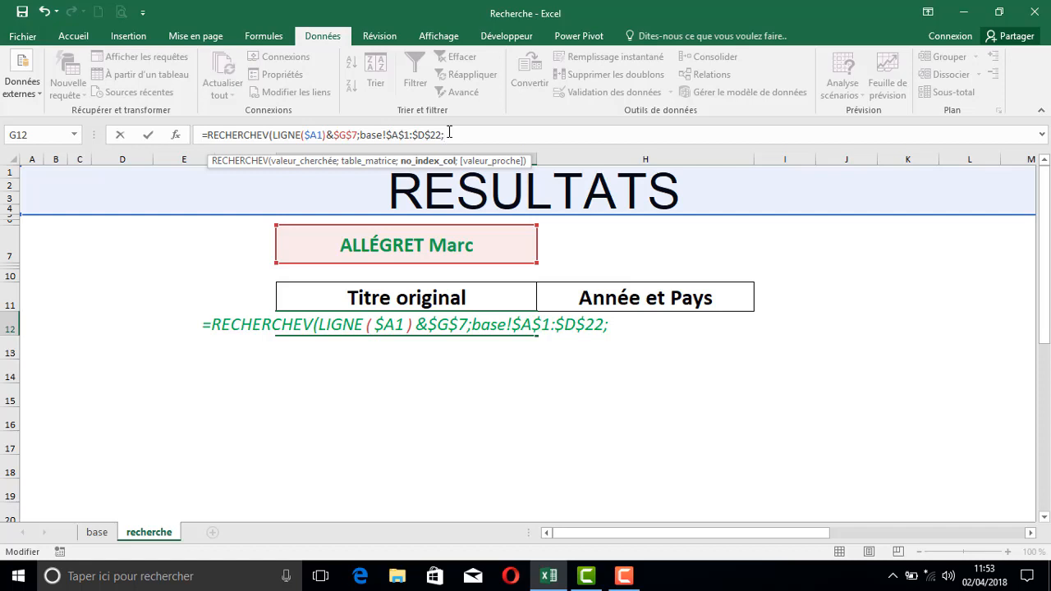
type("2")
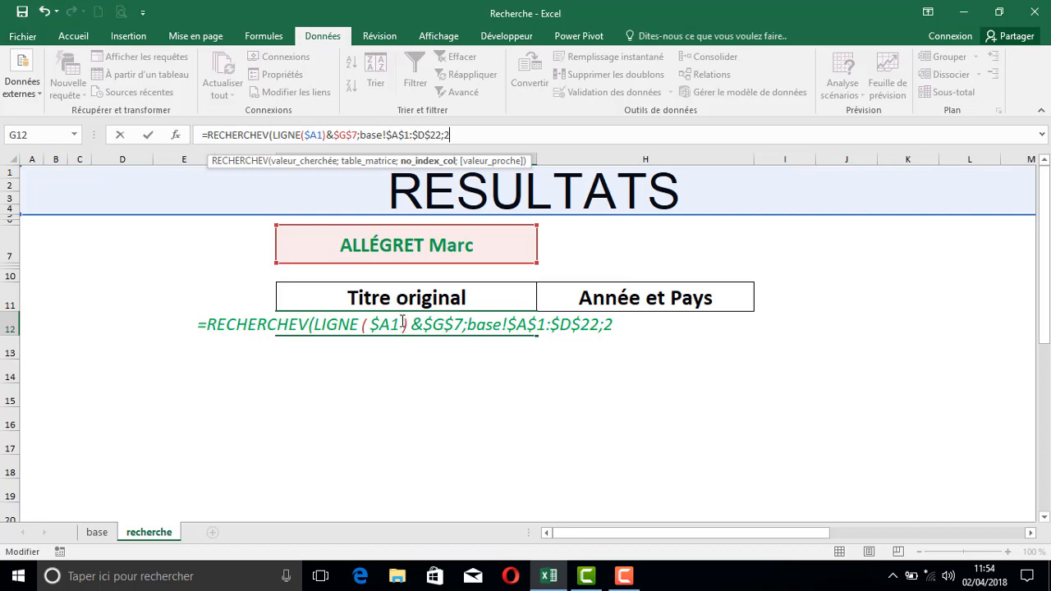
left_click(97, 532)
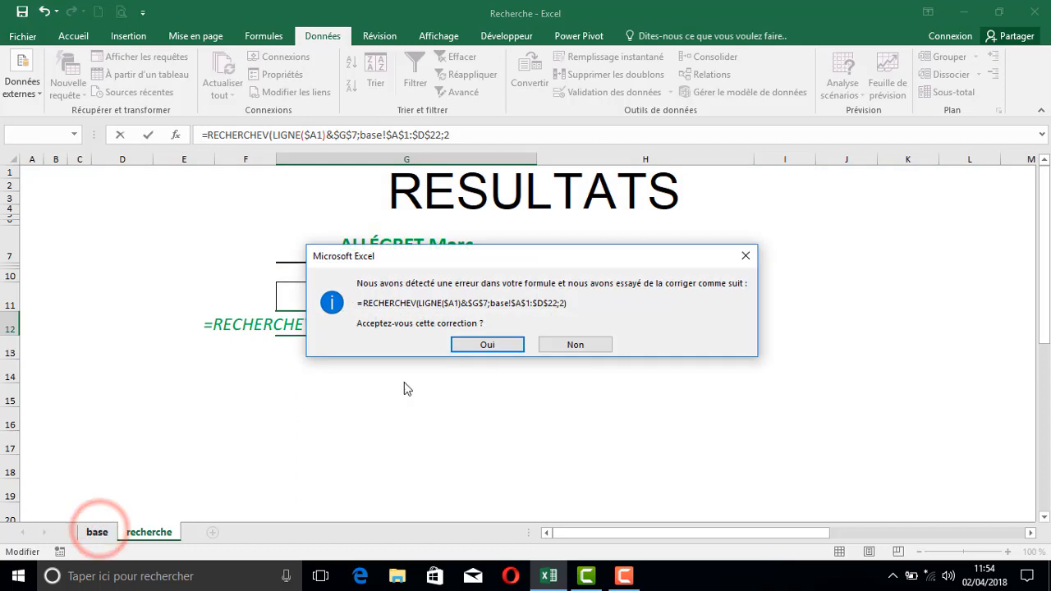
left_click(559, 345)
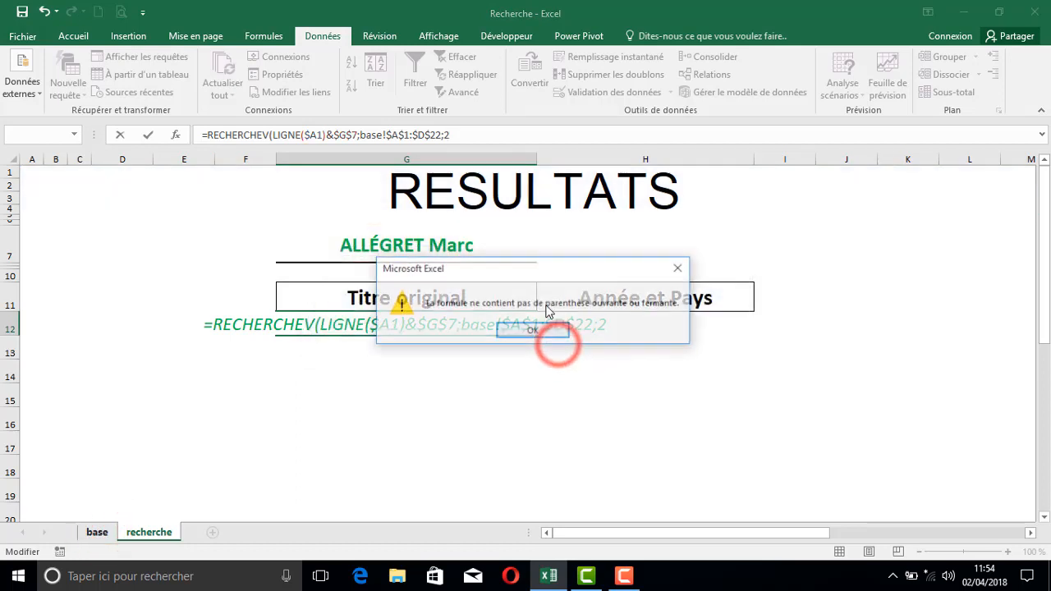
left_click(525, 333)
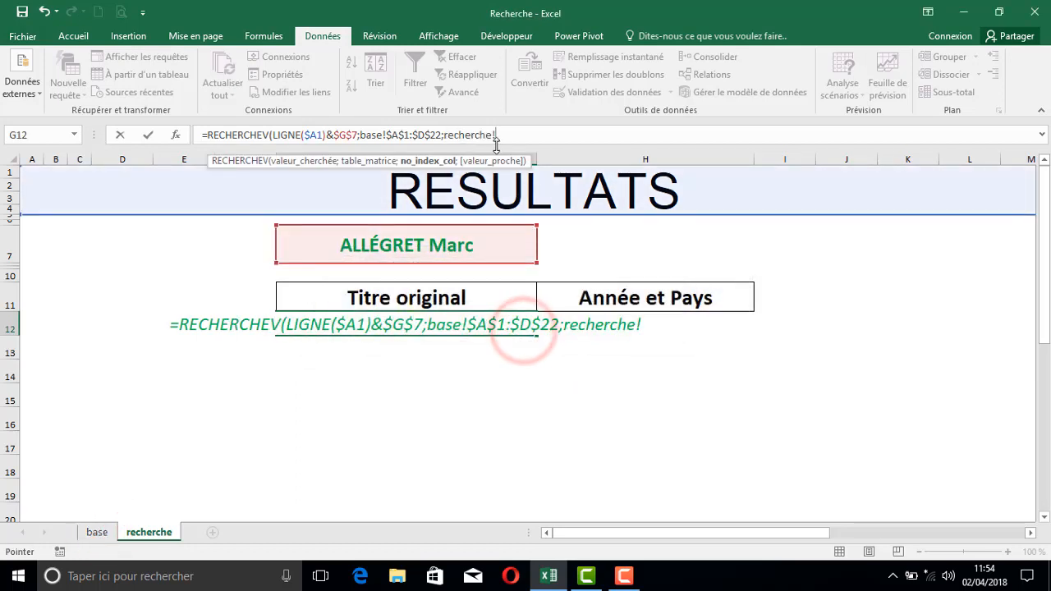
key("BackSpace")
key("BackSpace")
key("BackSpace")
key("BackSpace")
key("BackSpace")
key("BackSpace")
key("BackSpace")
key("BackSpace")
key("BackSpace")
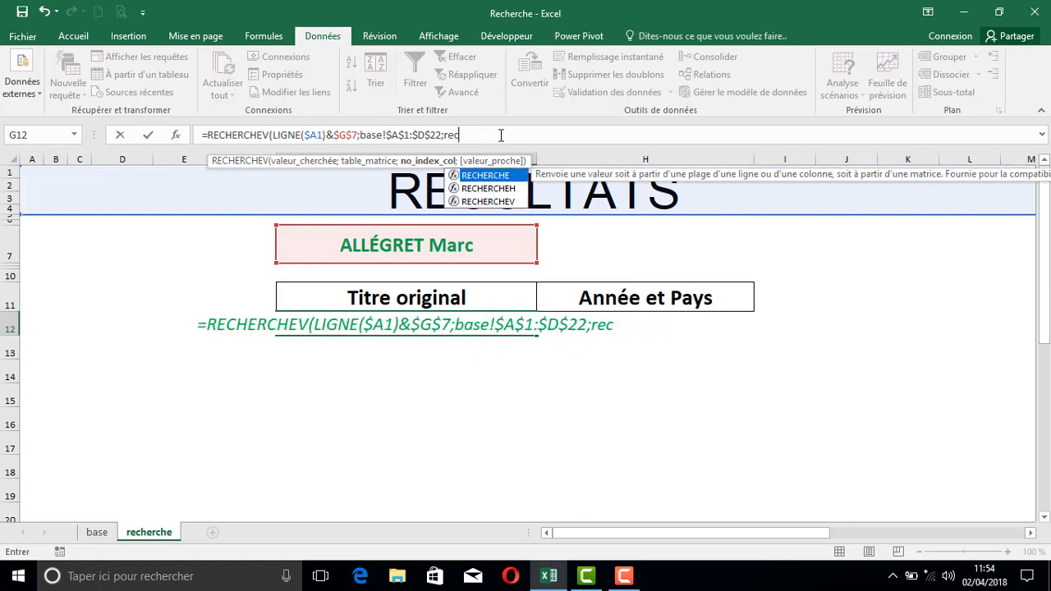
key("BackSpace")
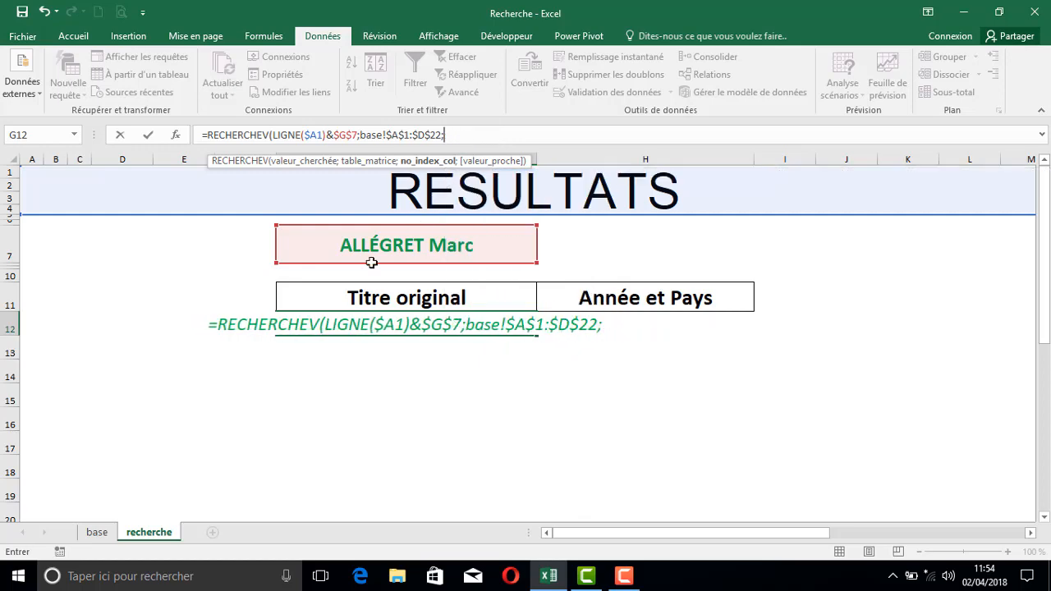
left_click(98, 532)
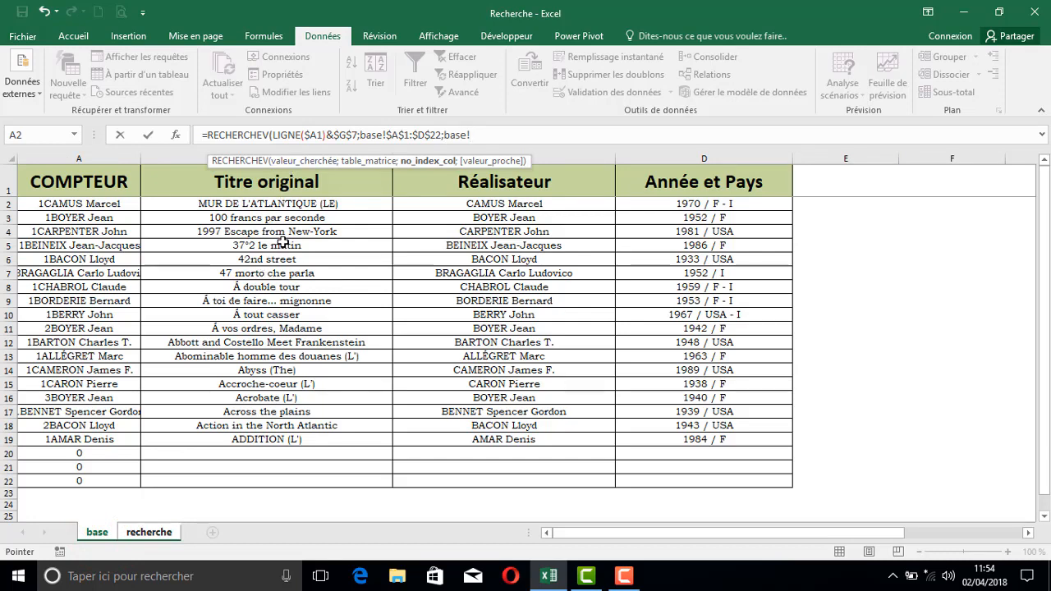
left_click(149, 532)
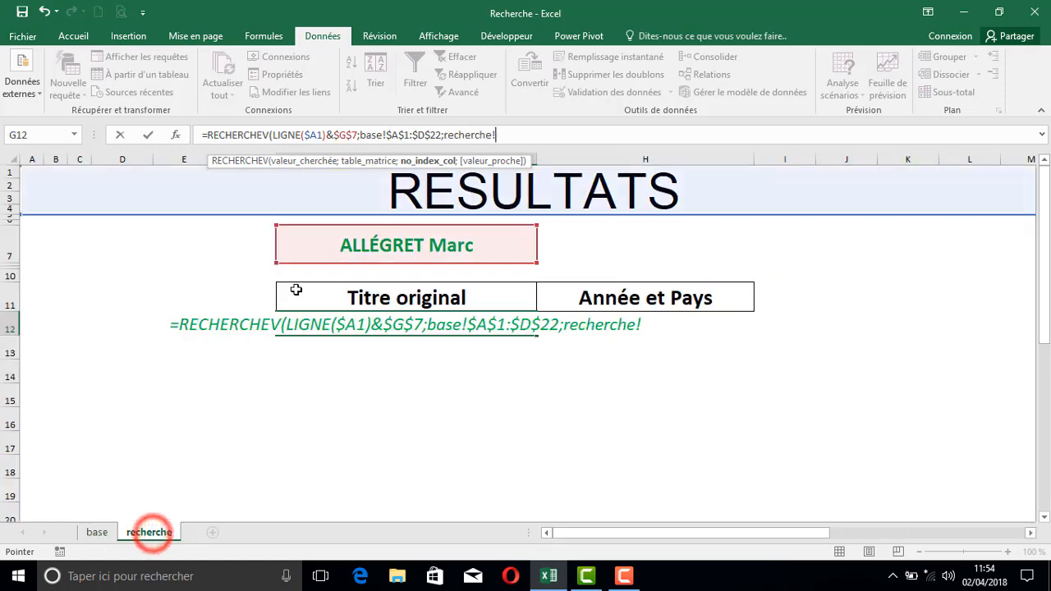
key("BackSpace")
key("BackSpace")
key("BackSpace")
key("BackSpace")
key("BackSpace")
key("BackSpace")
key("BackSpace")
key("BackSpace")
key("BackSpace")
key("BackSpace")
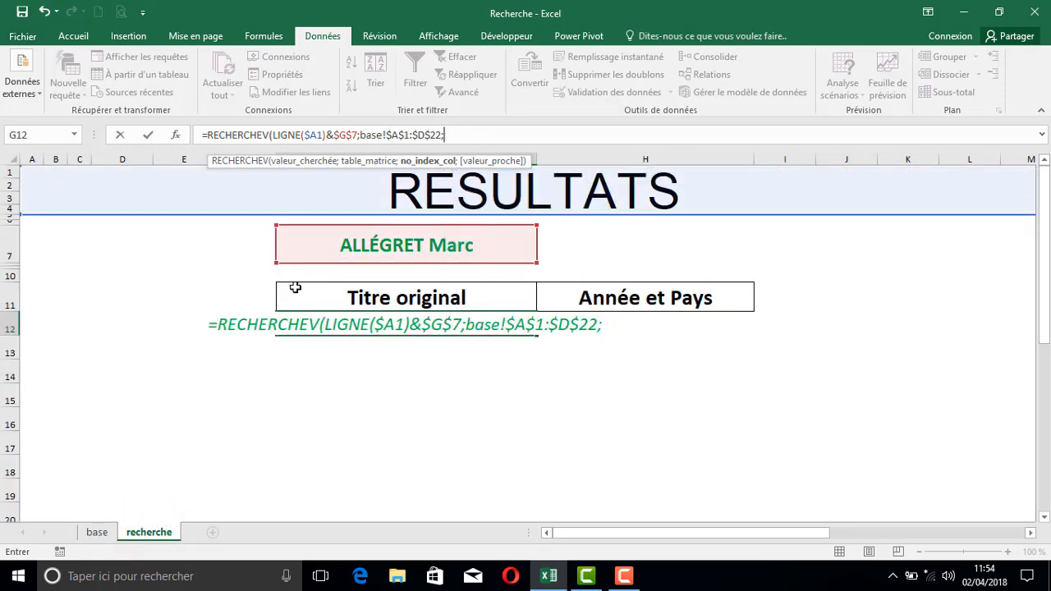
Step: Complete the G12 formula with column index 2 and exact-match value 0, and enter it
type("2")
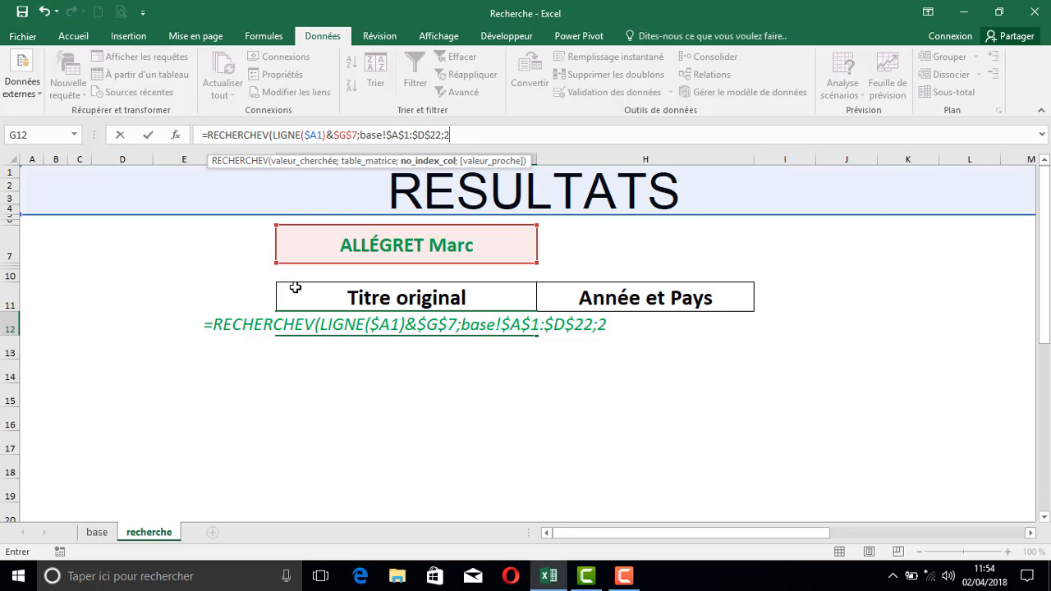
type(";")
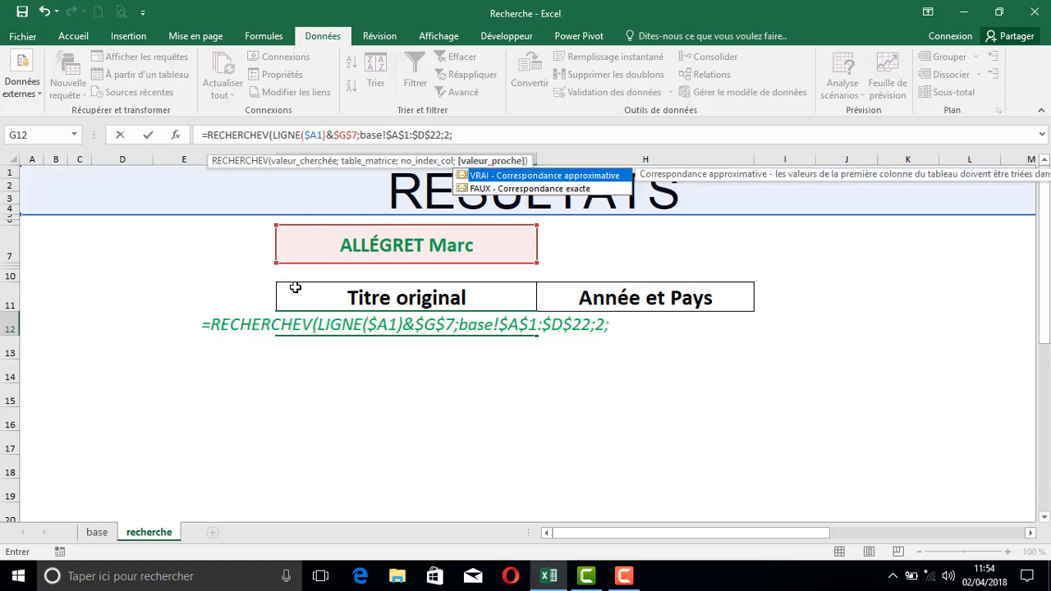
type("0)")
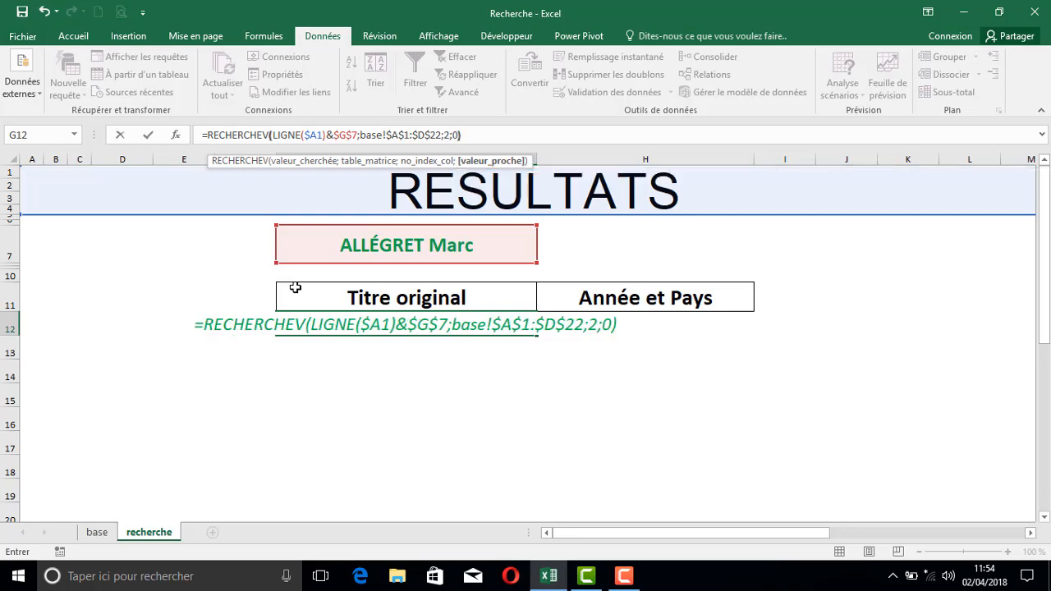
key("ctrl+Return")
Step: Test the G12 formula with director CAMUS Marcel in G7, and with G7 emptied
left_click(419, 250)
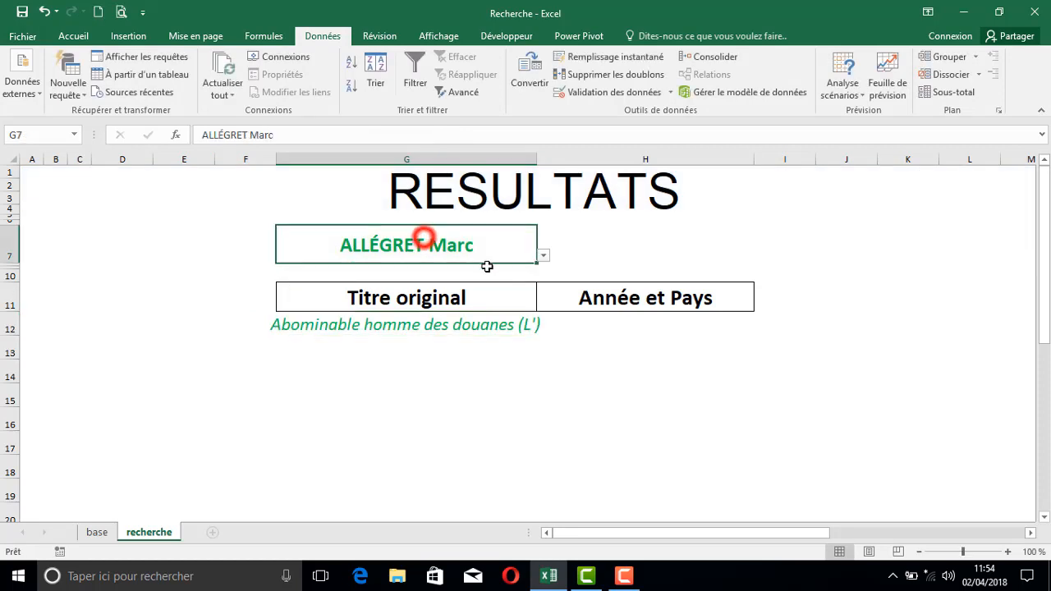
left_click(543, 256)
left_click(542, 310)
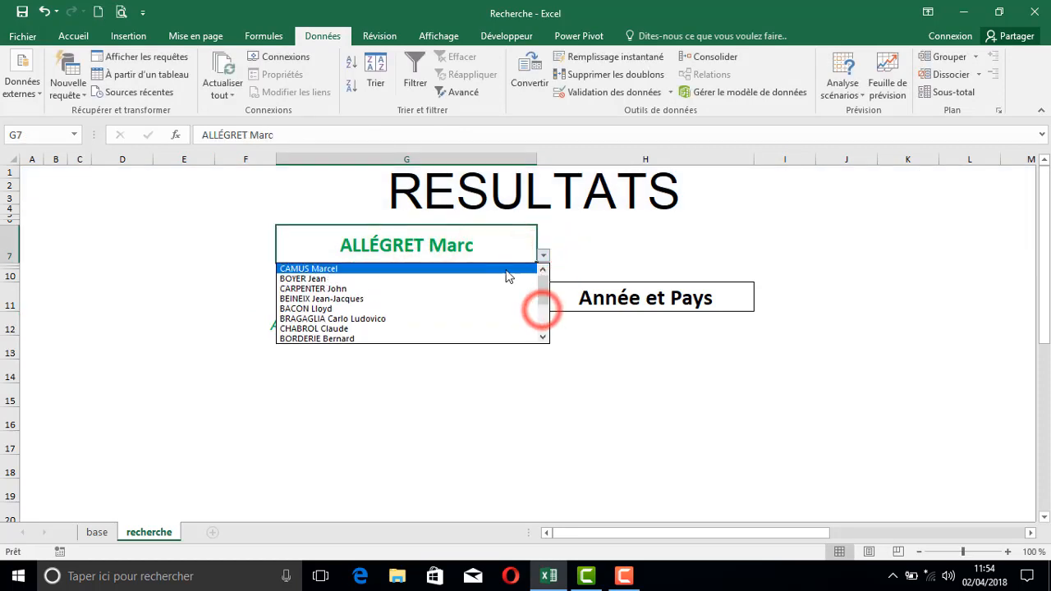
left_click(436, 270)
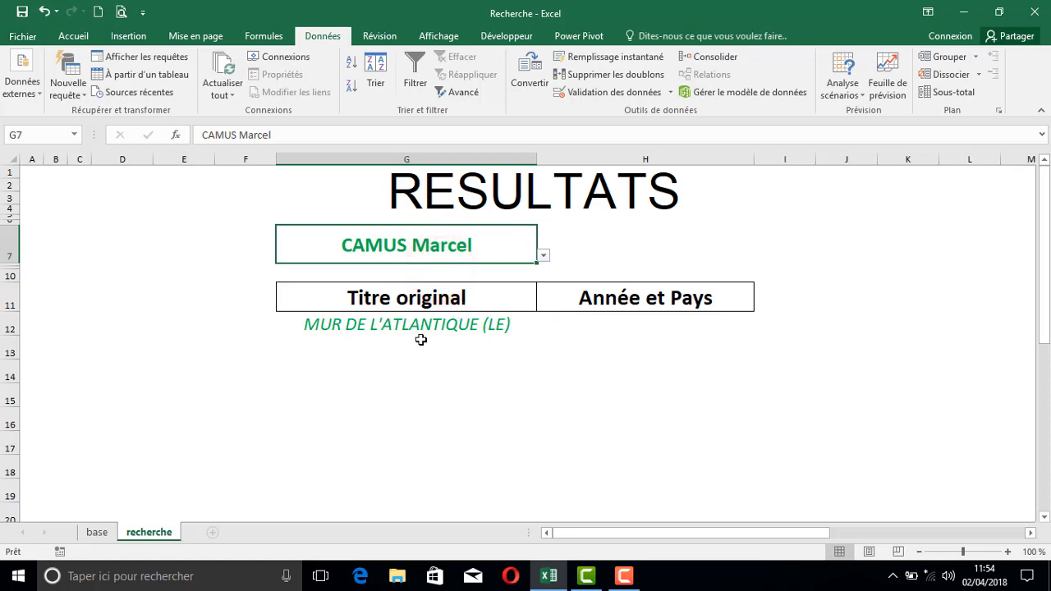
left_click(435, 325)
left_click(416, 242)
key("Delete")
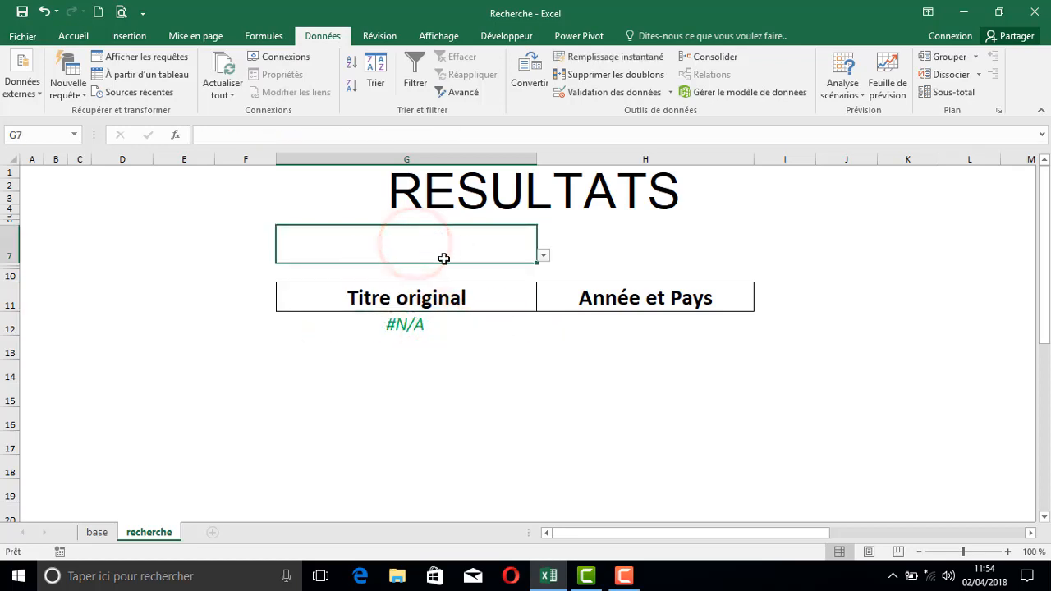
Step: Wrap the RECHERCHEV formula in G12 in SIERREUR, with empty text "" as the value if there is an error
left_click(383, 326)
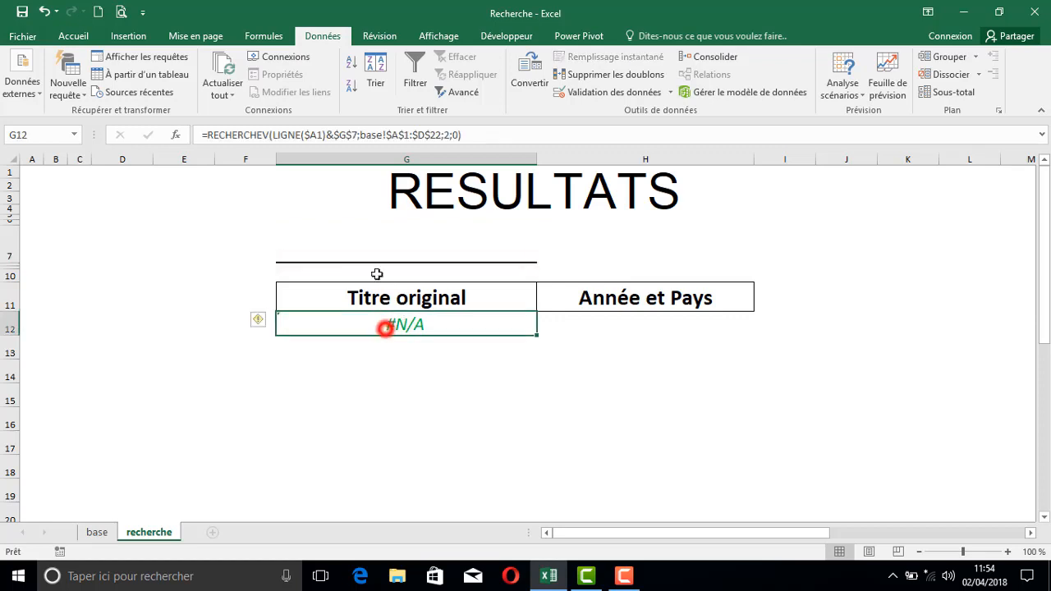
left_click(205, 135)
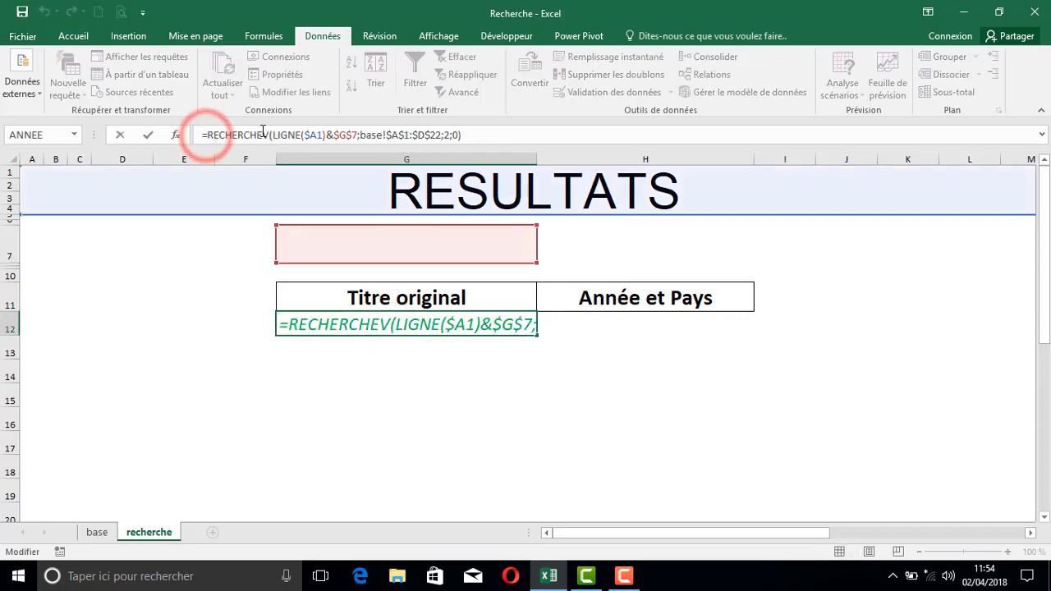
type("si")
key("Down")
key("Down")
key("Tab")
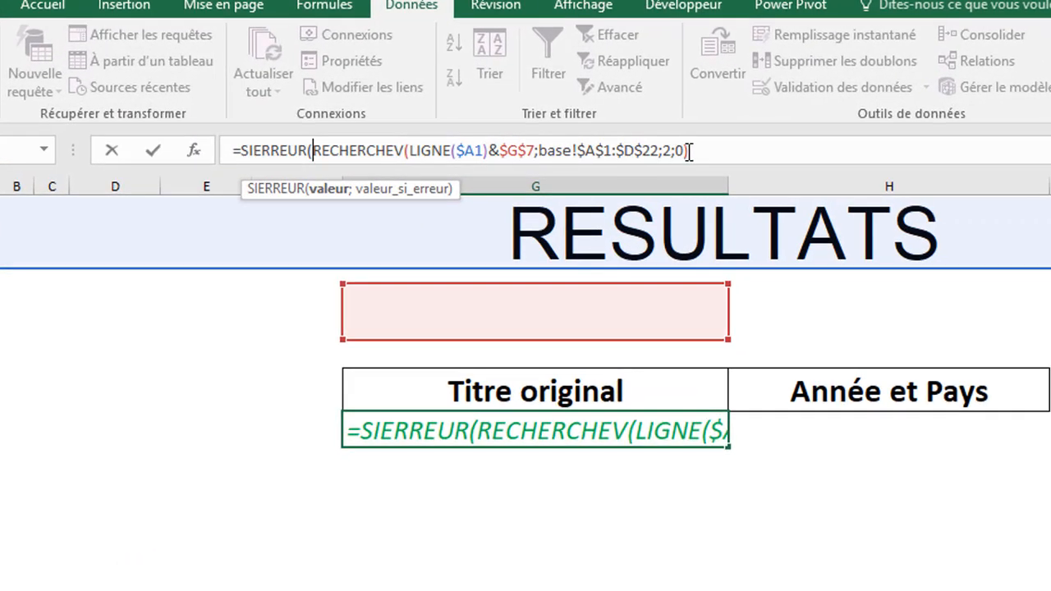
left_click(510, 135)
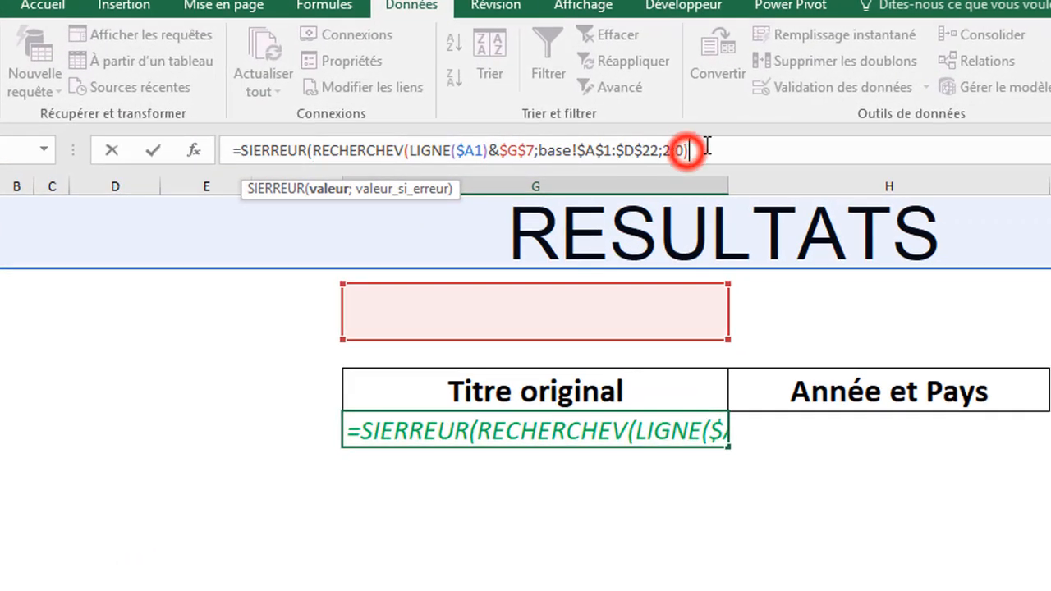
type(";\"\"")
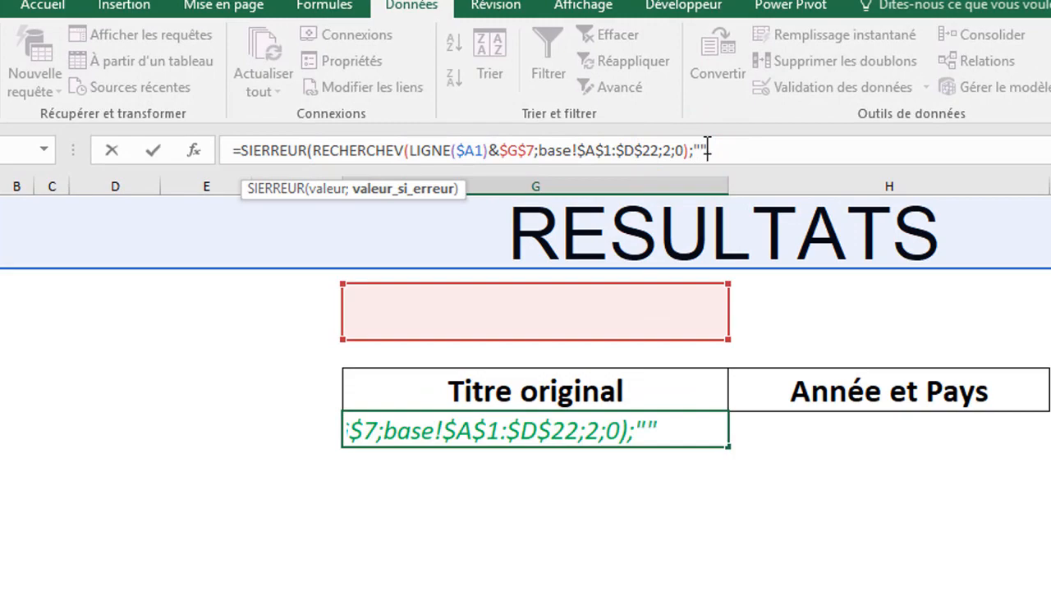
type(")")
key("ctrl+Return")
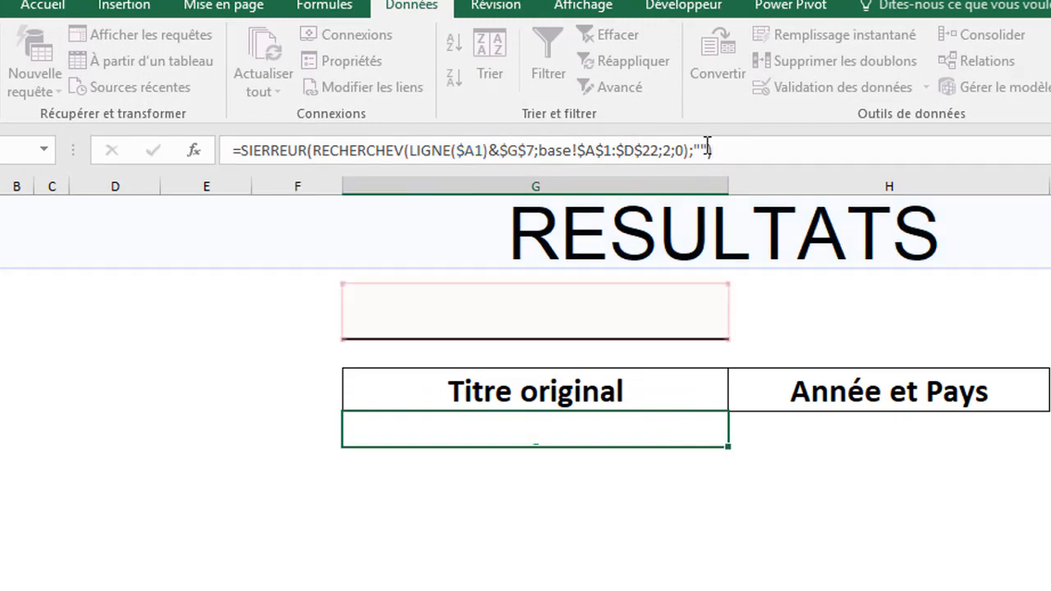
Step: Copy the G12 formula across to H12, below the Année et Pays heading
left_click(505, 358)
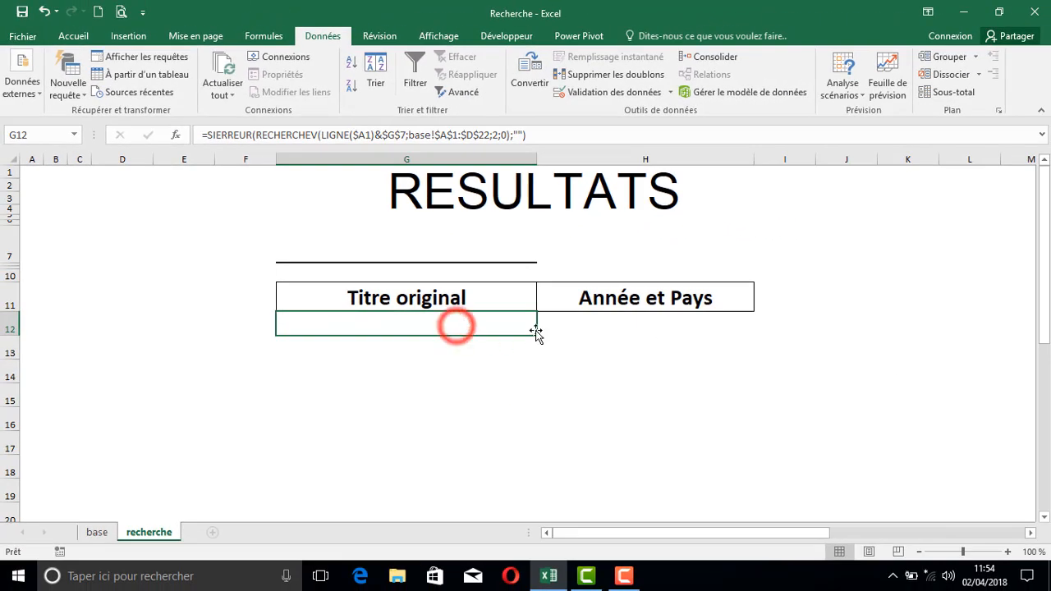
left_click_drag(596, 370, 698, 379)
left_click_drag(624, 342, 680, 343)
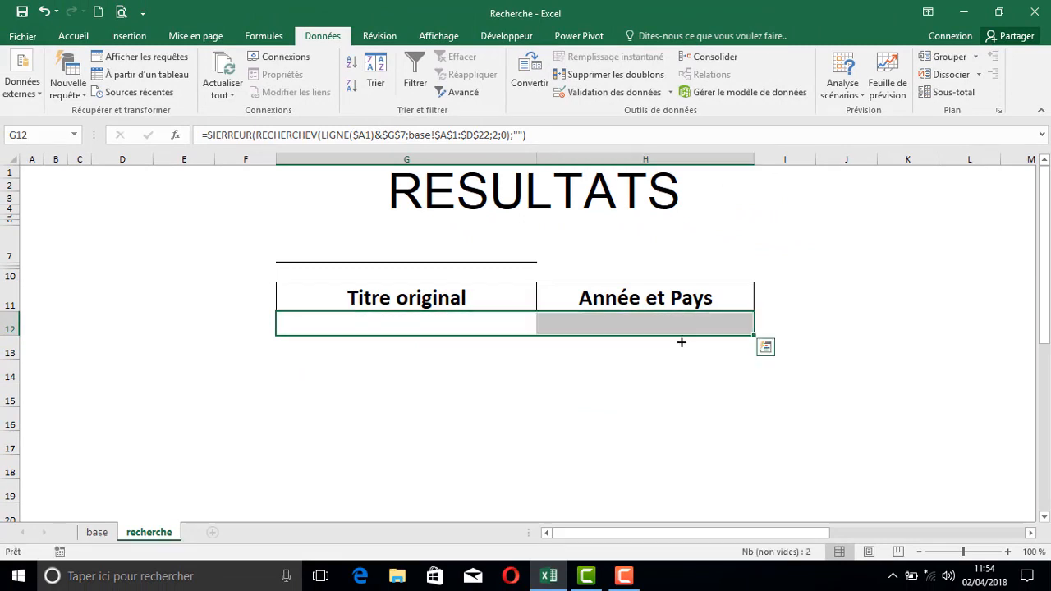
left_click(621, 327)
Step: Choose CAMUS Marcel from the director drop-down in G7
left_click(477, 248)
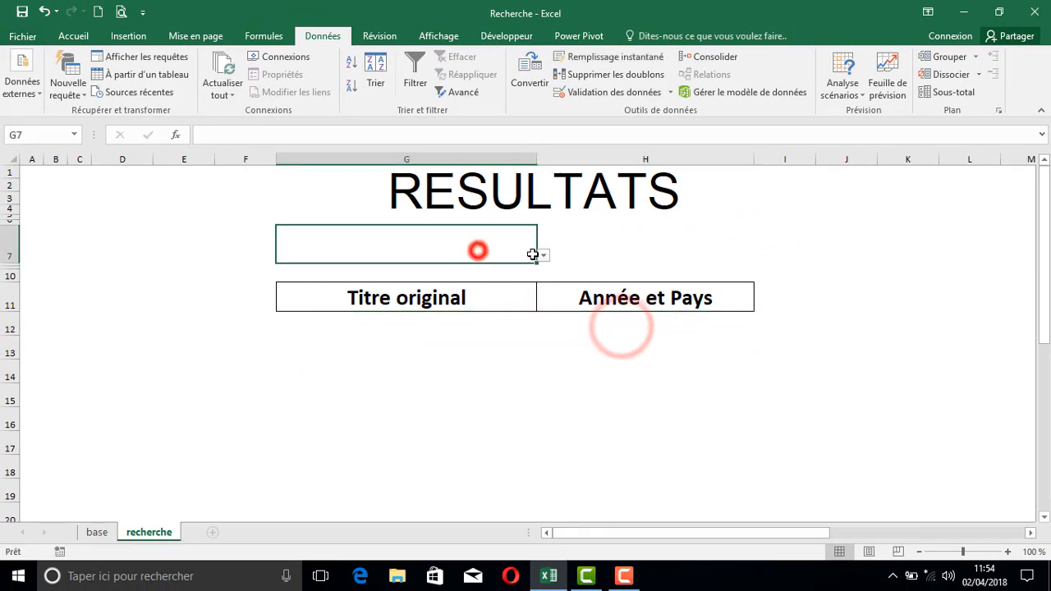
left_click(544, 256)
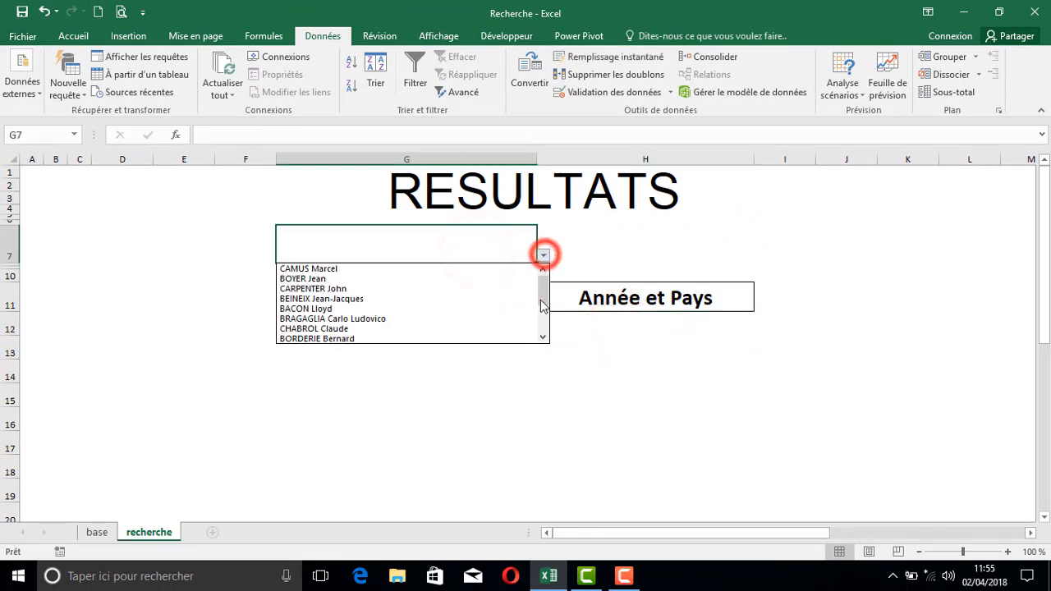
left_click(383, 268)
Step: Compare the results in G12 and H12, and check the position of the Année et Pays column on the base sheet
left_click(391, 326)
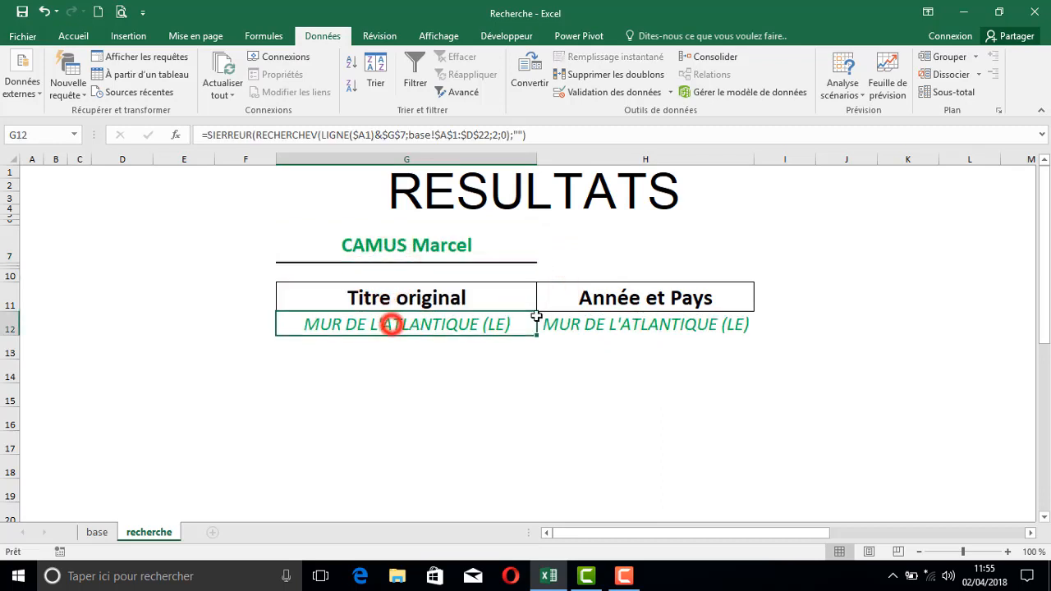
left_click(609, 326)
left_click(491, 322)
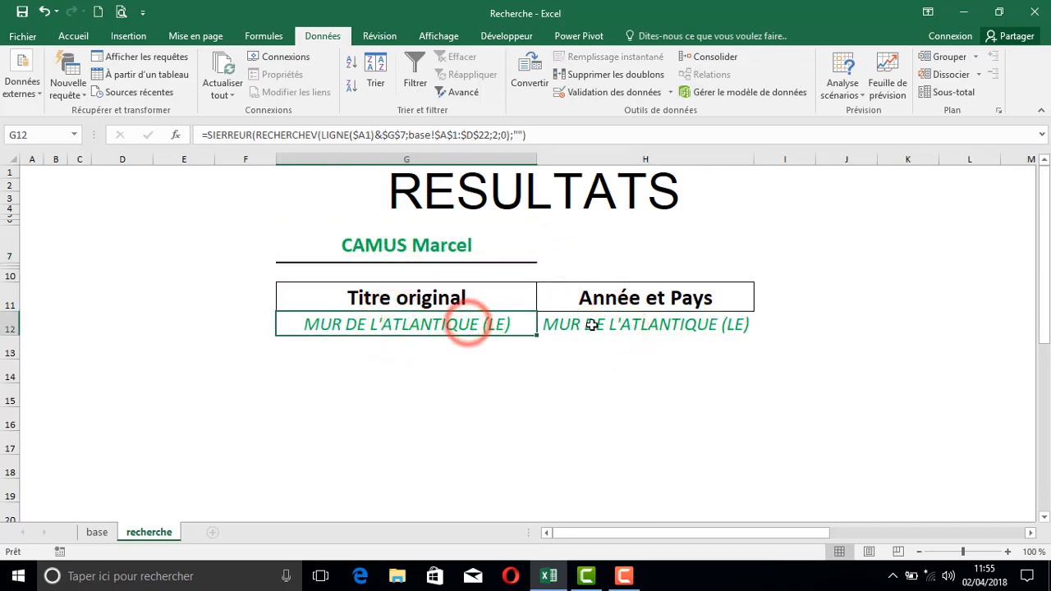
left_click(556, 325)
left_click(606, 302)
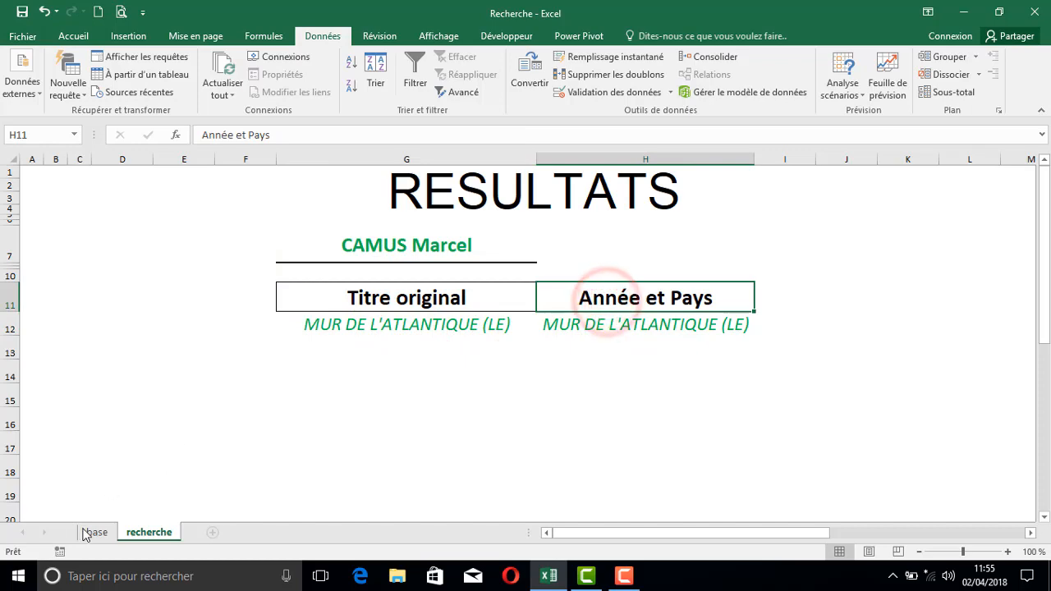
left_click(95, 532)
left_click(669, 173)
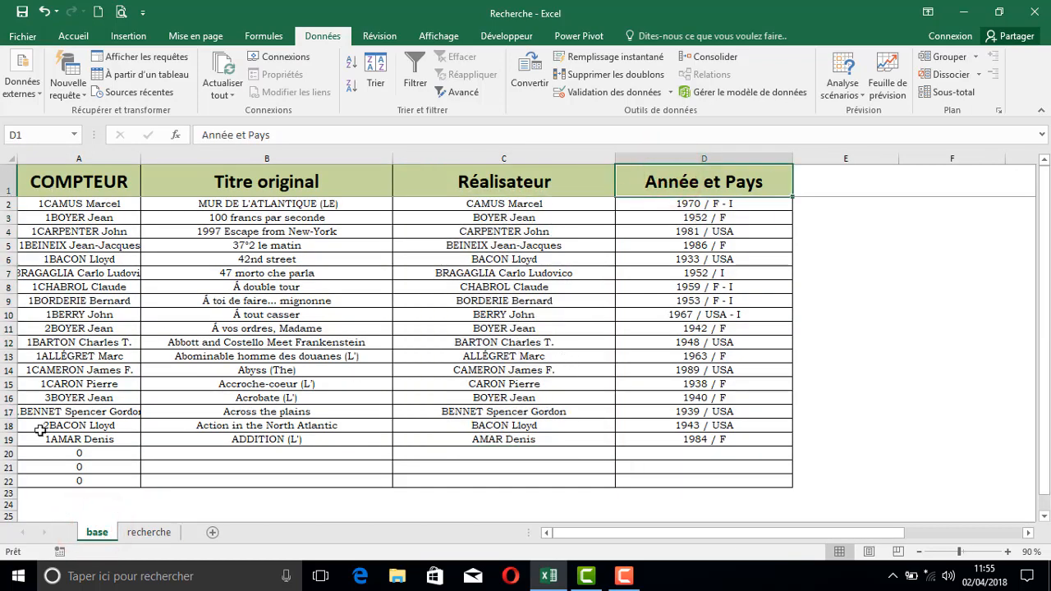
left_click(146, 532)
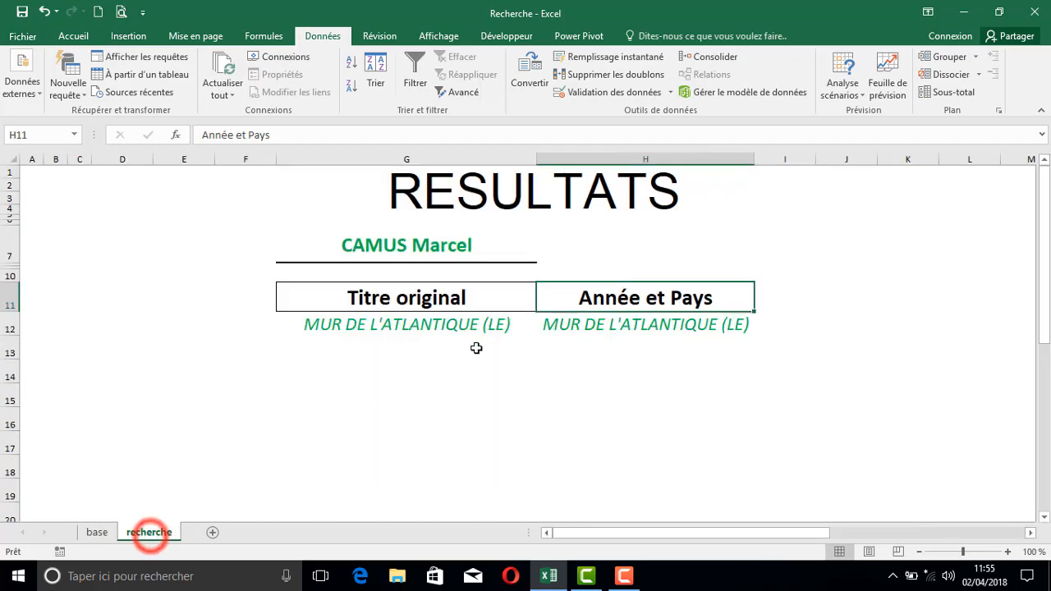
Step: Set the column index of the RECHERCHEV formula in H12 to 4
left_click(566, 325)
left_click(498, 134)
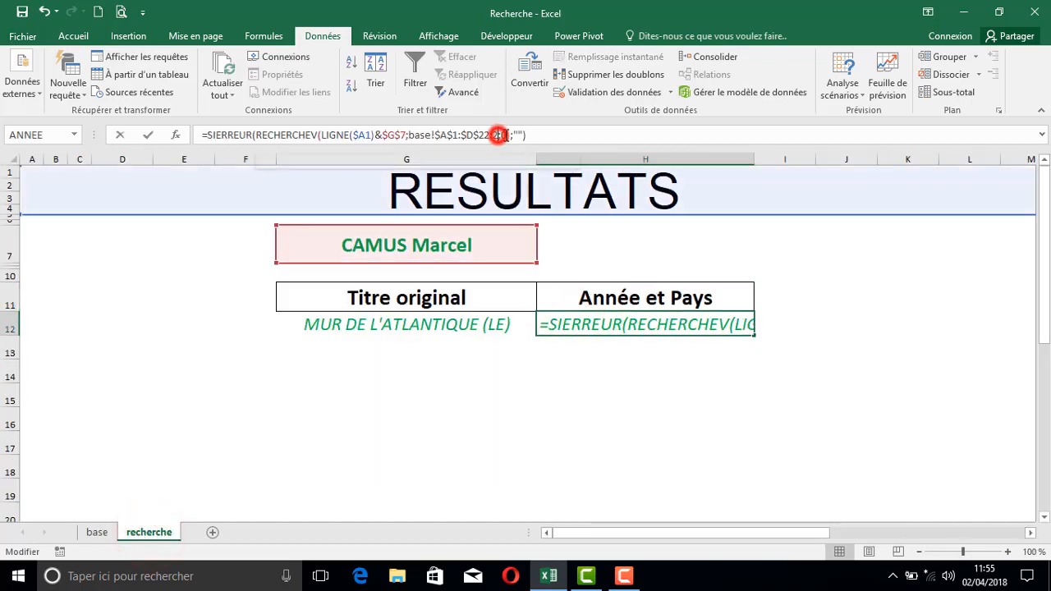
key("BackSpace")
type("4")
key("Return")
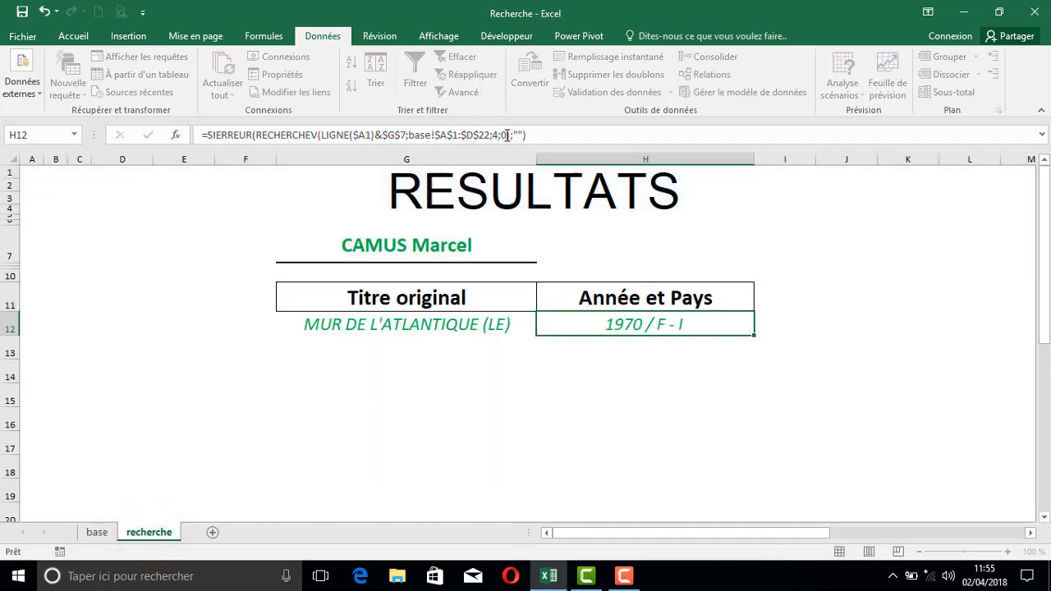
Step: Choose BEINEIX Jean-Jacques from the director drop-down in G7
left_click(414, 239)
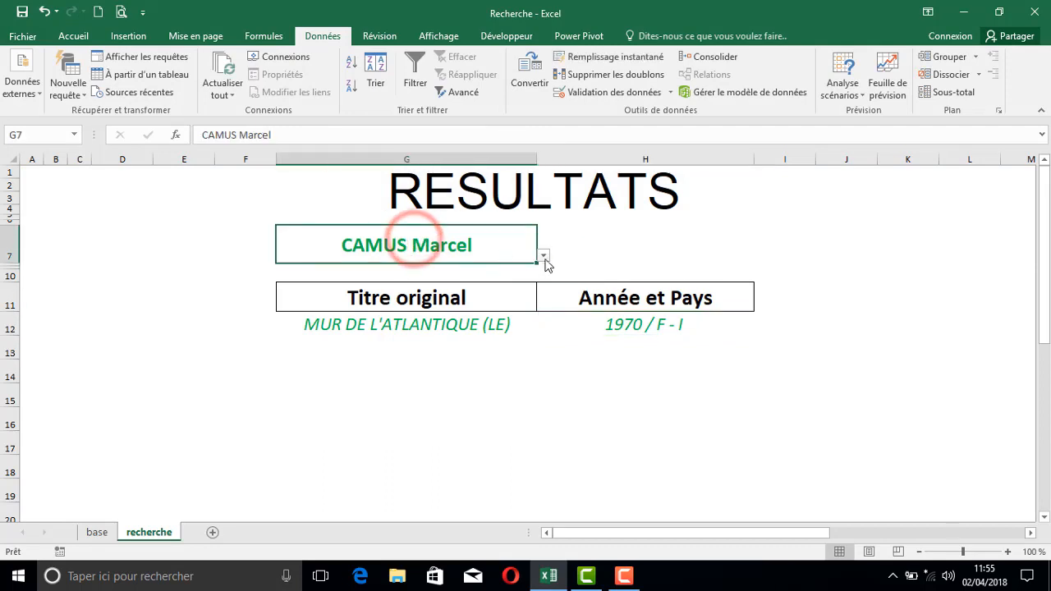
left_click(543, 255)
left_click(427, 300)
left_click(487, 245)
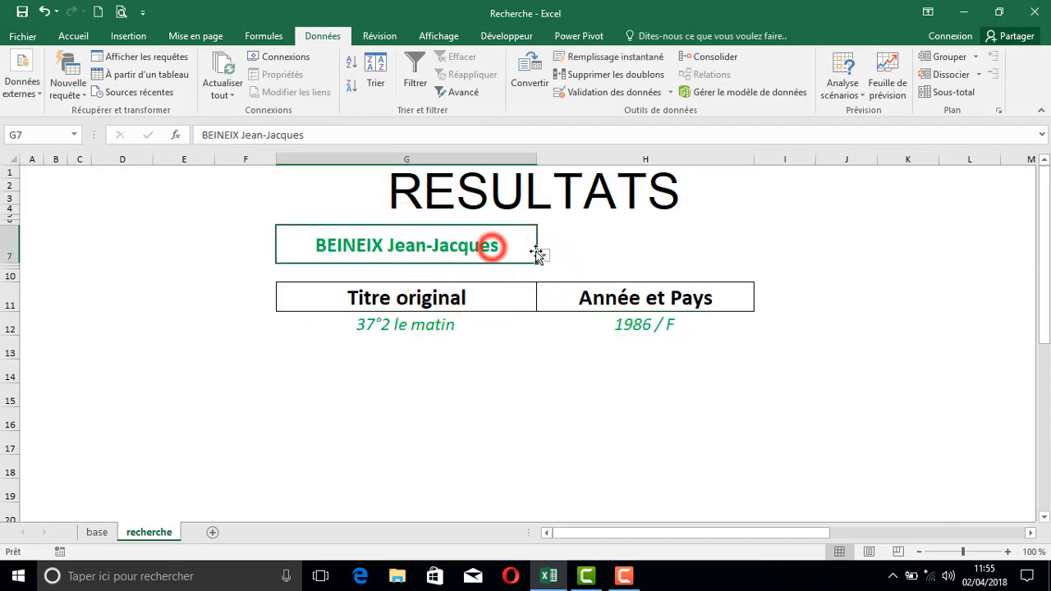
left_click(542, 255)
scroll(463, 276, "up", 1)
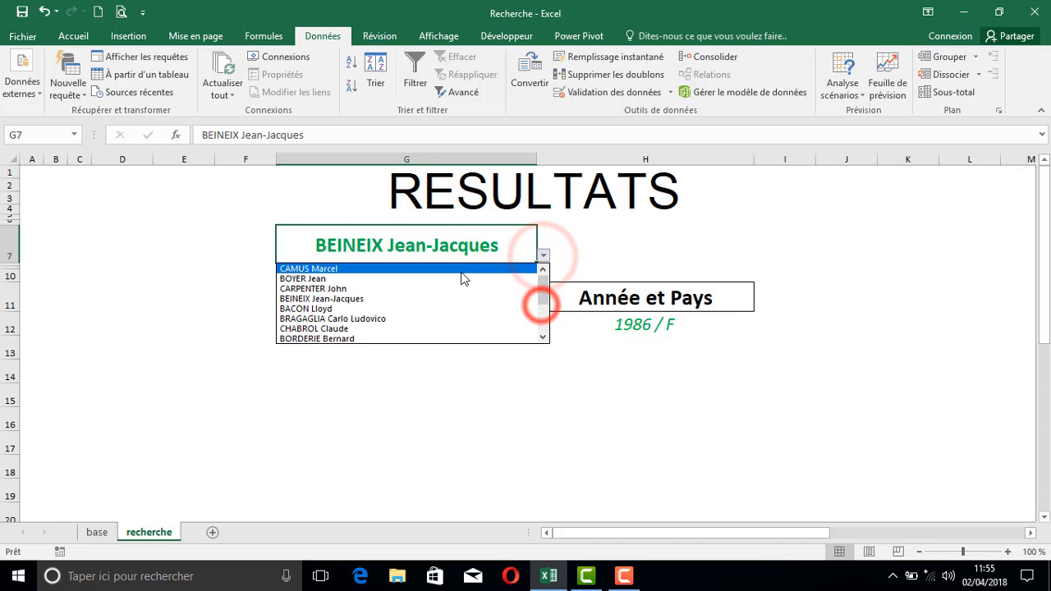
left_click(347, 278)
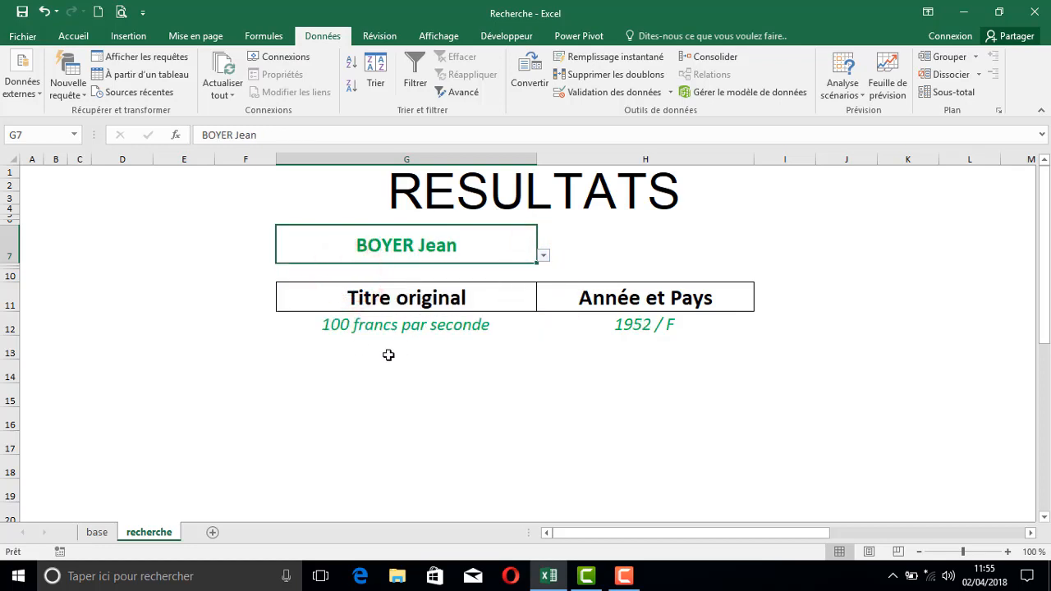
Step: Copy the G12:H12 formulas down to row 13 of the results table
left_click(349, 329)
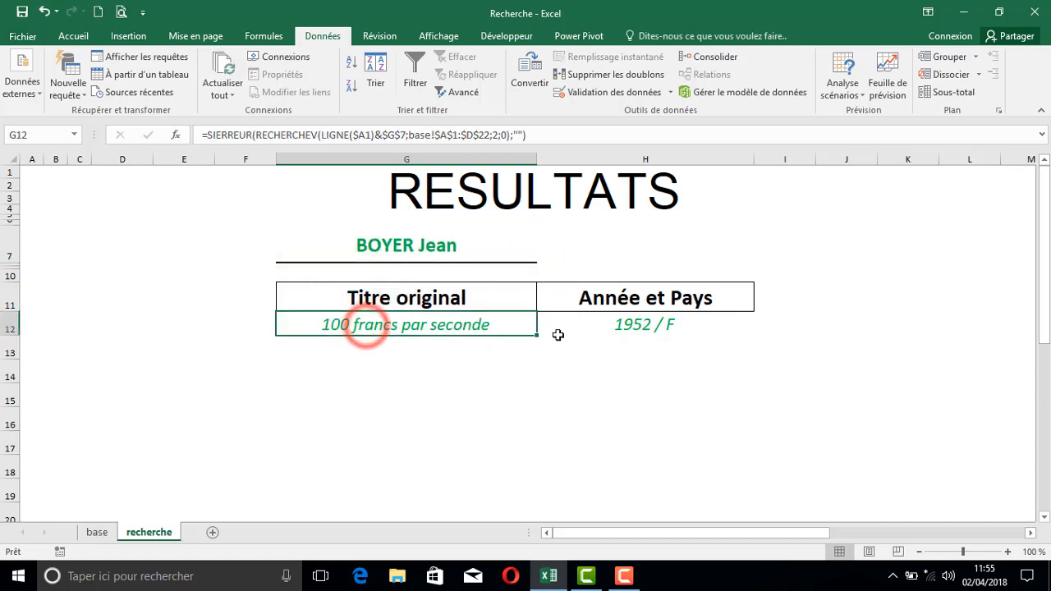
left_click(602, 329)
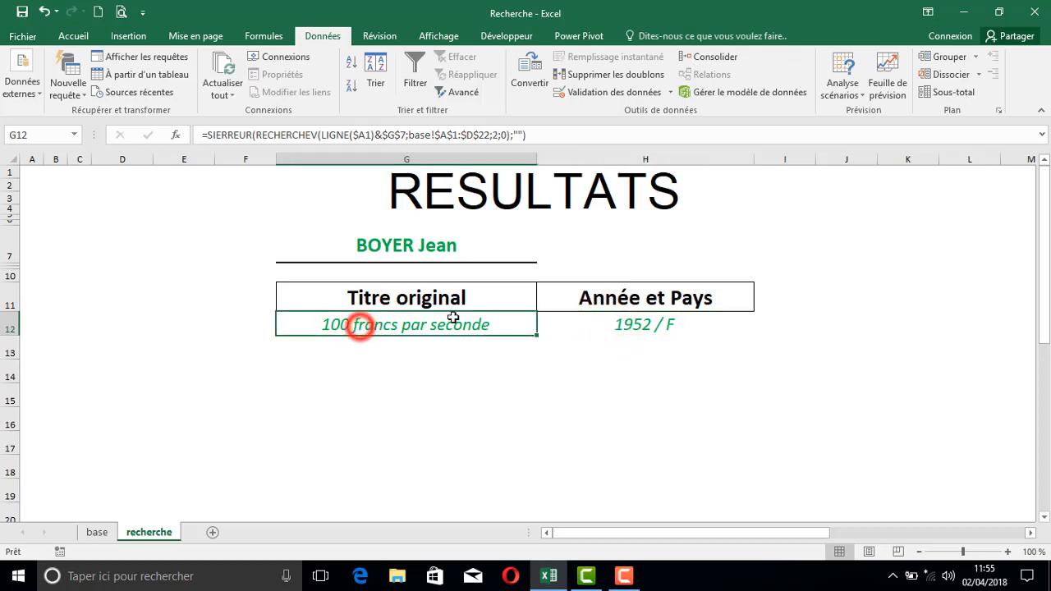
left_click_drag(357, 326, 593, 331)
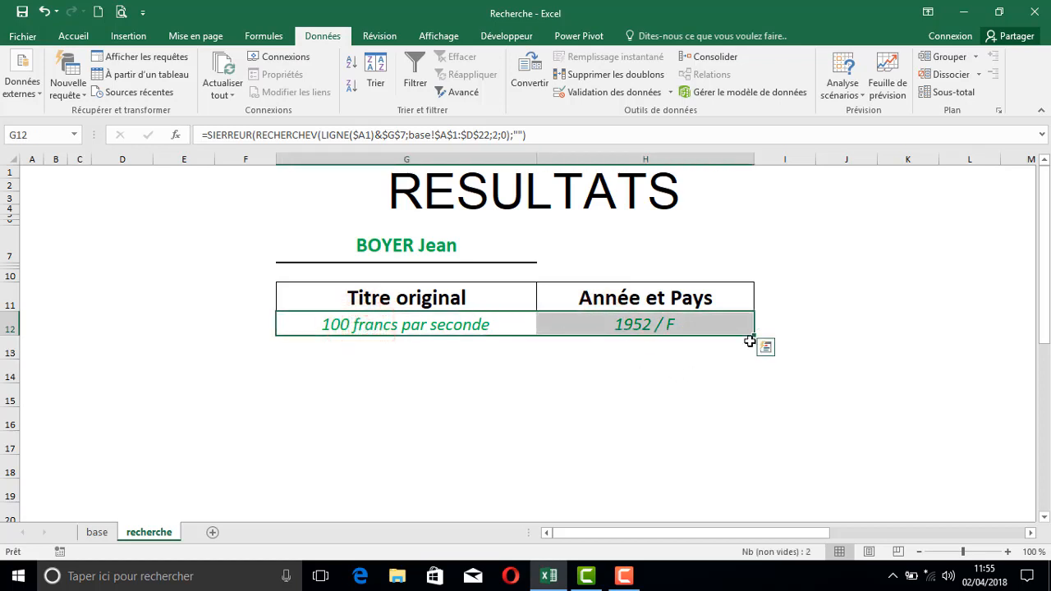
left_click_drag(753, 336, 754, 353)
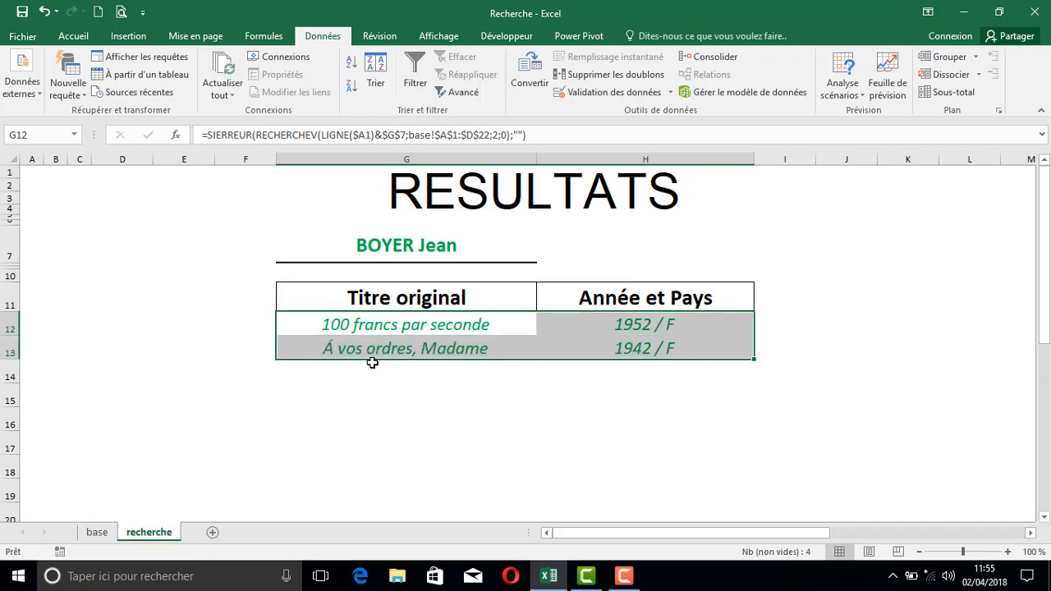
Step: Examine the LIGNE($A2) part of the lookup key in the G13 formula without changing it
left_click(349, 349)
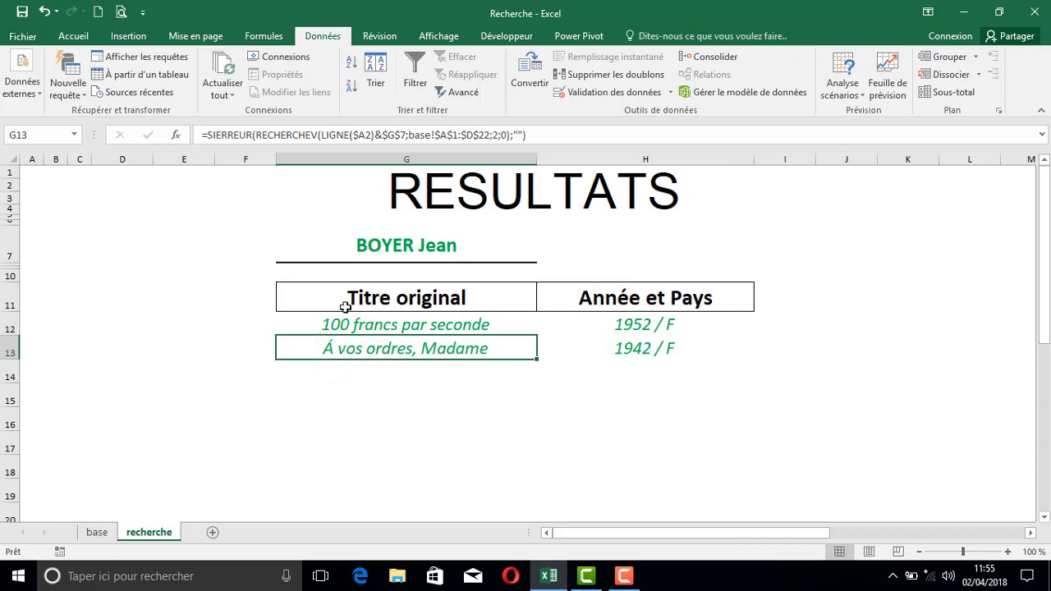
left_click(375, 135)
left_click_drag(375, 134, 324, 135)
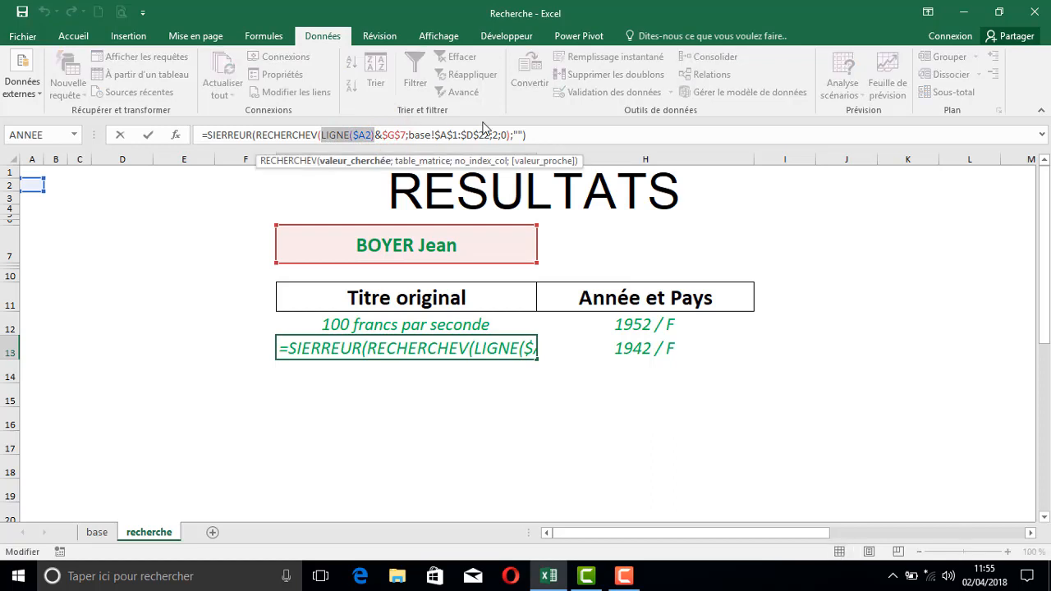
key("Escape")
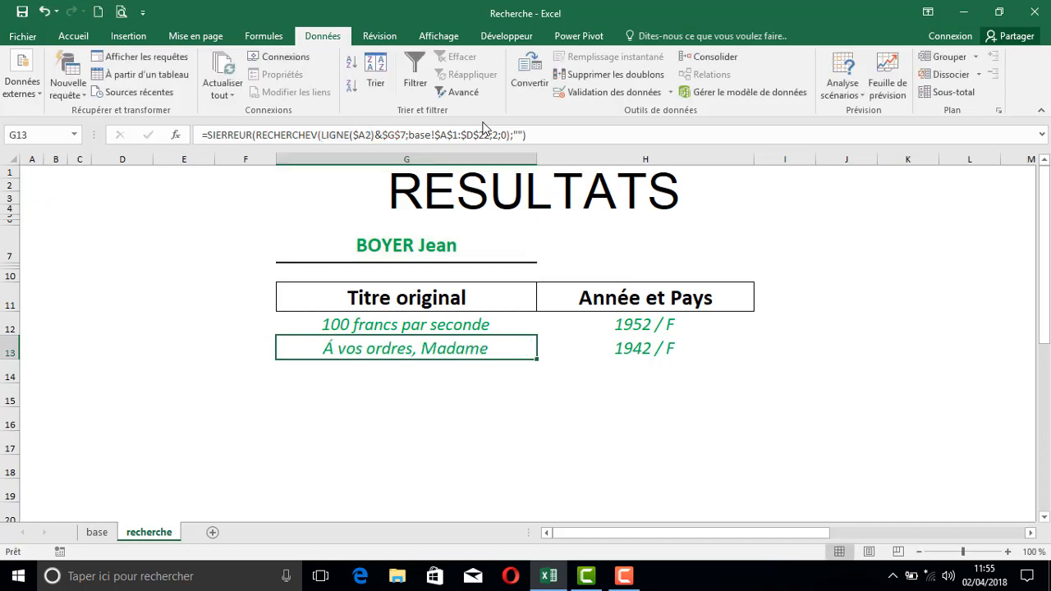
Step: Copy the G13:H13 formulas down to row 14 and on through the empty rows below
left_click_drag(477, 348, 613, 336)
left_click_drag(754, 362, 754, 383)
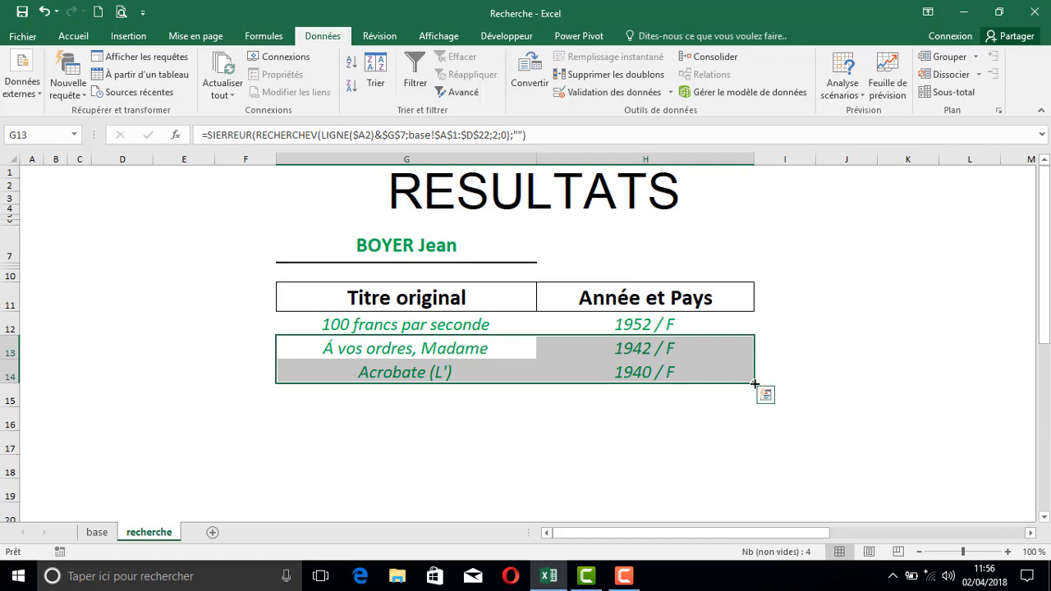
left_click_drag(755, 384, 757, 518)
Step: Test the results table by choosing BEINEIX Jean-Jacques and BERRY John in turn as director in G7
left_click(426, 249)
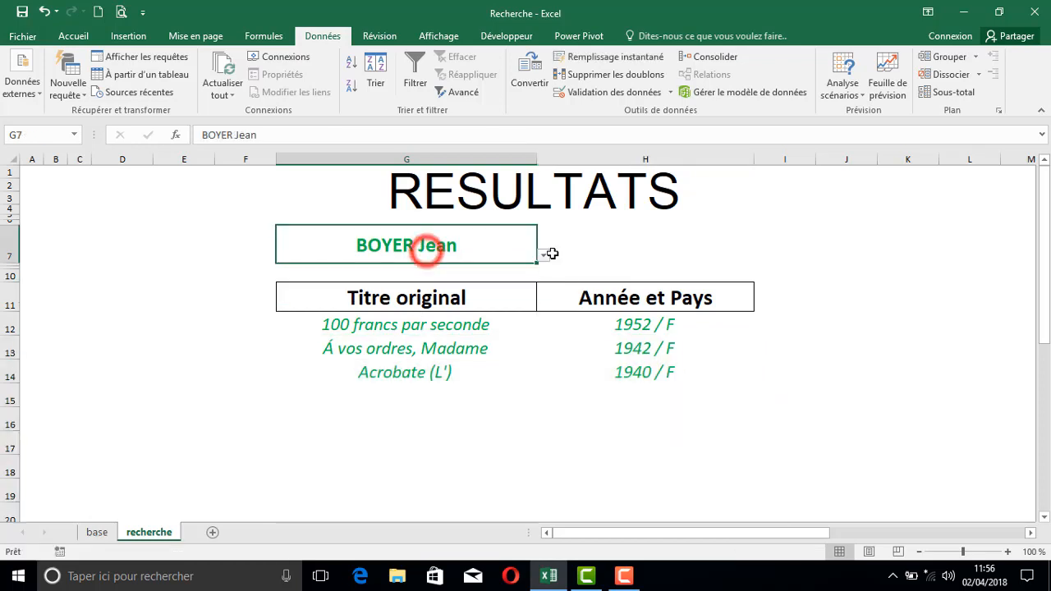
left_click(543, 256)
left_click(432, 291)
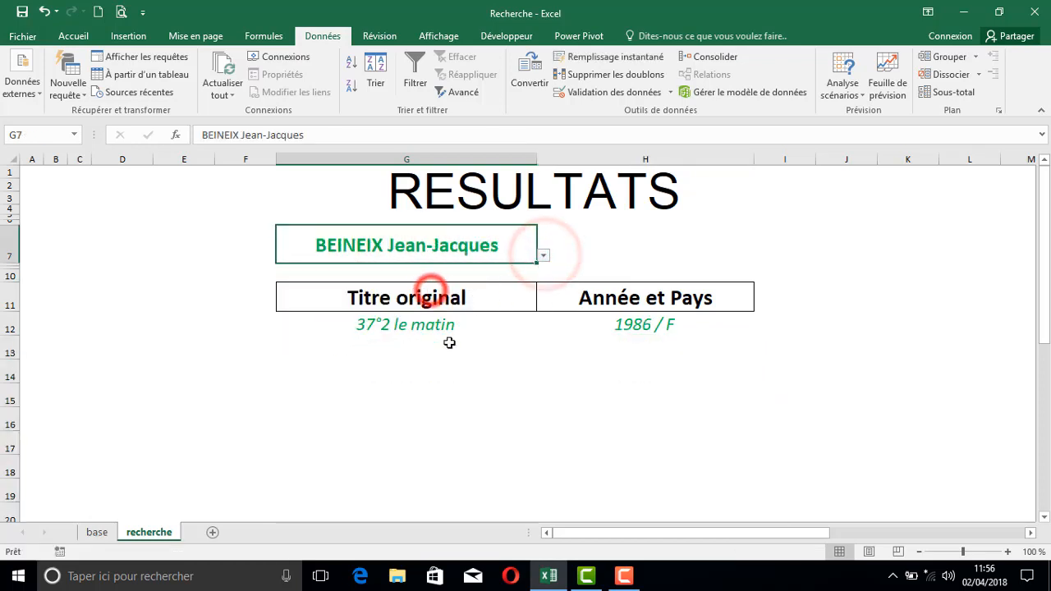
left_click(542, 255)
left_click(365, 319)
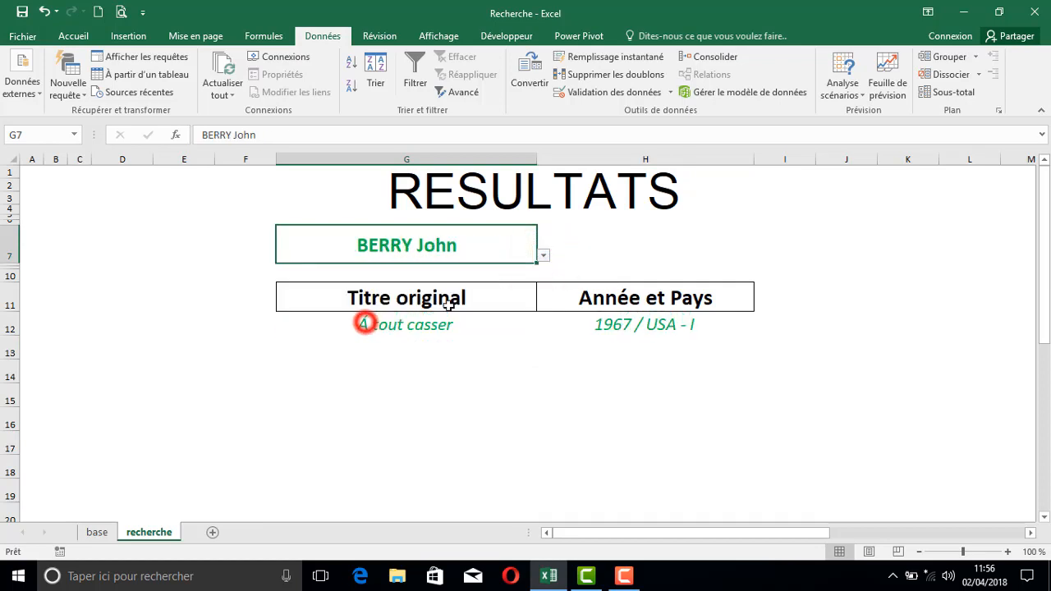
left_click(542, 256)
left_click_drag(544, 316, 519, 276)
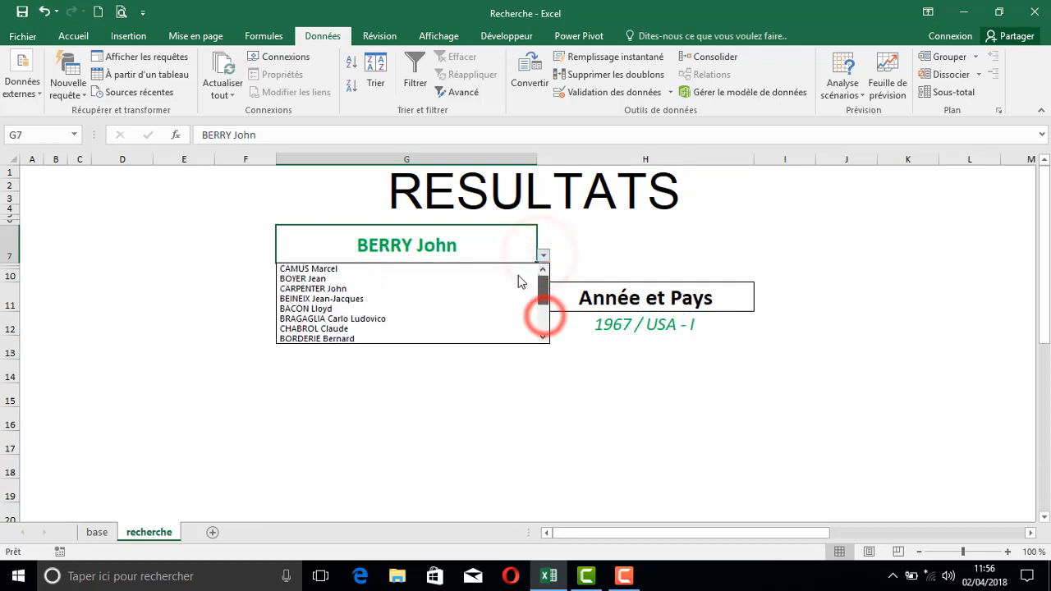
left_click(363, 278)
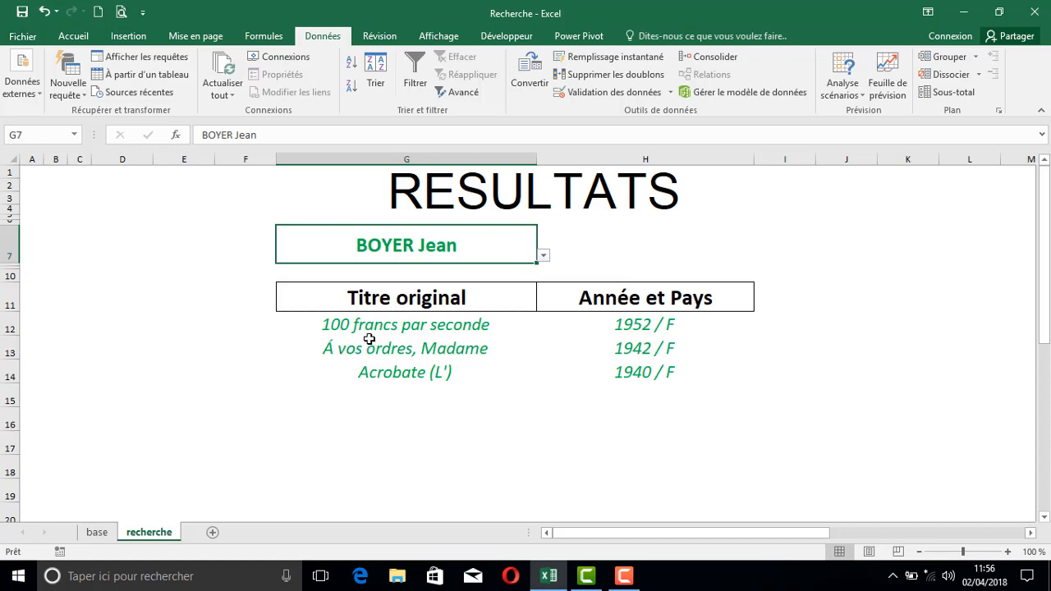
Step: Hide the COMPTEUR column on the base sheet
left_click(96, 532)
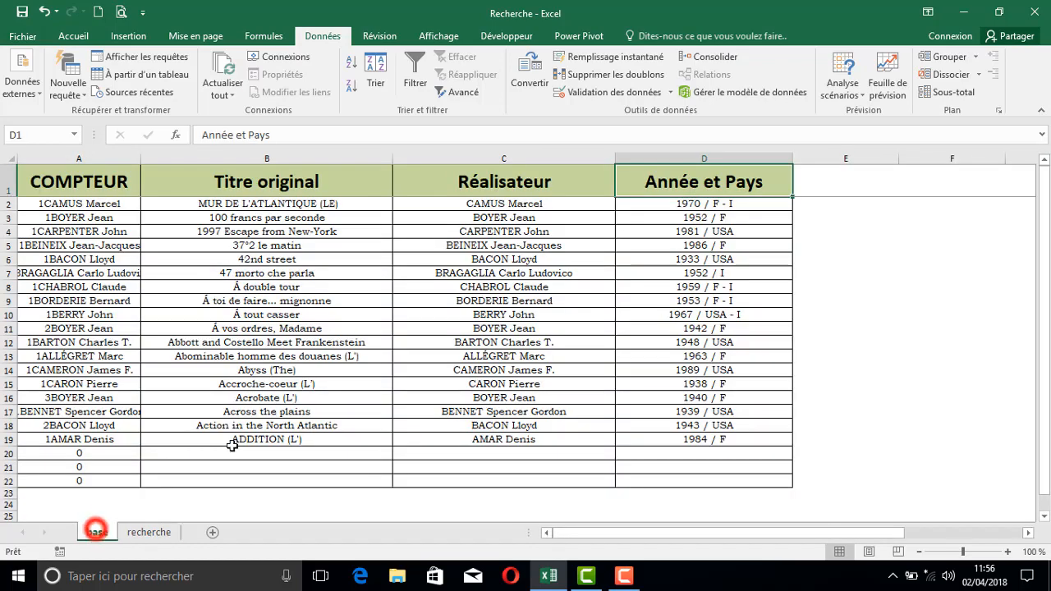
left_click(110, 158)
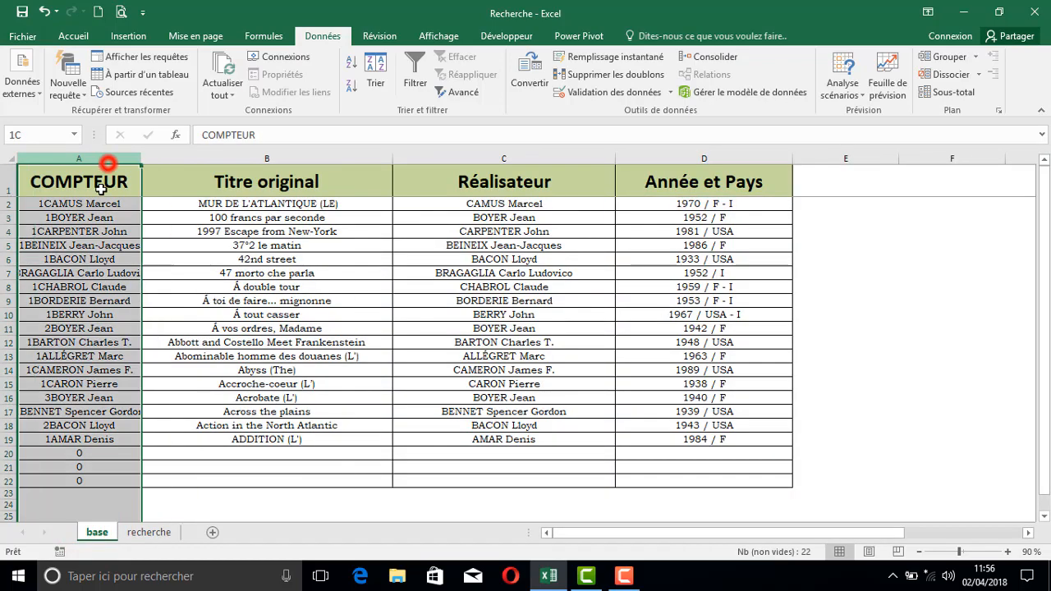
right_click(108, 159)
left_click(145, 413)
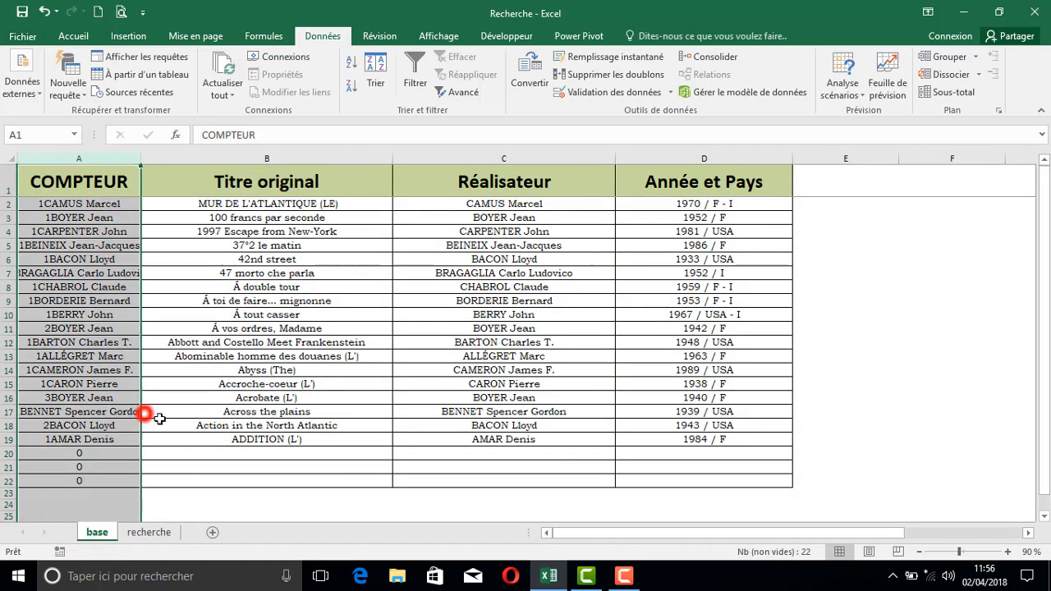
Step: Add a film in row 20 of the base sheet with title TEST DE LA FORMULE, director BOYER Jean and year/country 1985/PO
left_click(130, 456)
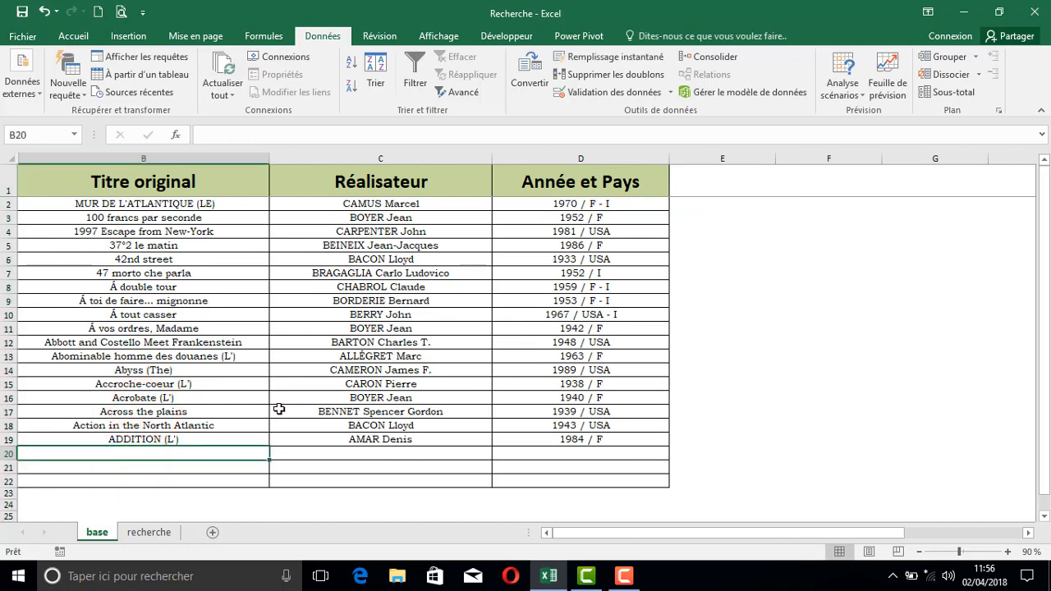
type("TEST")
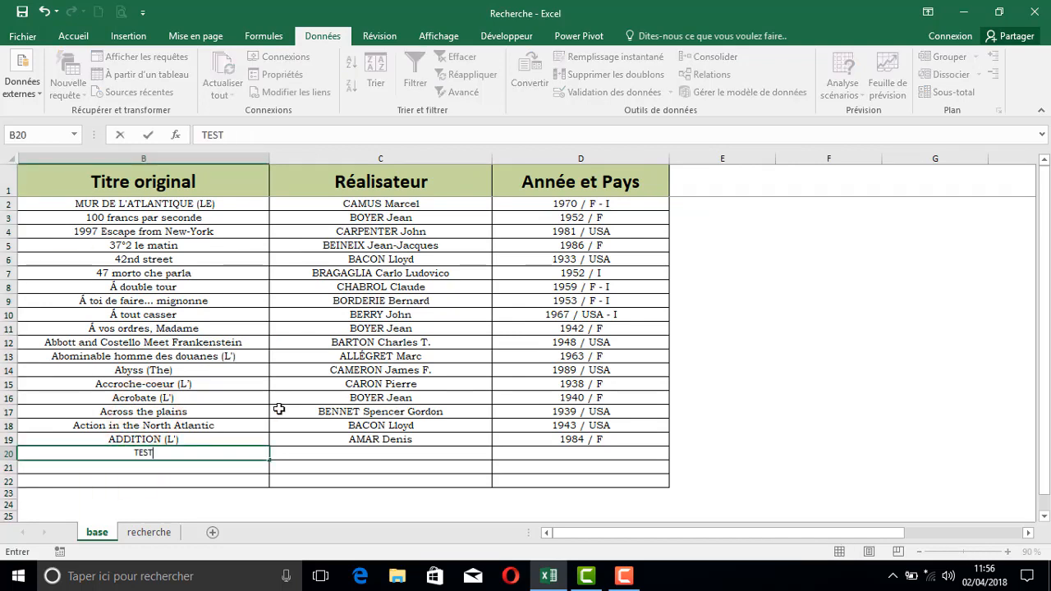
type(" DE LA")
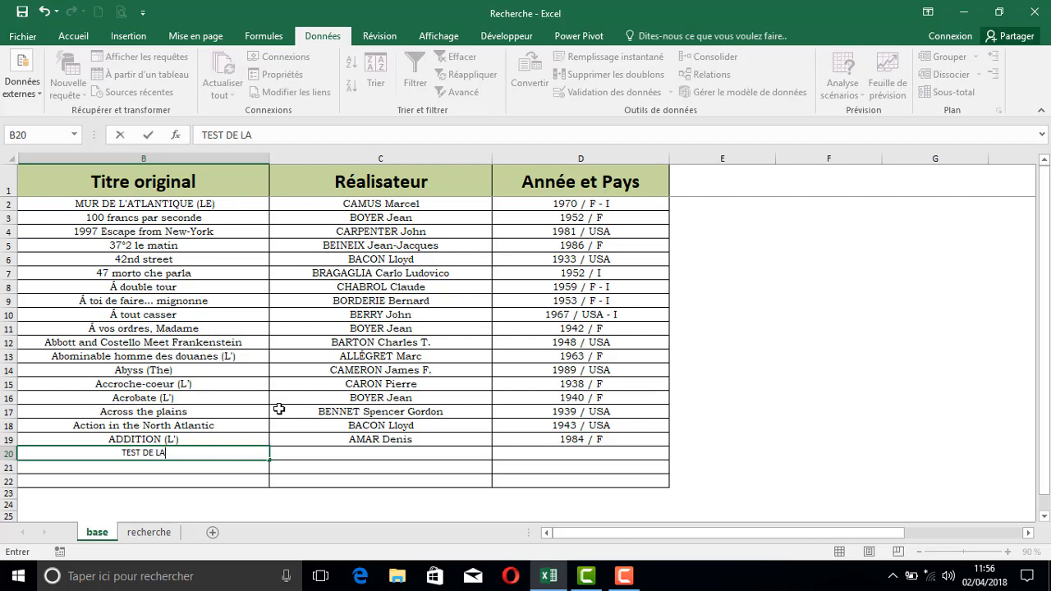
type(" FORMULE")
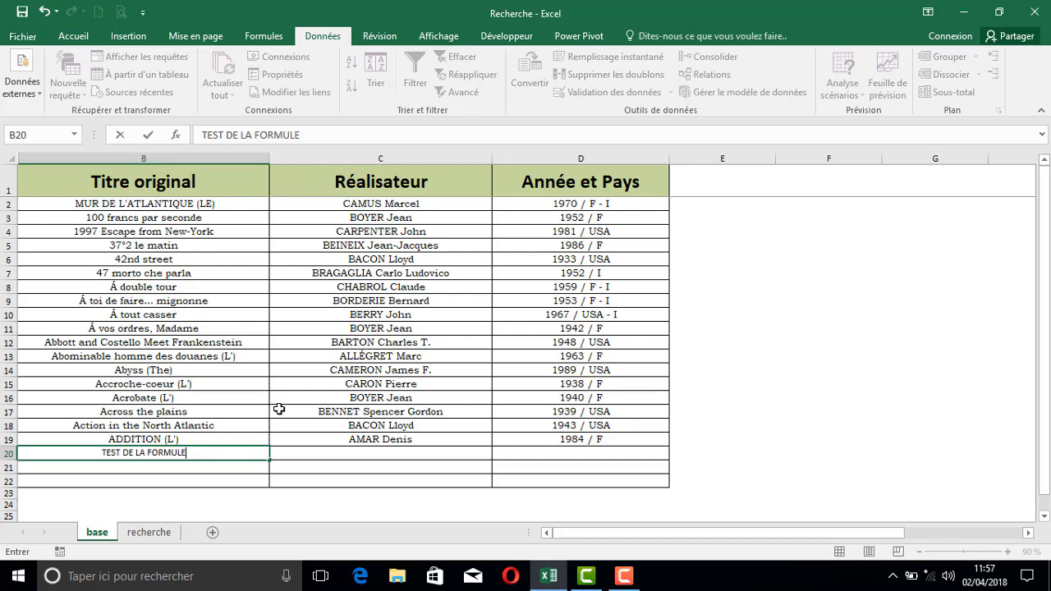
key("ctrl+Return")
key("Tab")
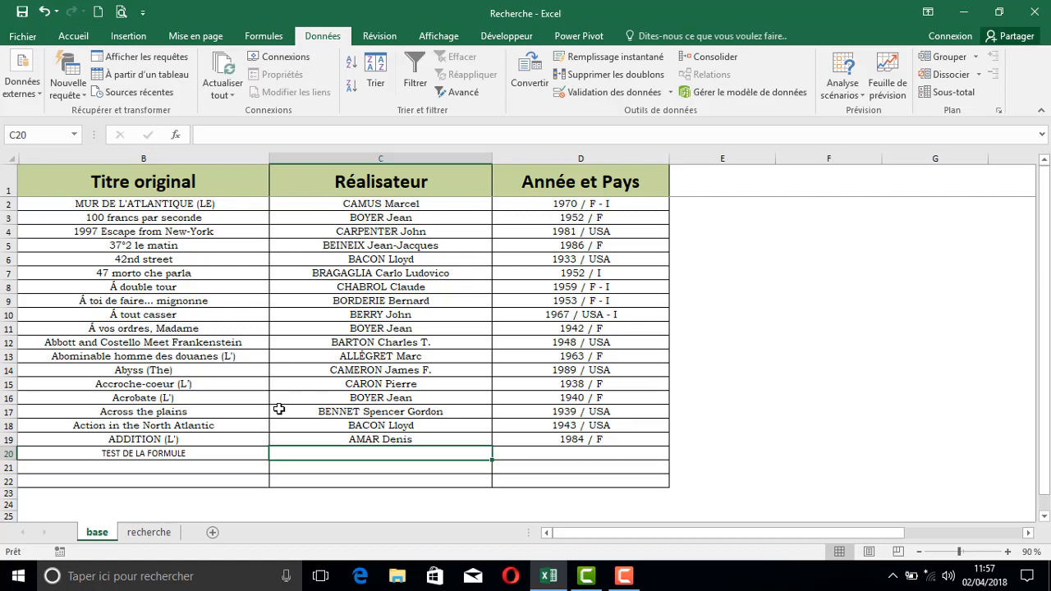
type("BOYER Jean")
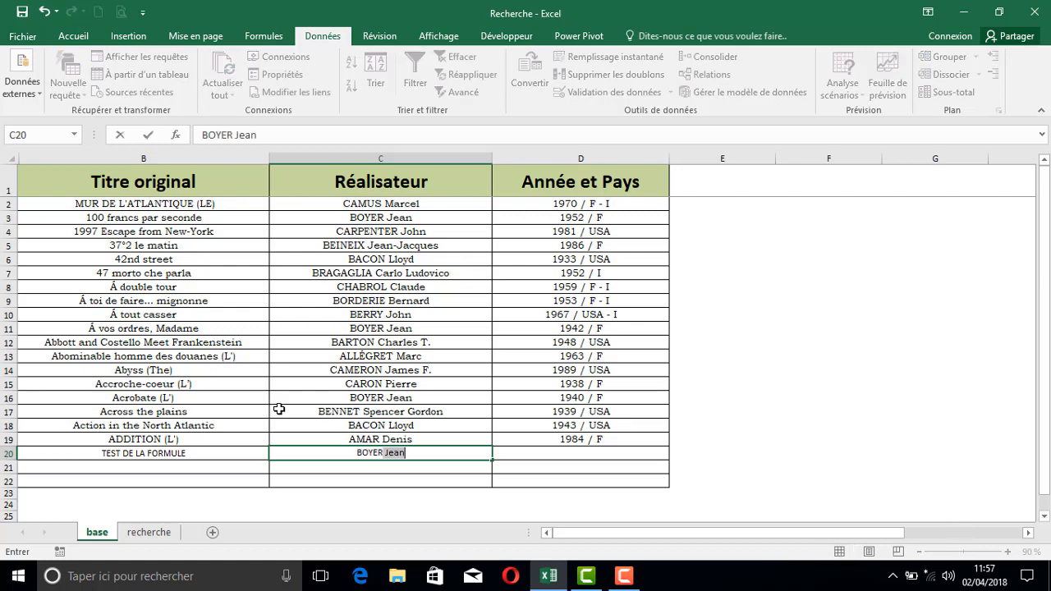
key("Tab")
type("1")
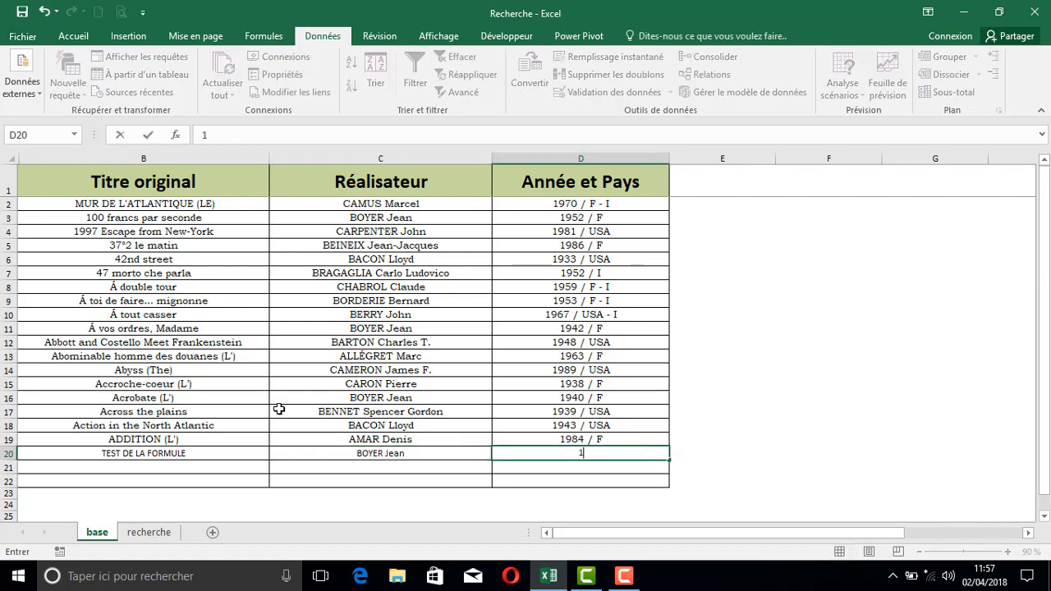
type("985/PO")
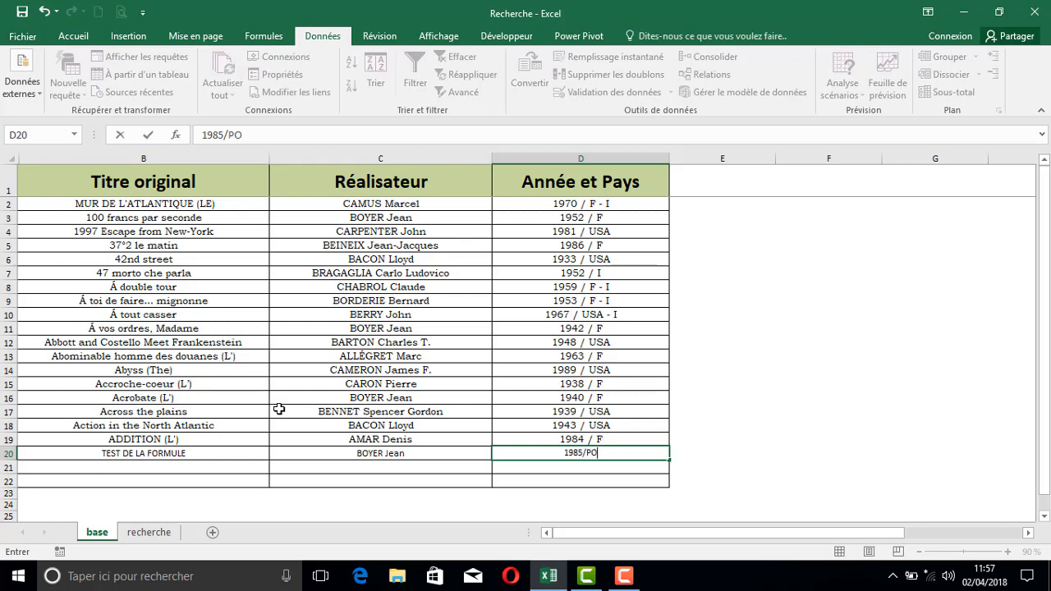
left_click(299, 384)
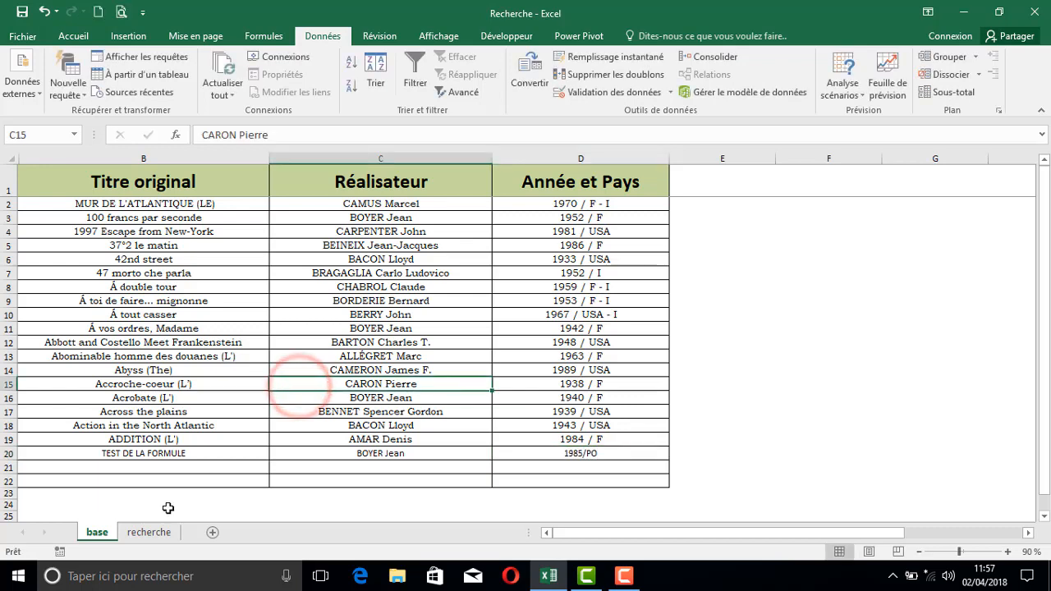
left_click(154, 532)
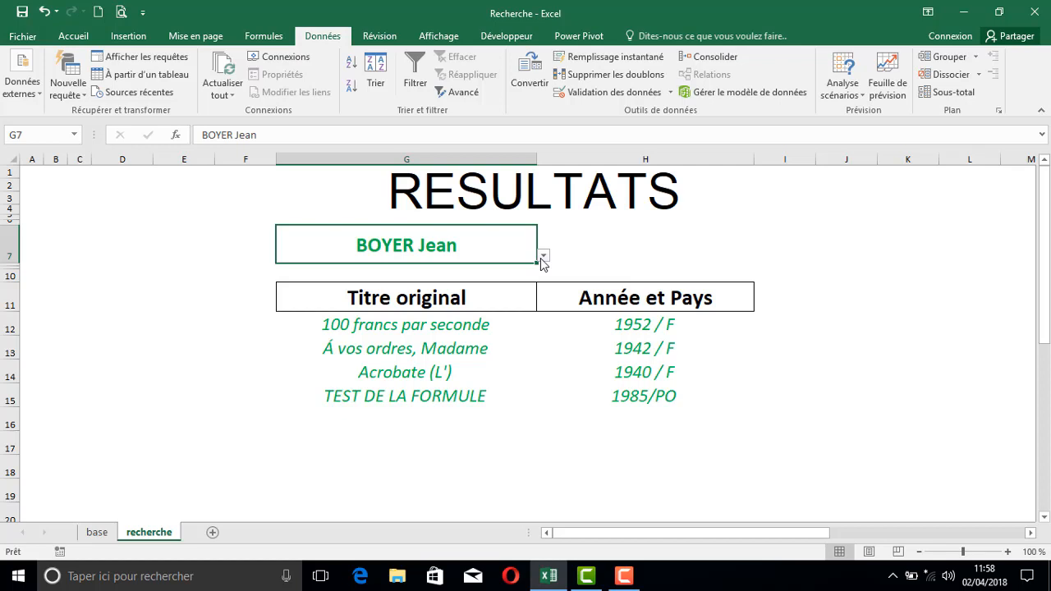
left_click(519, 352)
left_click(511, 375)
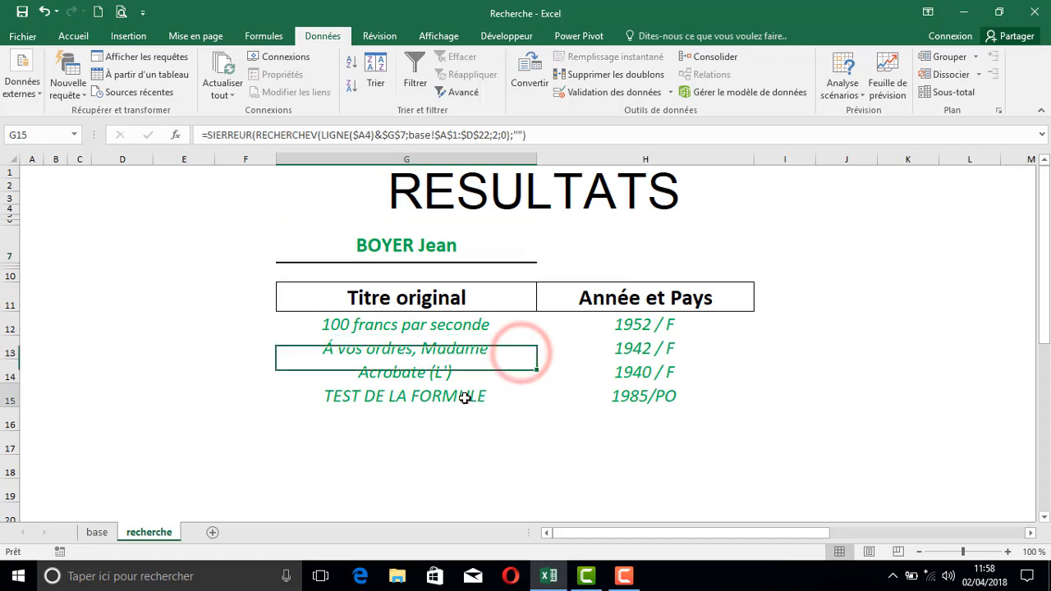
left_click(466, 395)
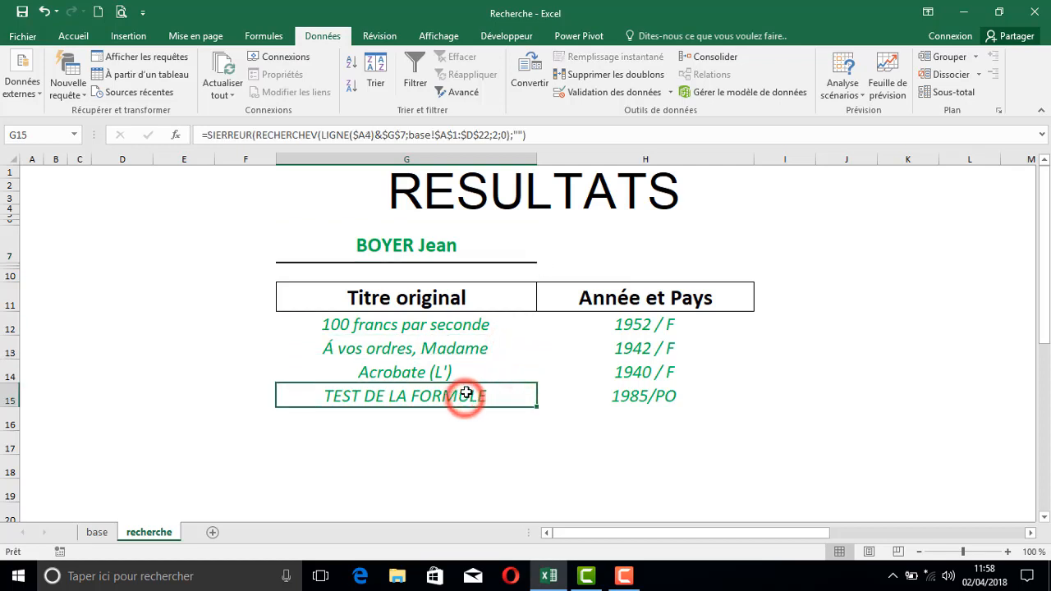
left_click(488, 328)
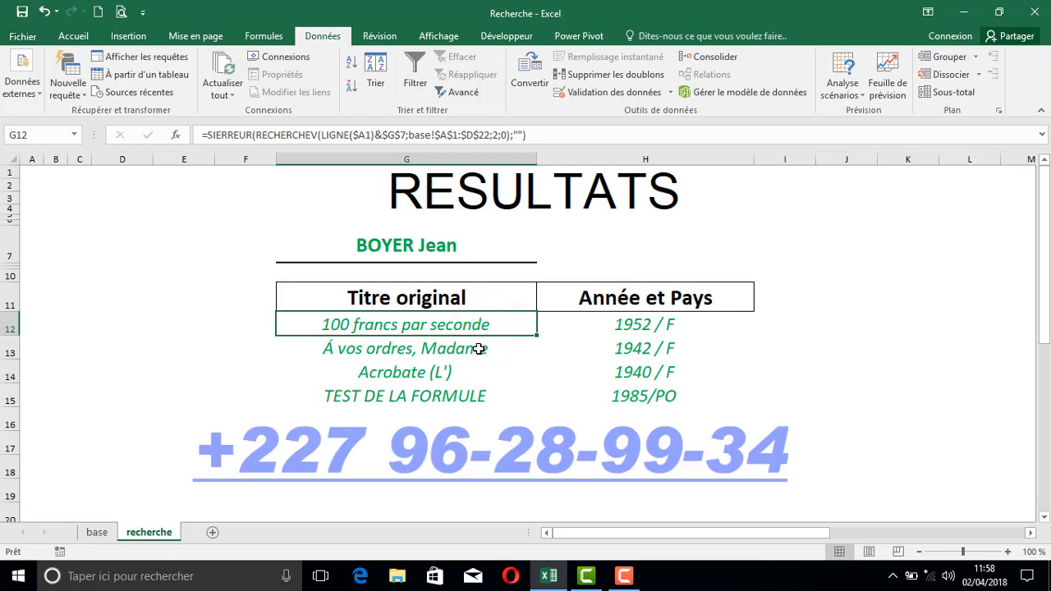